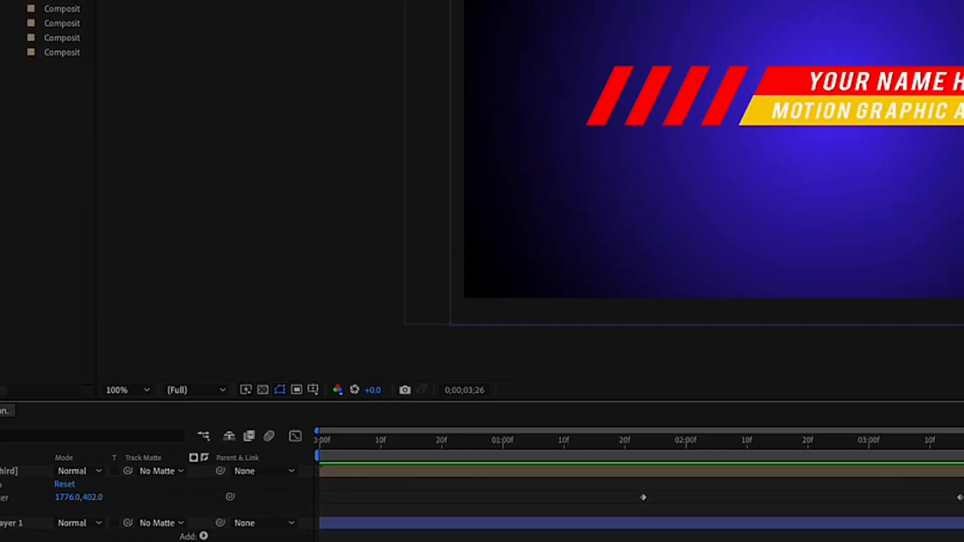
- Create a new 1920x1080 composition named Comp 3 at 24 fps with a duration of 0:00:10:02
left_click(50, 347)
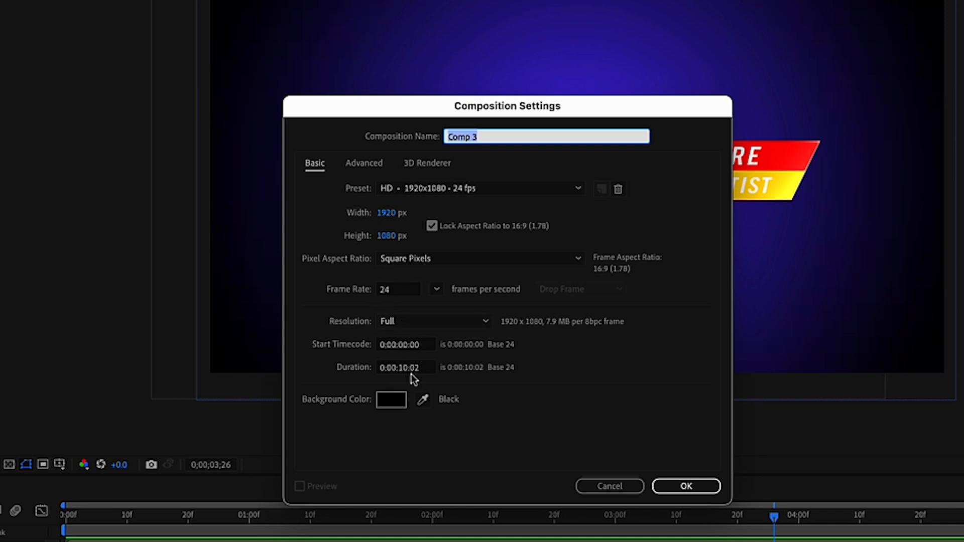
left_click(686, 486)
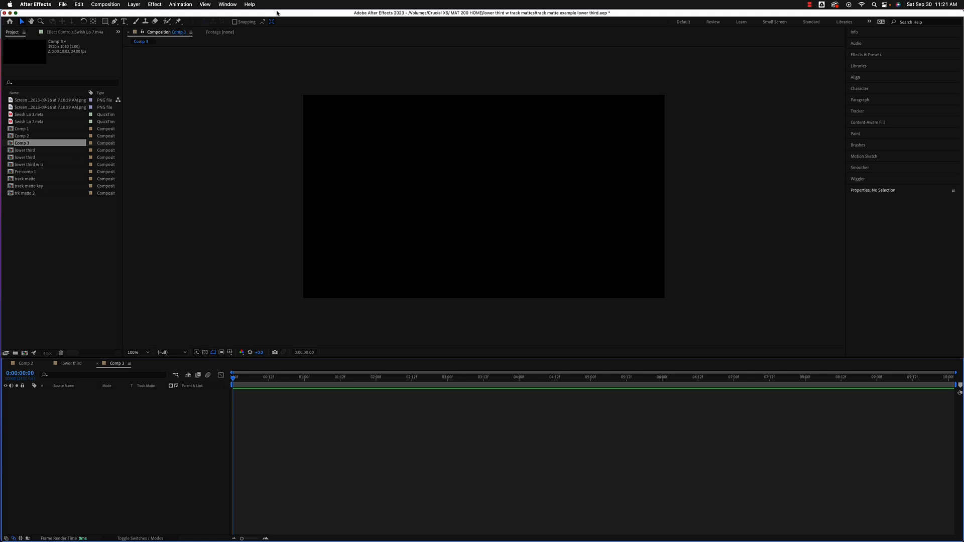
- Look over the lower third composition and Comp 2 as references and return to Comp 3
left_click(74, 364)
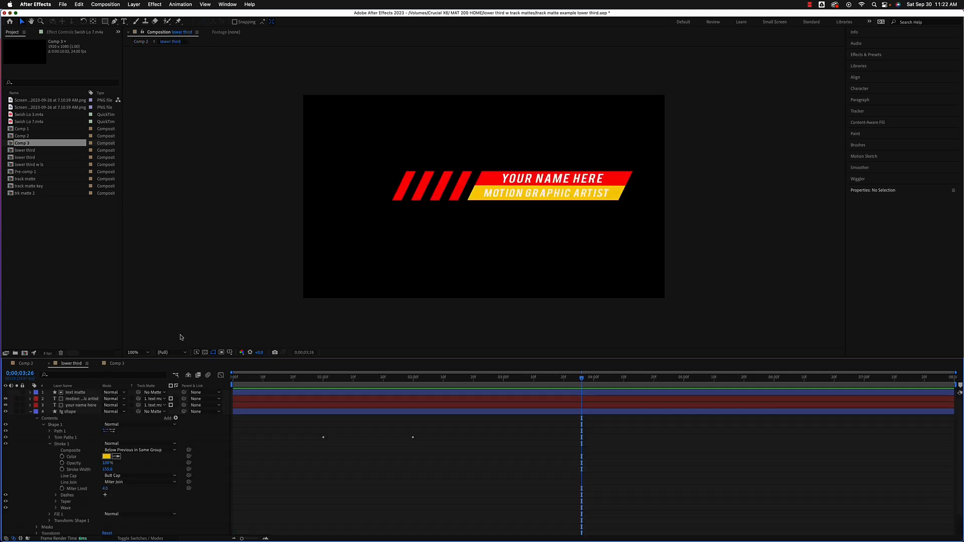
left_click(24, 363)
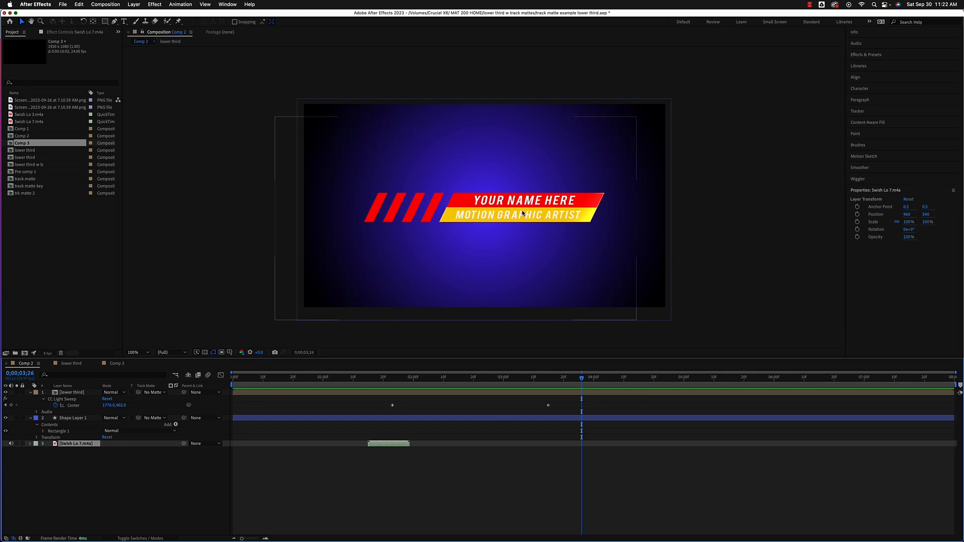
left_click(115, 364)
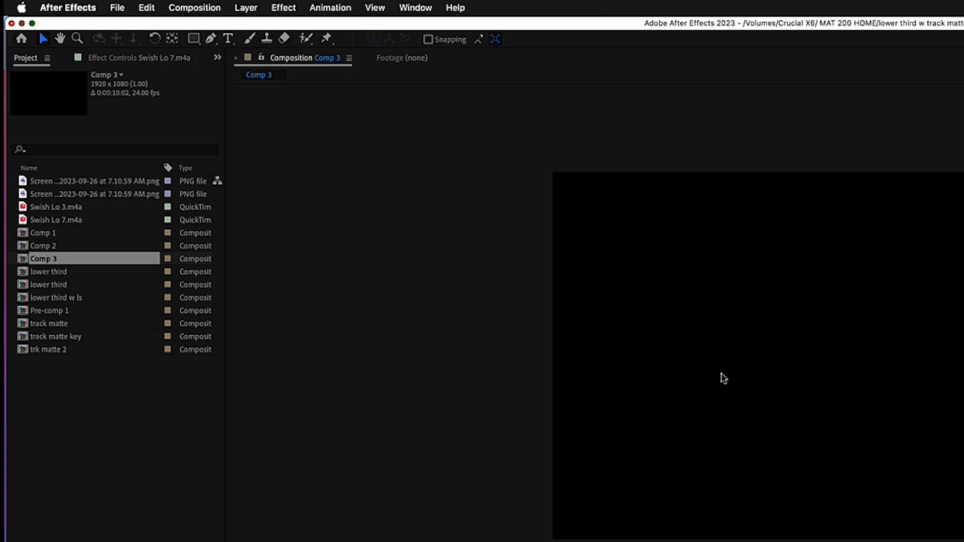
- Show the grid and draw a straight horizontal two-point path across the middle of the frame with the Pen tool
key("g")
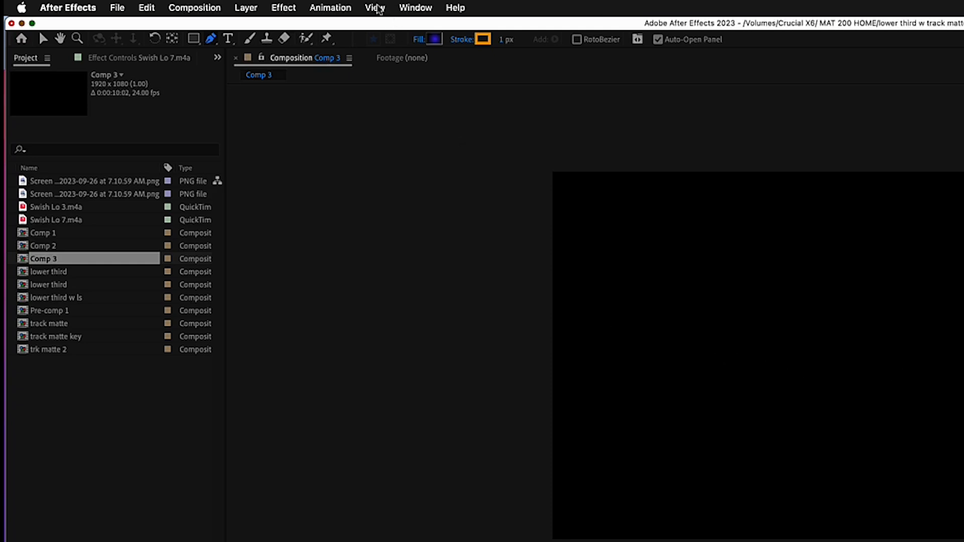
left_click(377, 8)
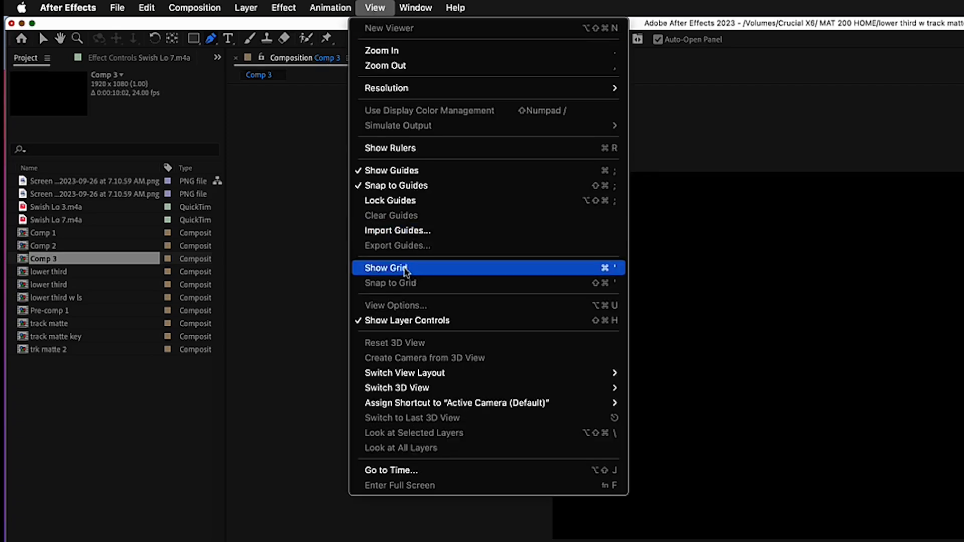
left_click(404, 269)
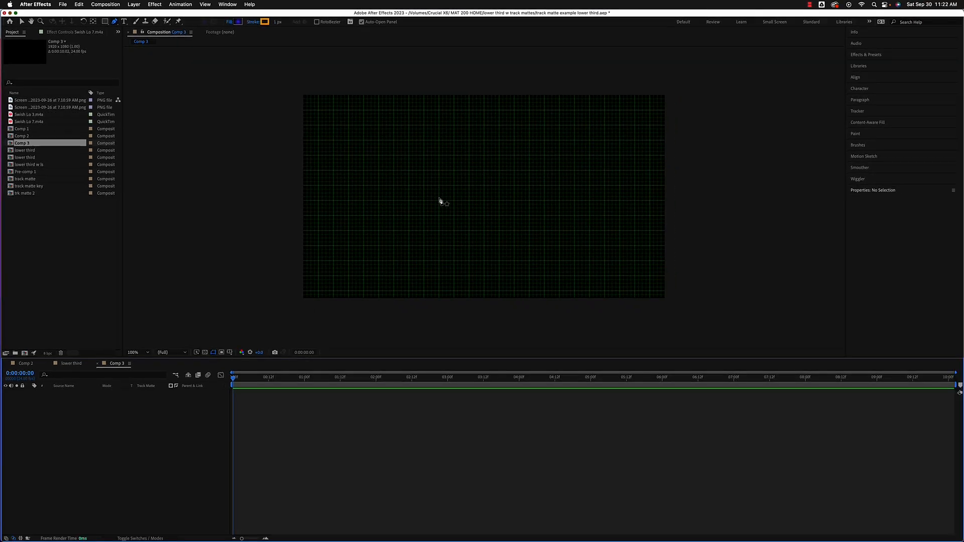
left_click(394, 200)
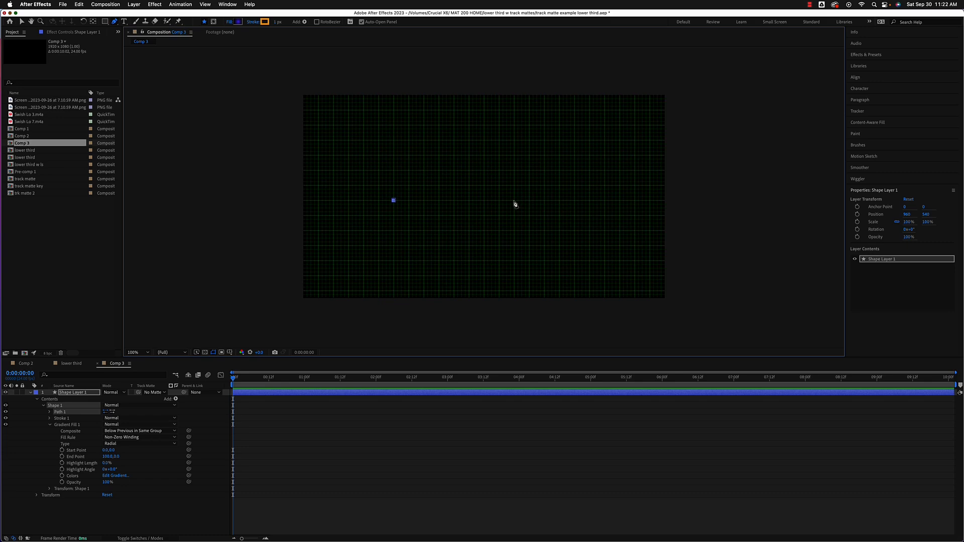
left_click(531, 201)
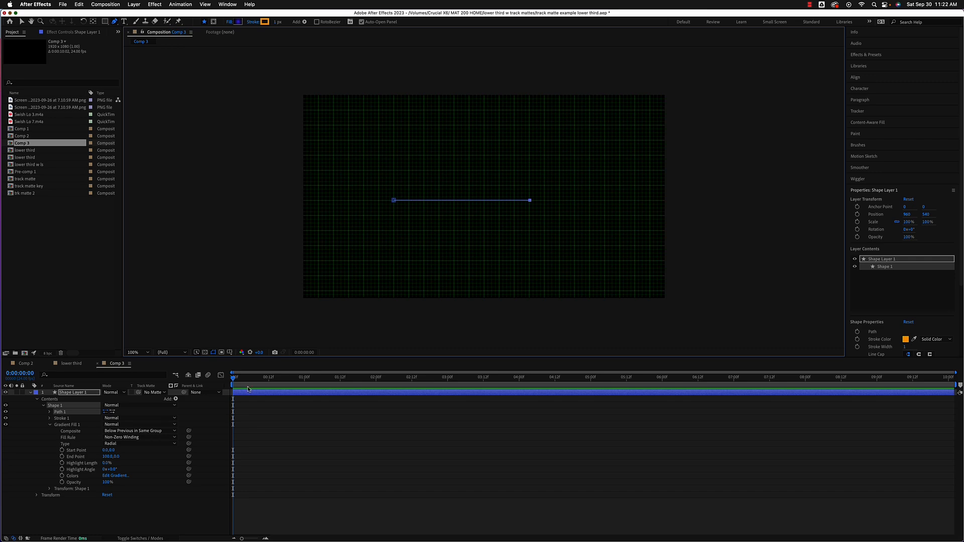
- Collapse the shape layer's contents and hide the composition grid
left_click(36, 399)
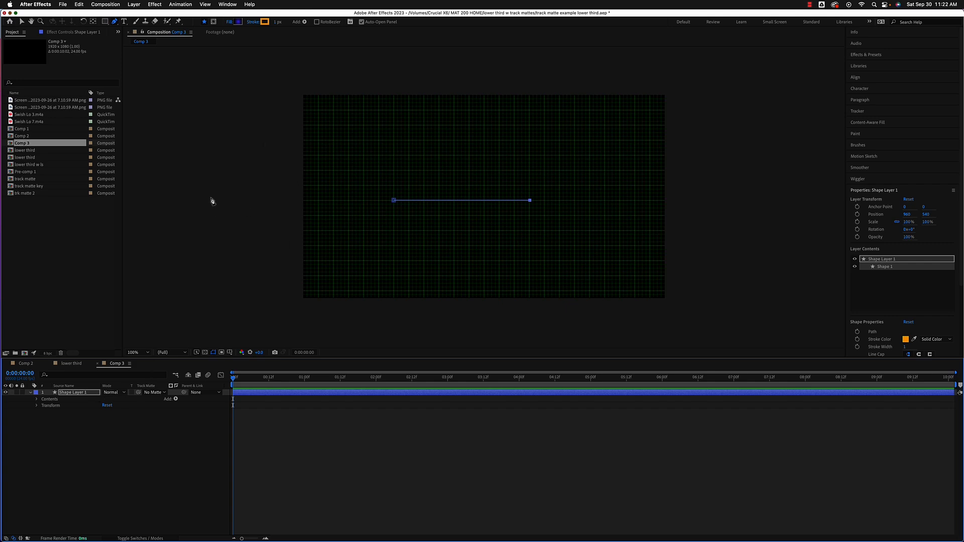
left_click(207, 4)
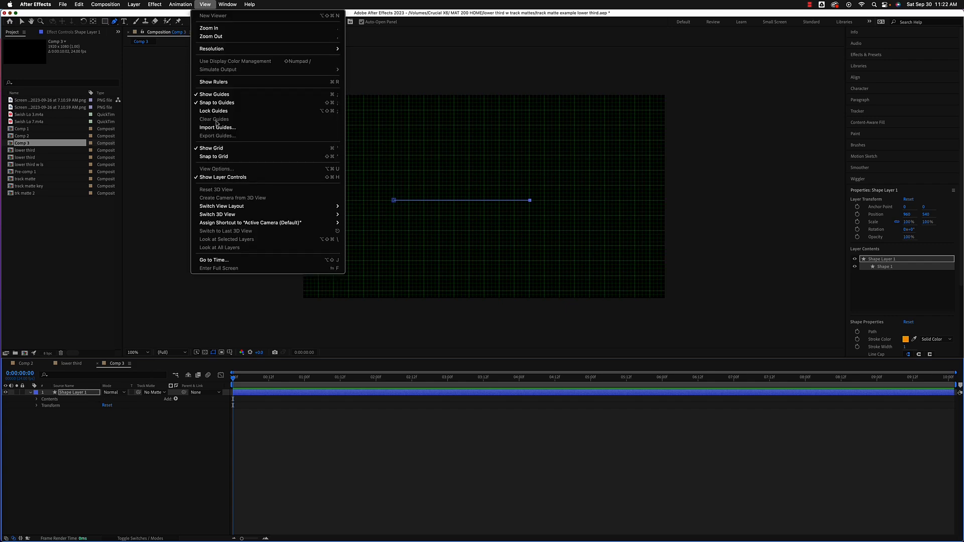
left_click(212, 150)
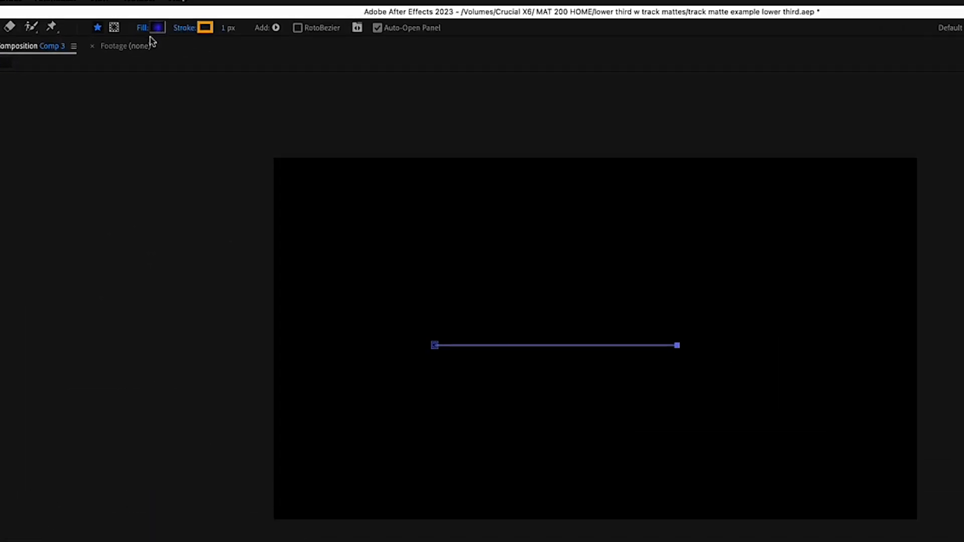
- Set the horizontal path's fill to None
left_click(142, 29)
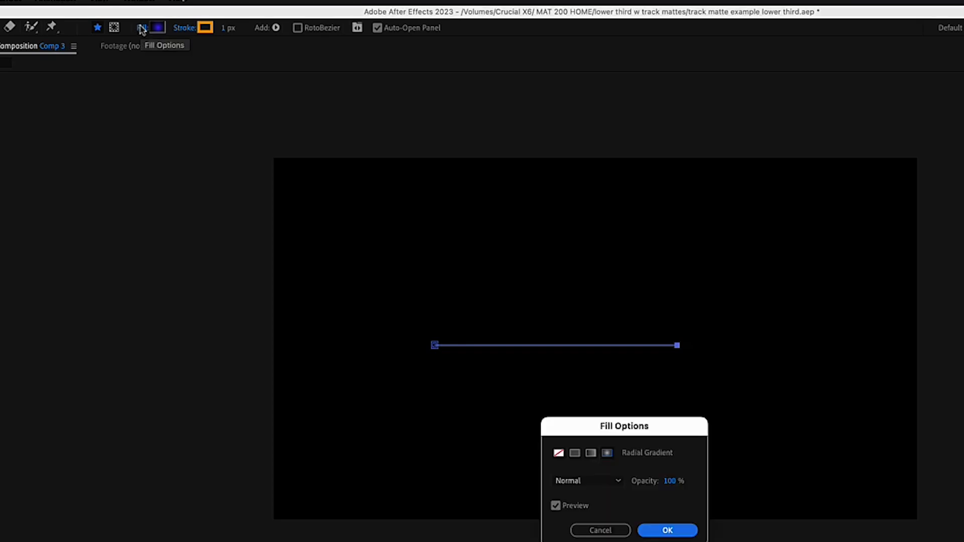
left_click(558, 454)
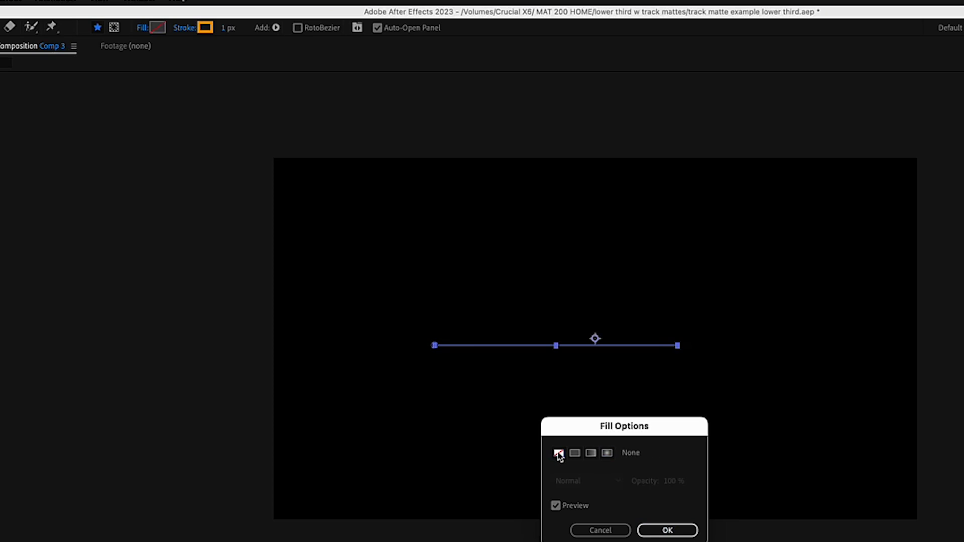
left_click(669, 530)
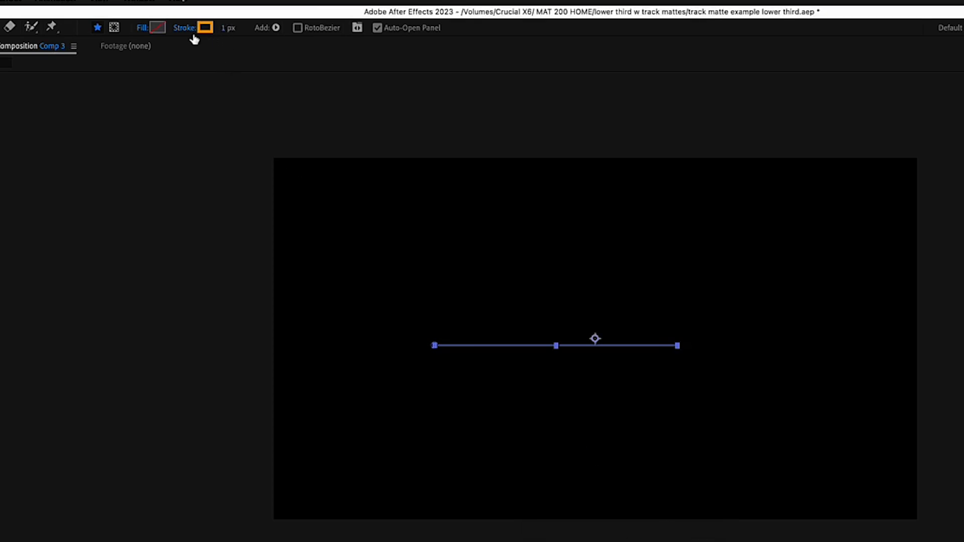
- Thicken the path's stroke to 196 px and change its color to a deep red-orange
left_click_drag(224, 29, 377, 50)
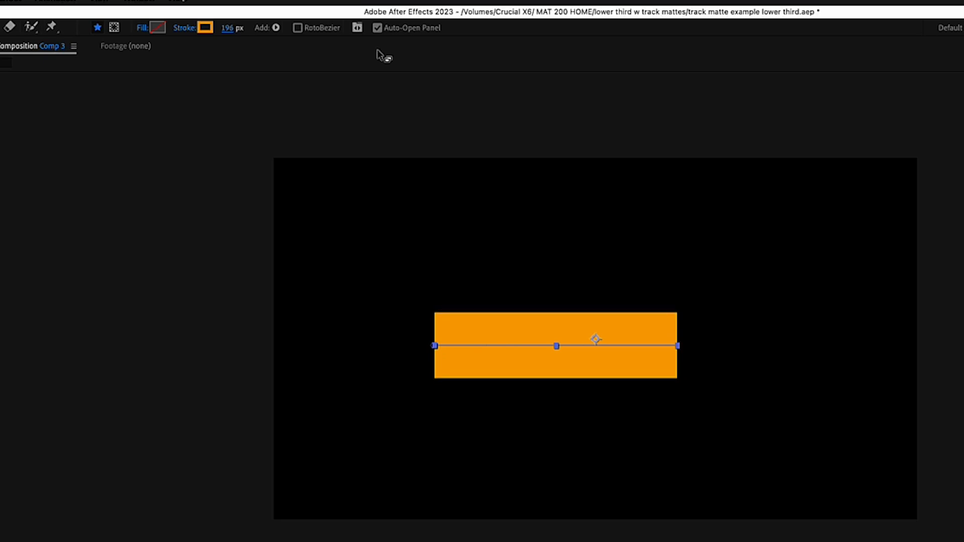
left_click(205, 28)
left_click_drag(592, 540, 592, 541)
left_click(699, 404)
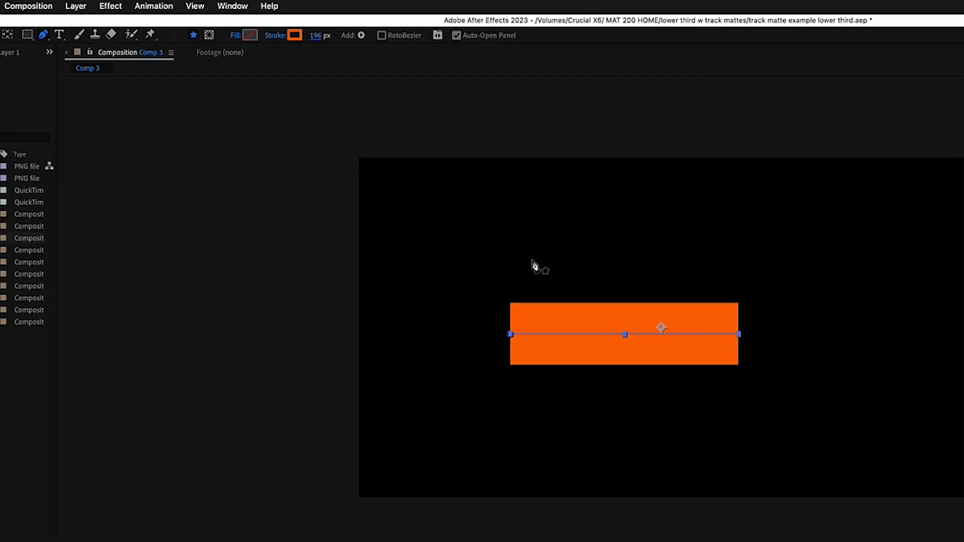
left_click(7, 35)
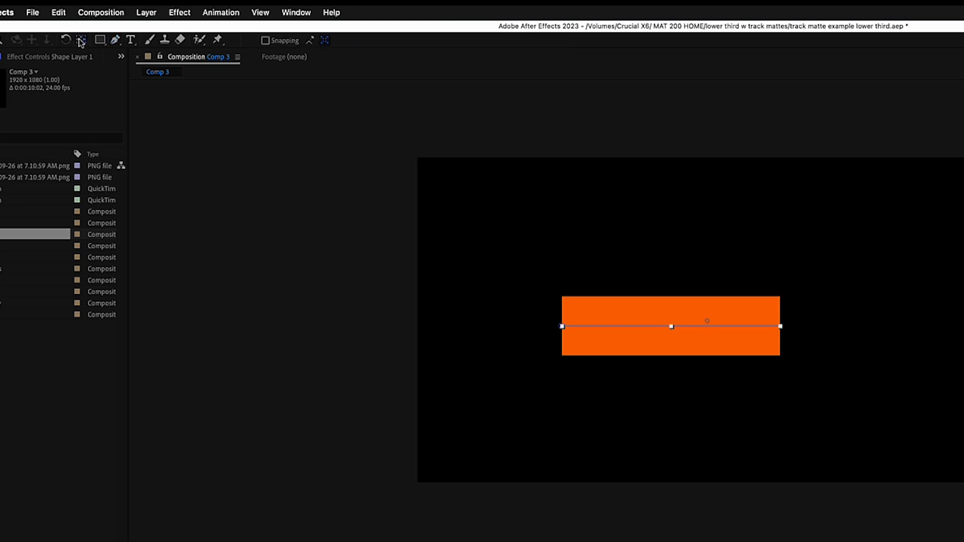
left_click(706, 321)
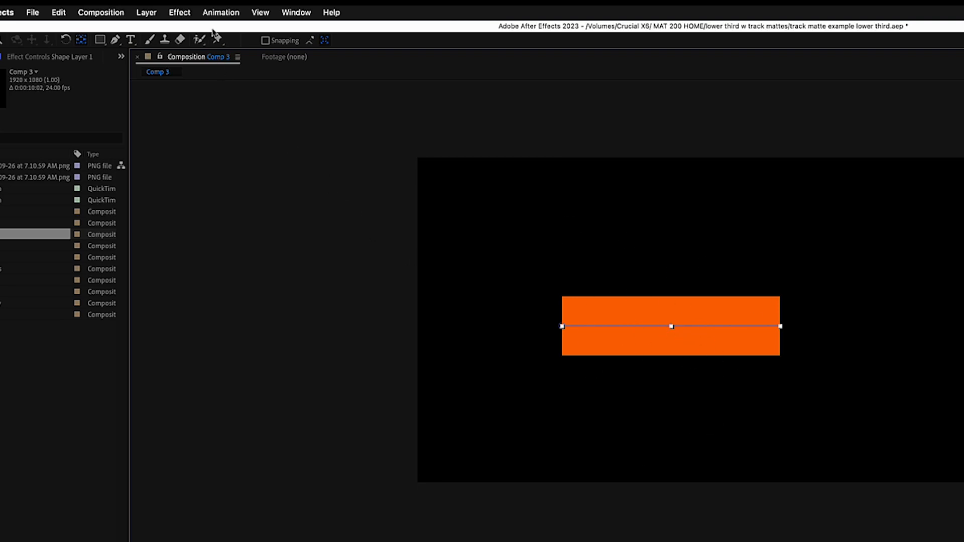
left_click_drag(223, 29, 240, 28)
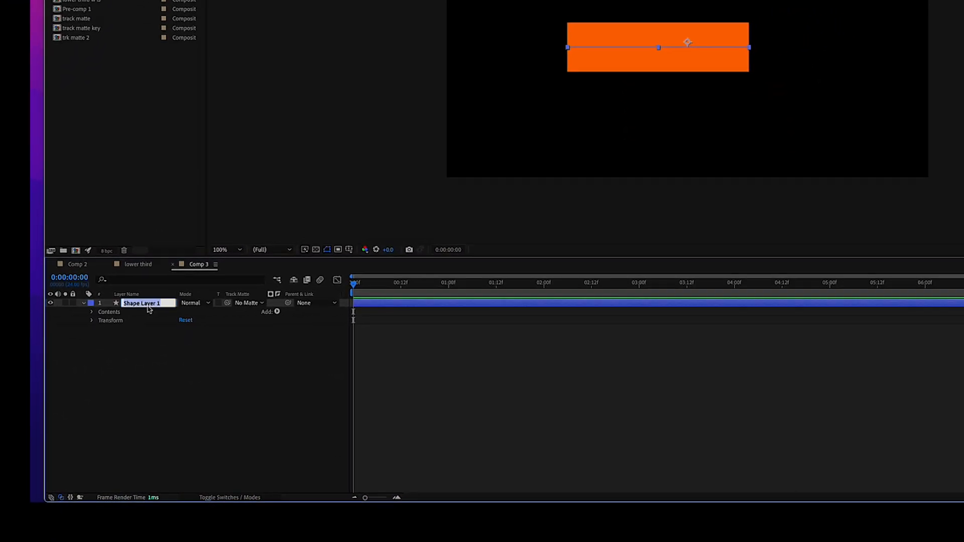
- Rename the shape layer as "bg layer"
key("Return")
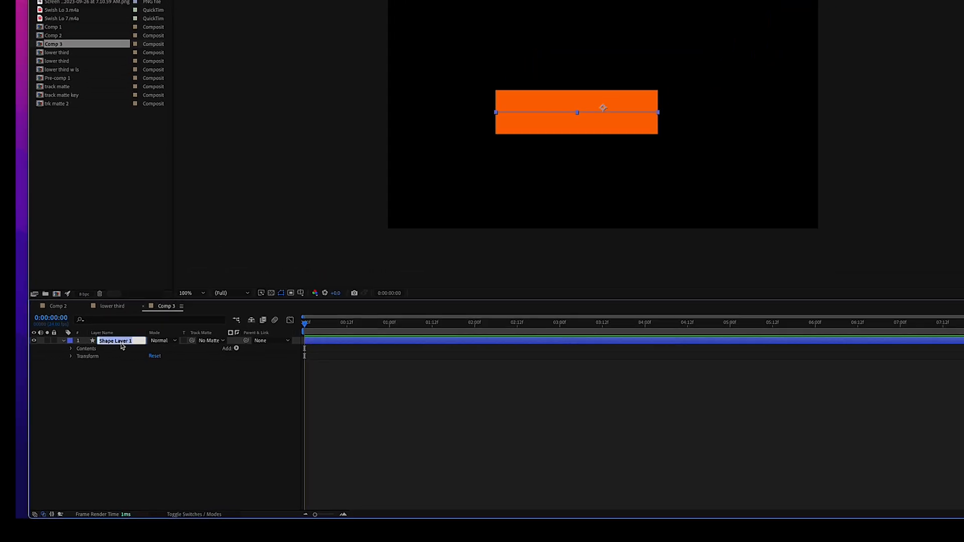
type("bg layer")
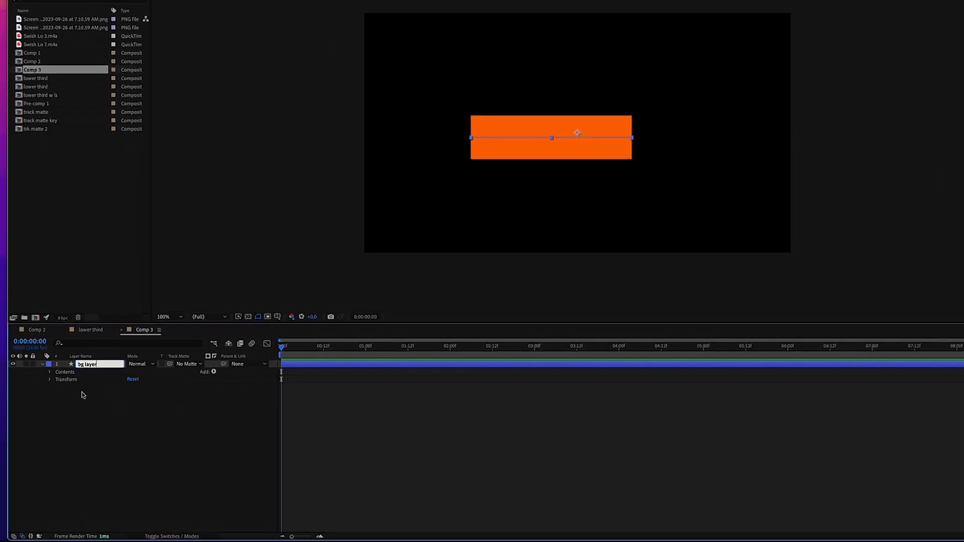
left_click(95, 420)
left_click(113, 326)
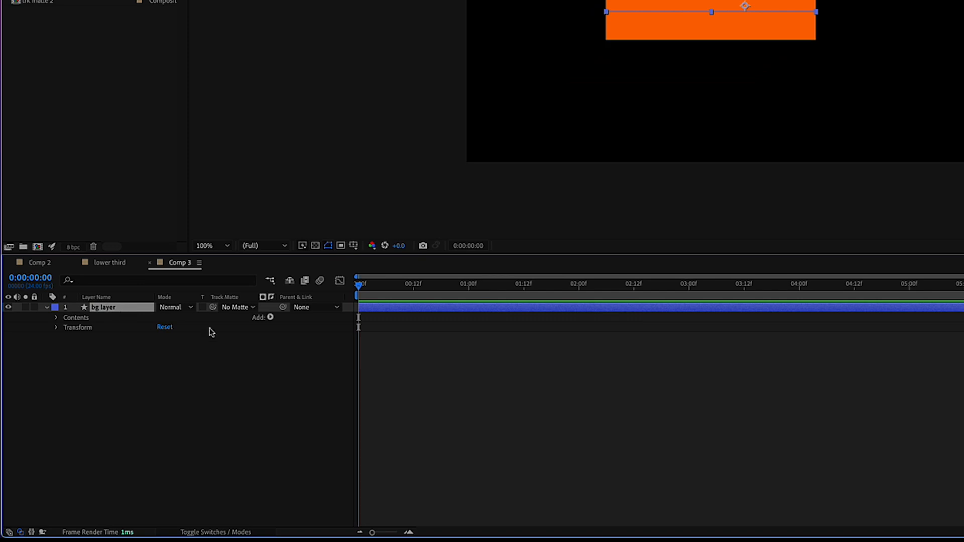
- Add Trim Paths to the bg layer, collapse Gradient Fill 1 and expand the Trim Paths properties
left_click(270, 317)
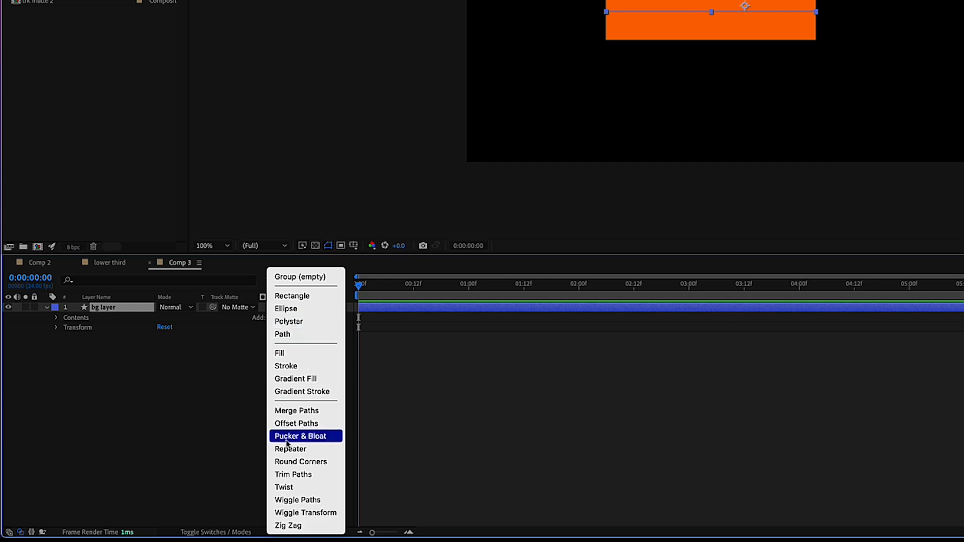
left_click(293, 475)
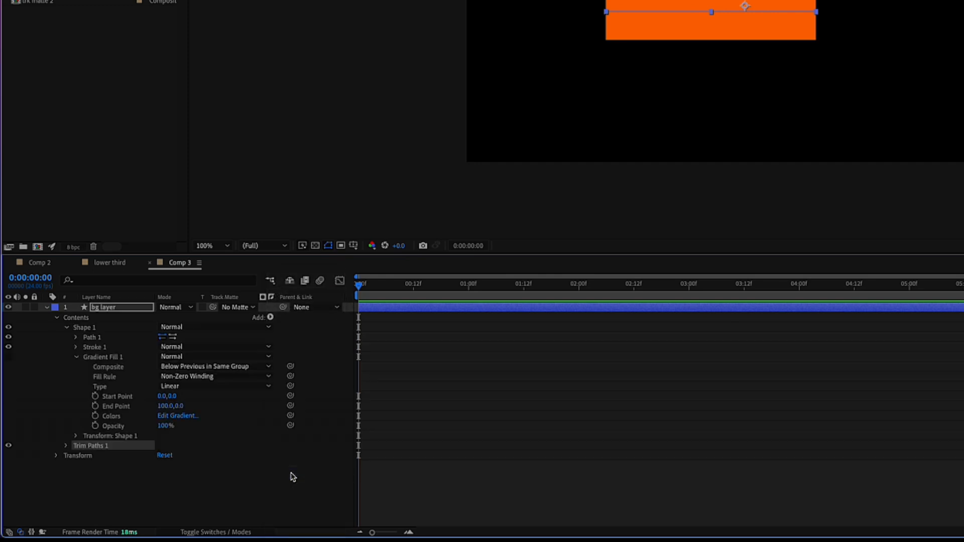
left_click(77, 357)
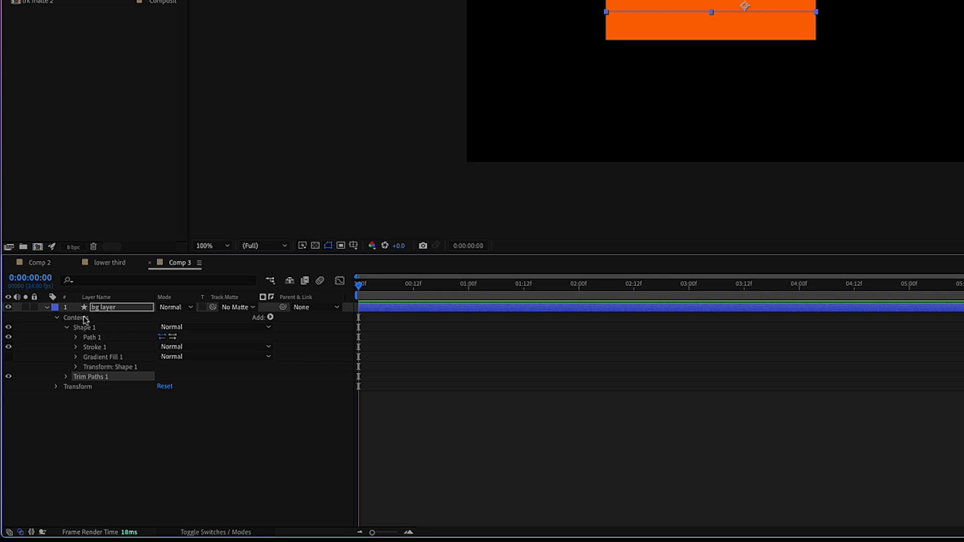
left_click(66, 377)
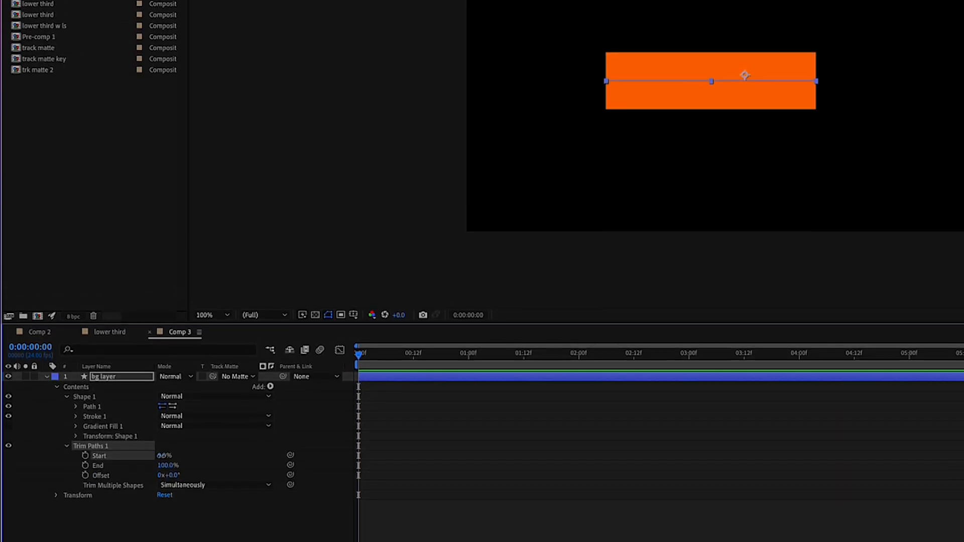
- Try out the Trim Paths Start and End values to see how they wipe the orange bar
left_click_drag(141, 468, 160, 480)
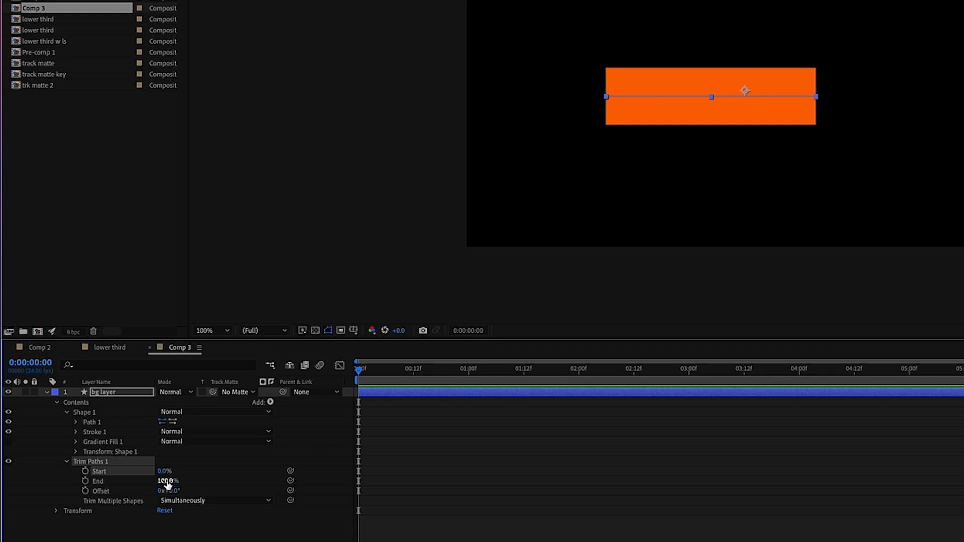
mouse_move(166, 481)
left_mouse_down()
mouse_move(103, 480)
mouse_move(175, 488)
left_mouse_up()
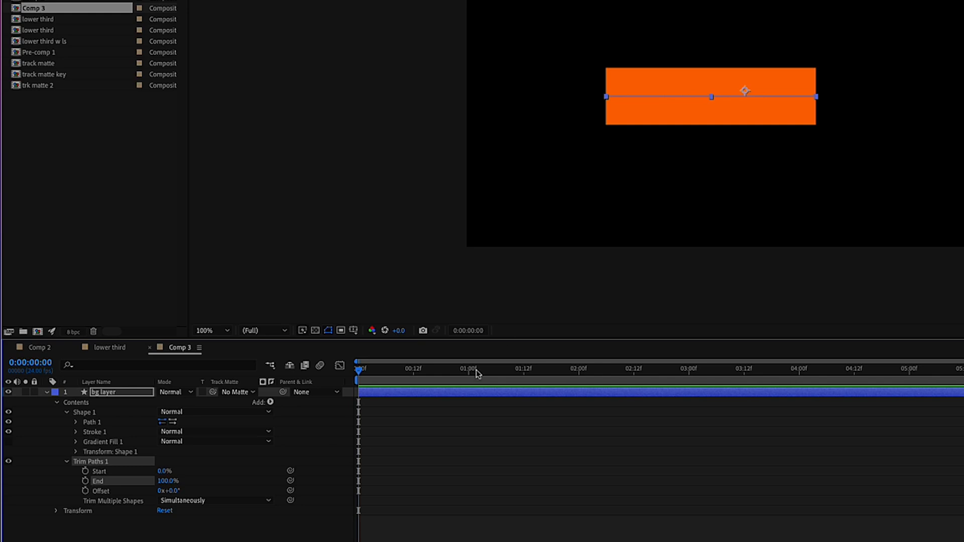
- Set the Trim Paths End to 0% at 0:00:01:00 and add its first keyframe there
left_click_drag(359, 371, 469, 380)
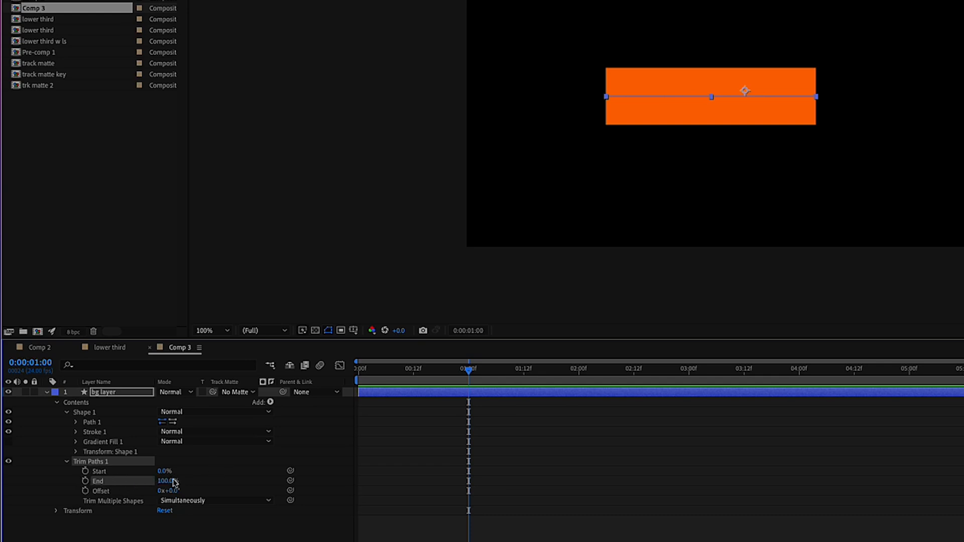
left_click_drag(167, 481, 107, 481)
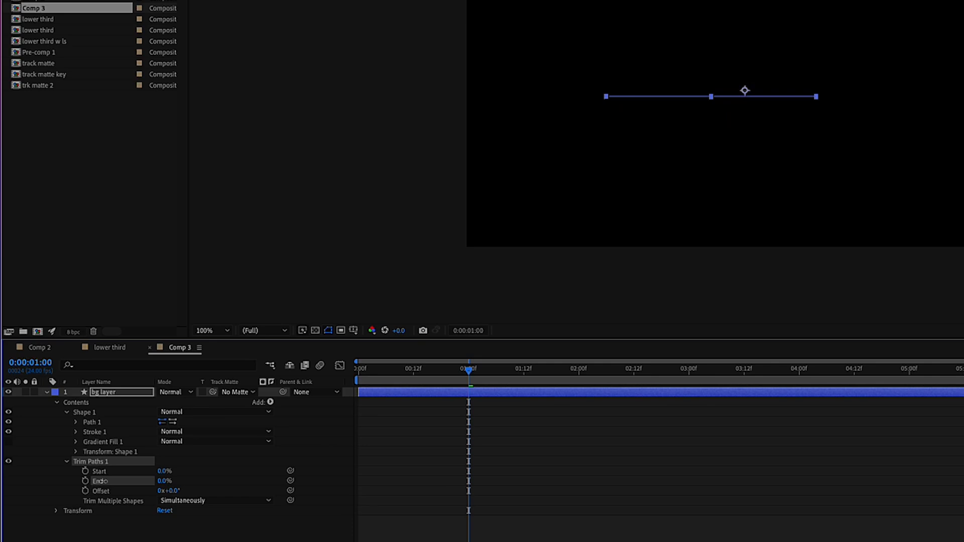
left_click(86, 481)
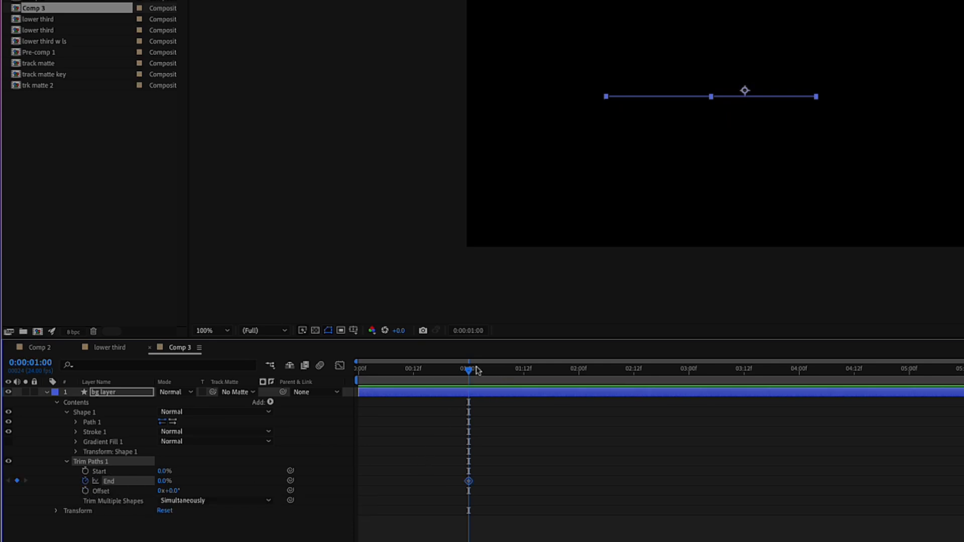
- Raise the Trim Paths End to full at 0:00:02:12 as a second keyframe and preview the reveal from 0:00:00:20
left_click_drag(471, 371, 640, 391)
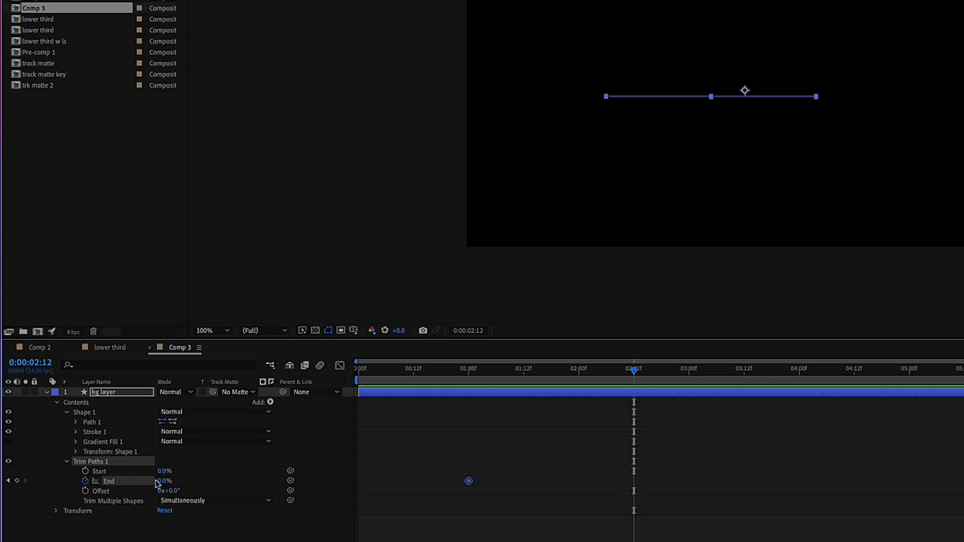
left_click_drag(163, 481, 236, 486)
left_click_drag(635, 370, 451, 370)
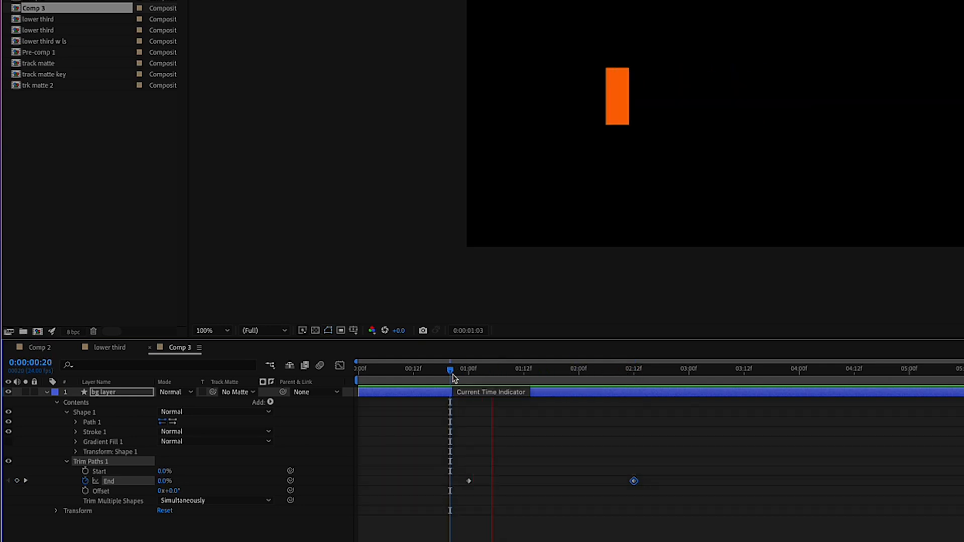
- Set the skew of Shape 1 on the bg layer to 33 and preview the slanted reveal from 0:00:00:08
key("space")
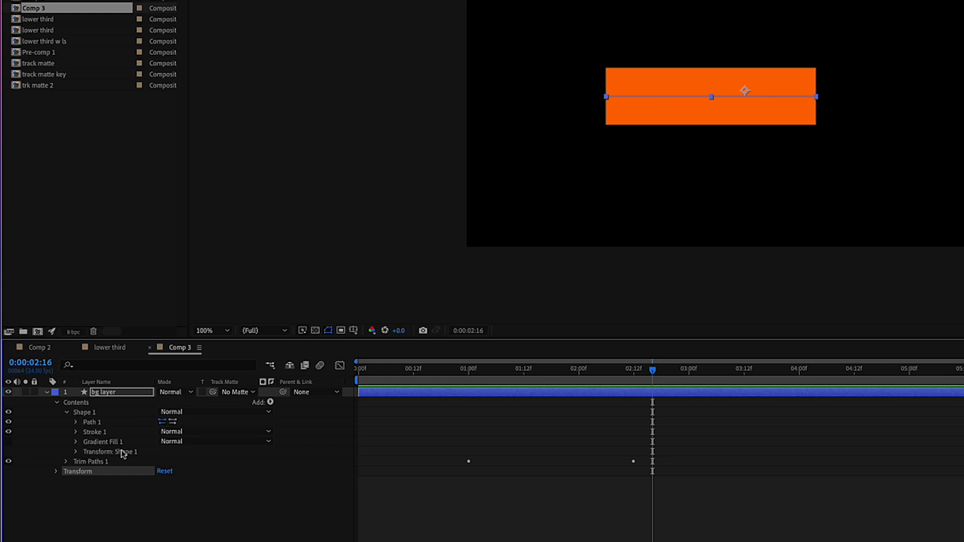
left_click(77, 453)
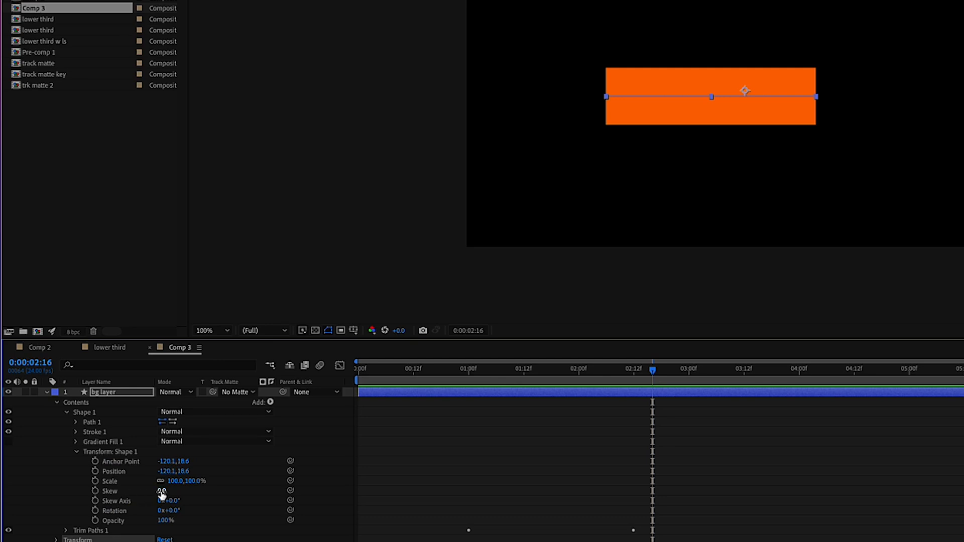
left_click_drag(161, 491, 182, 496)
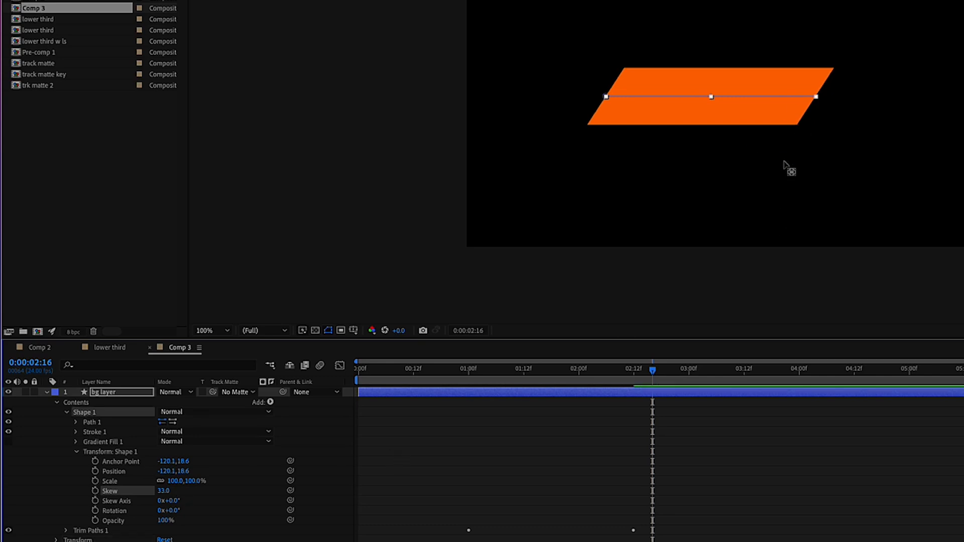
left_click(57, 403)
left_click_drag(653, 370, 397, 365)
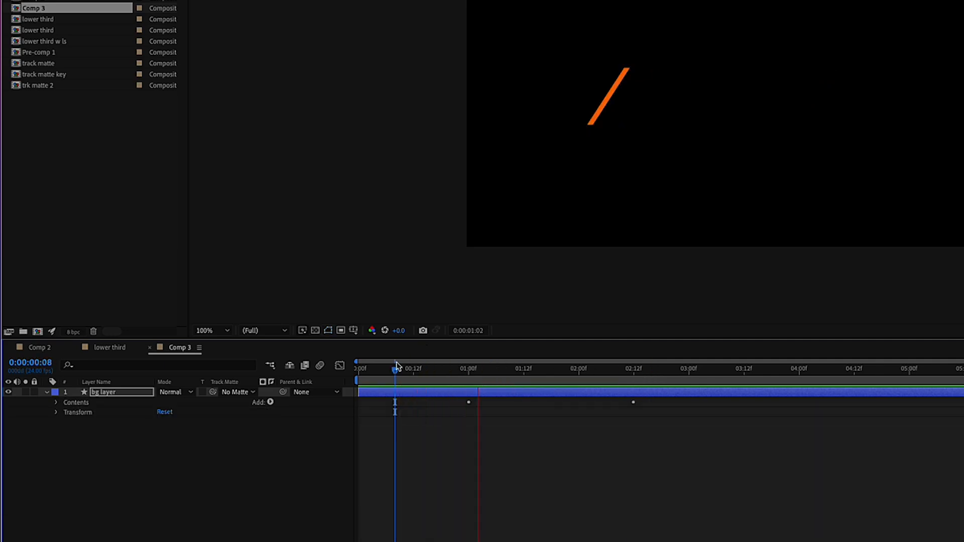
key("space")
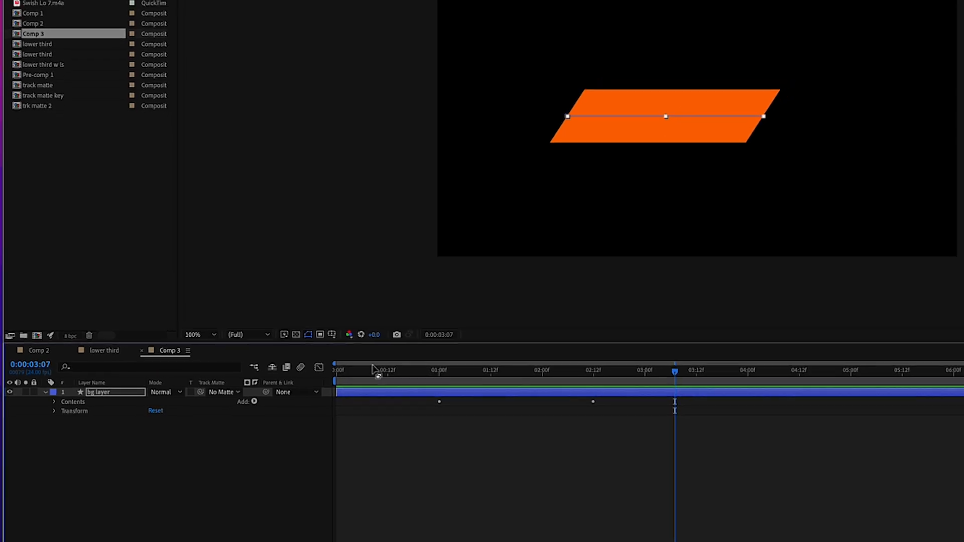
- Examine the finished lower third in Comp 2 around 0:00:02:02, then return to Comp 3
left_click(39, 360)
left_click_drag(592, 385, 430, 380)
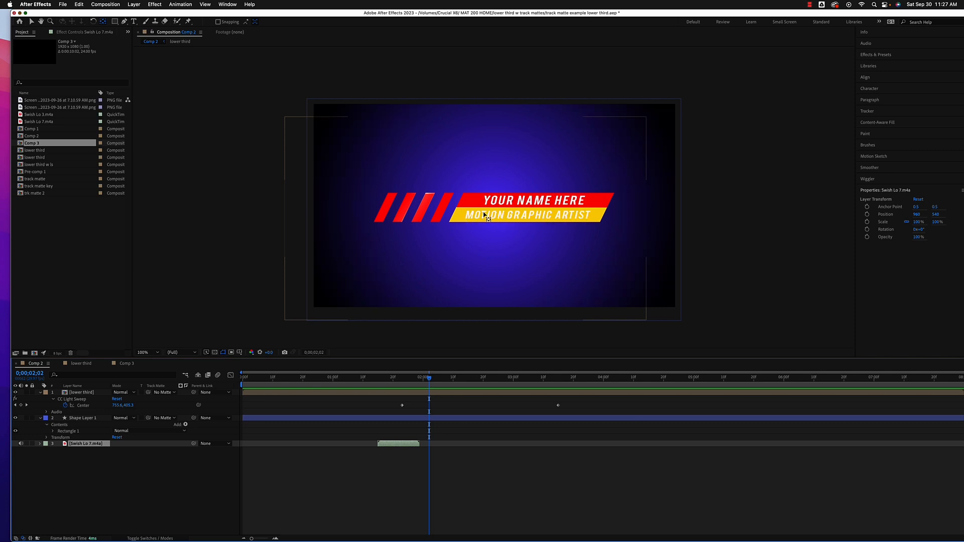
left_click(126, 364)
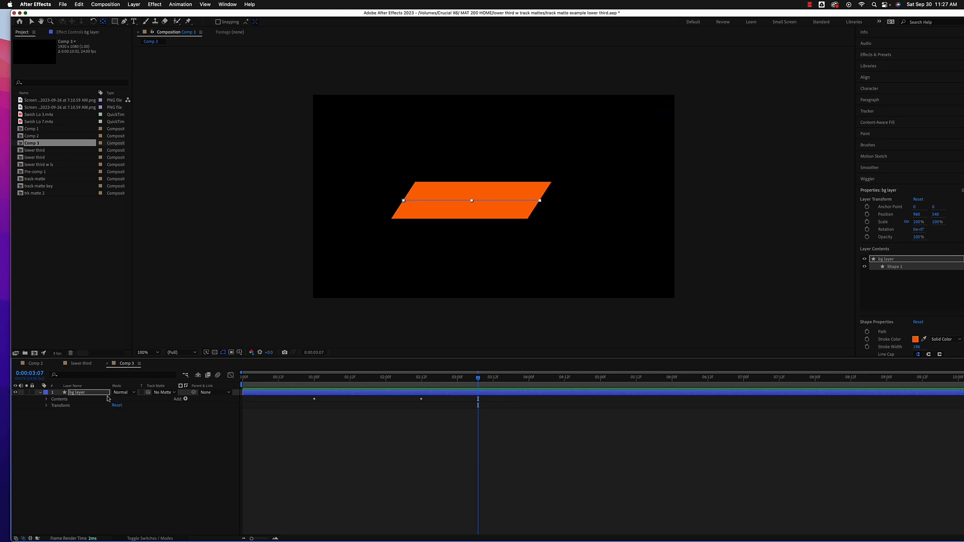
- Duplicate the bg layer and rename the copy fg layer
left_click(86, 396)
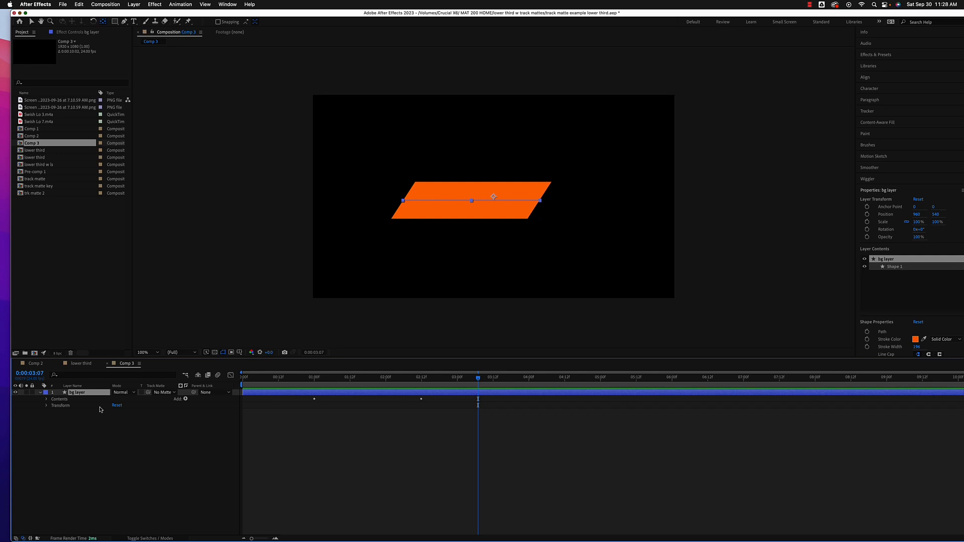
key("super+d")
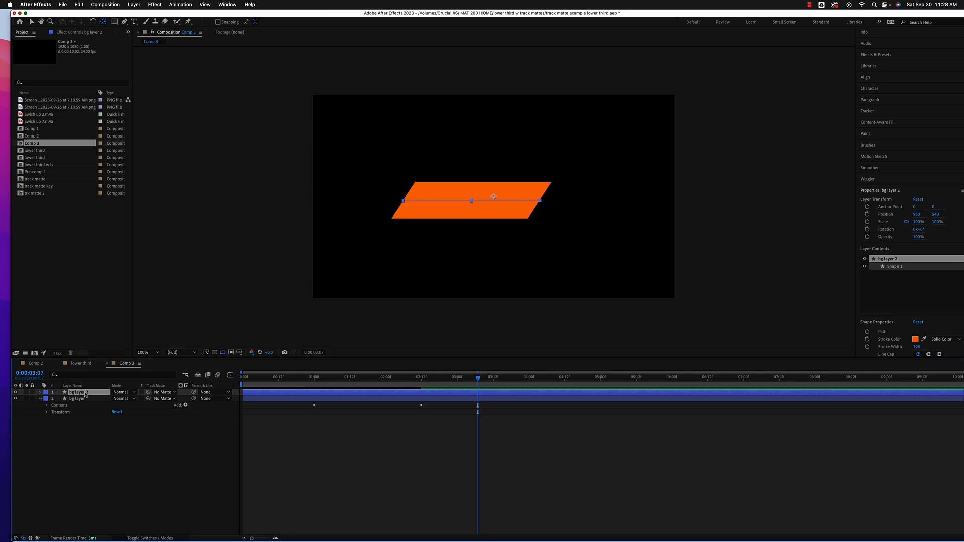
key("Return")
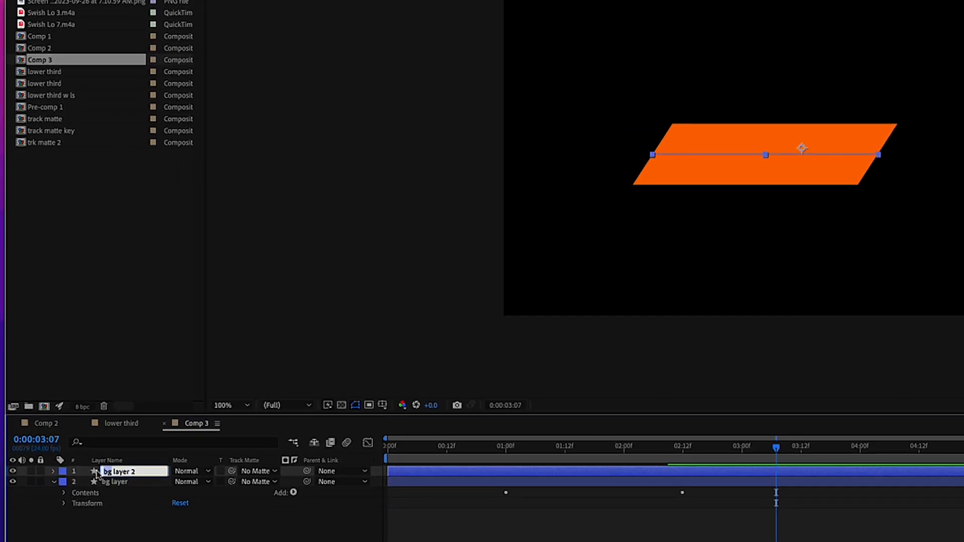
type("fg")
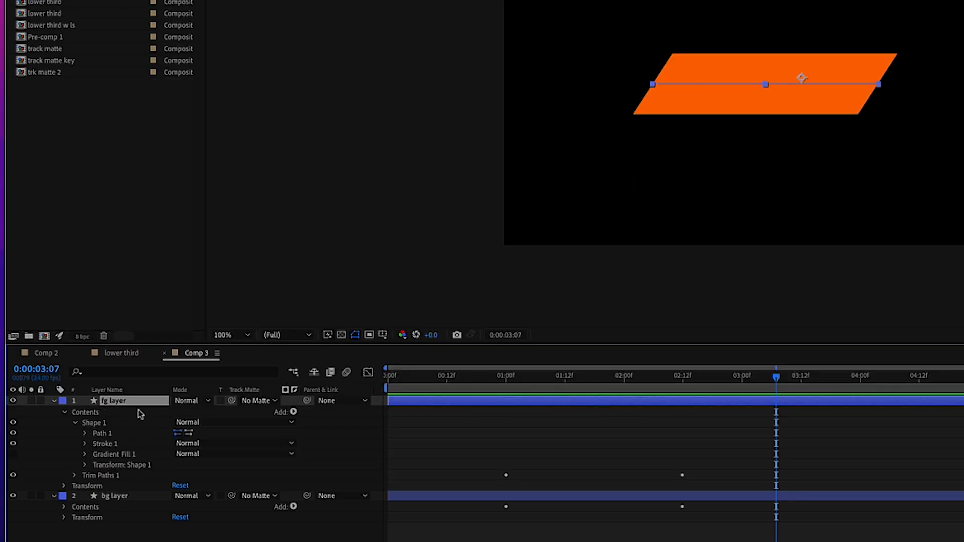
- Change the fg layer's stroke color to cyan 07E9FB and compare it with the bg layer by toggling its visibility
left_click(86, 444)
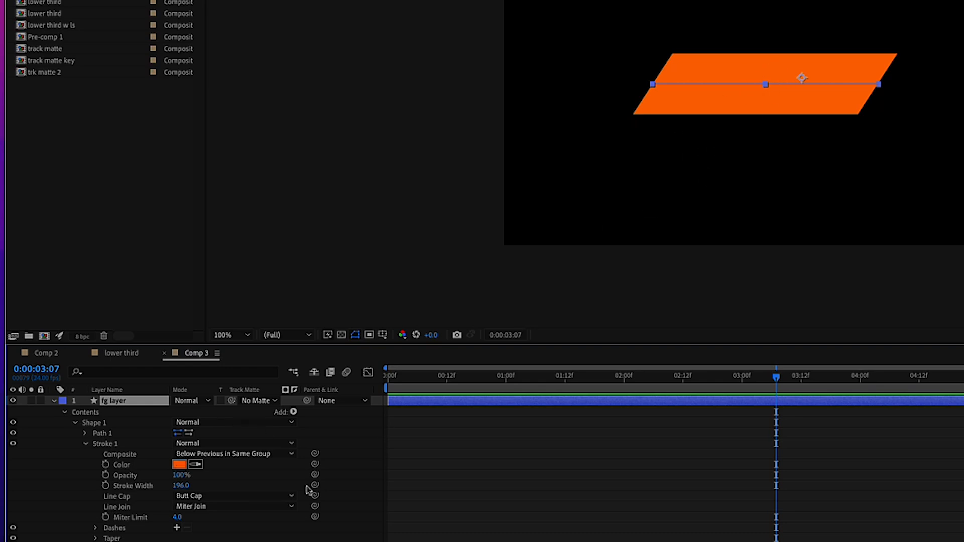
left_click(178, 465)
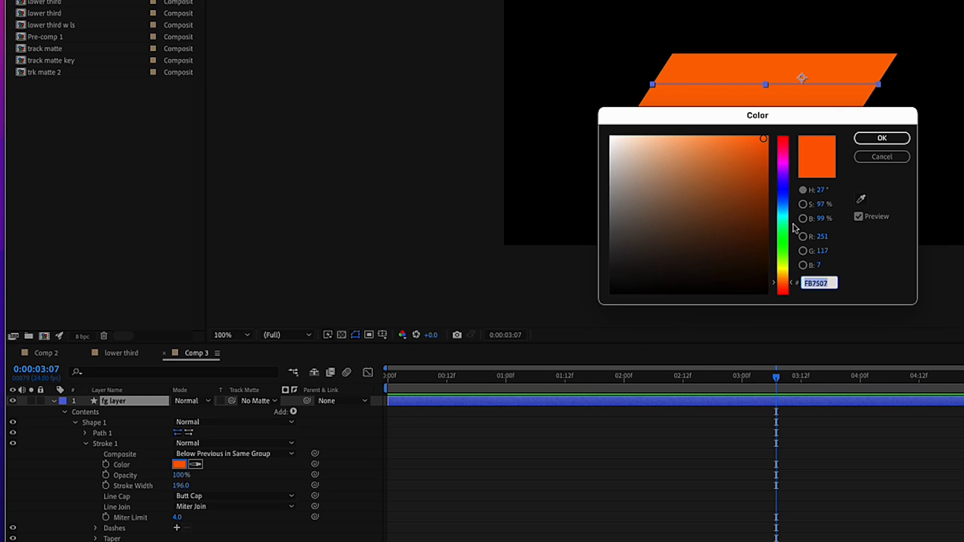
left_click(786, 214)
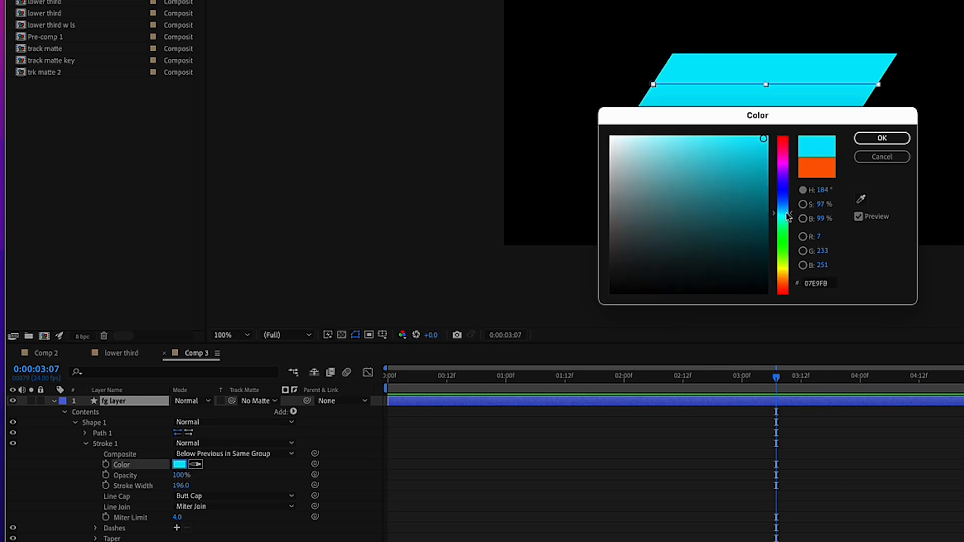
left_click(896, 137)
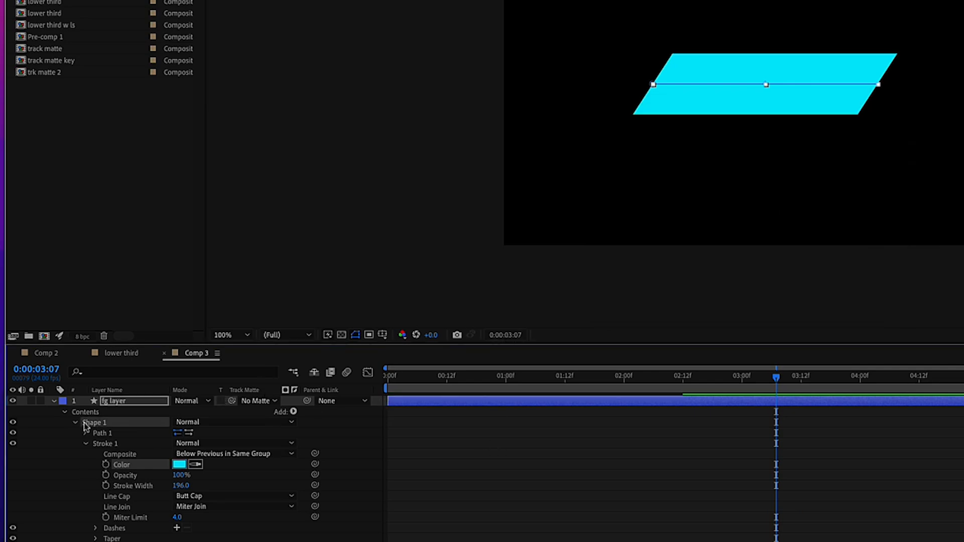
left_click(53, 401)
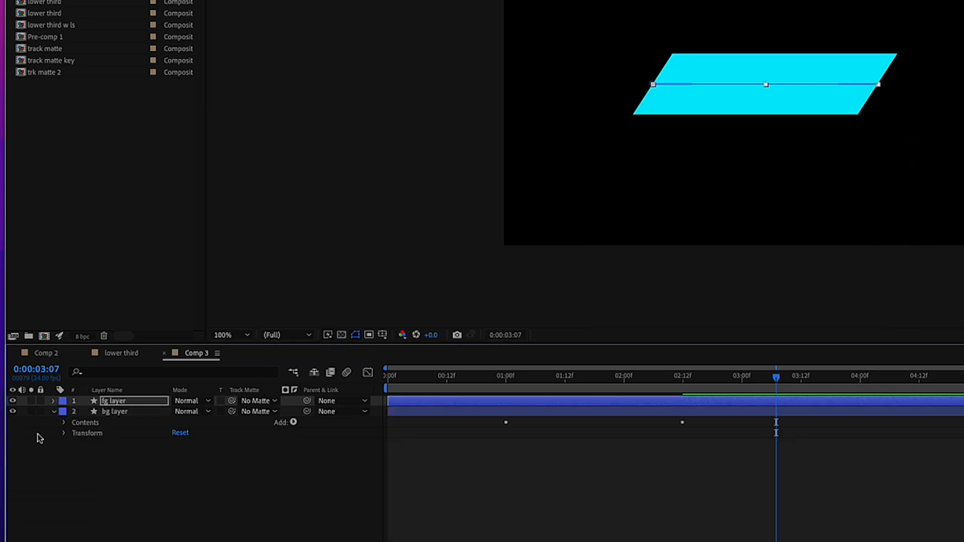
left_click(12, 401)
left_click(12, 401)
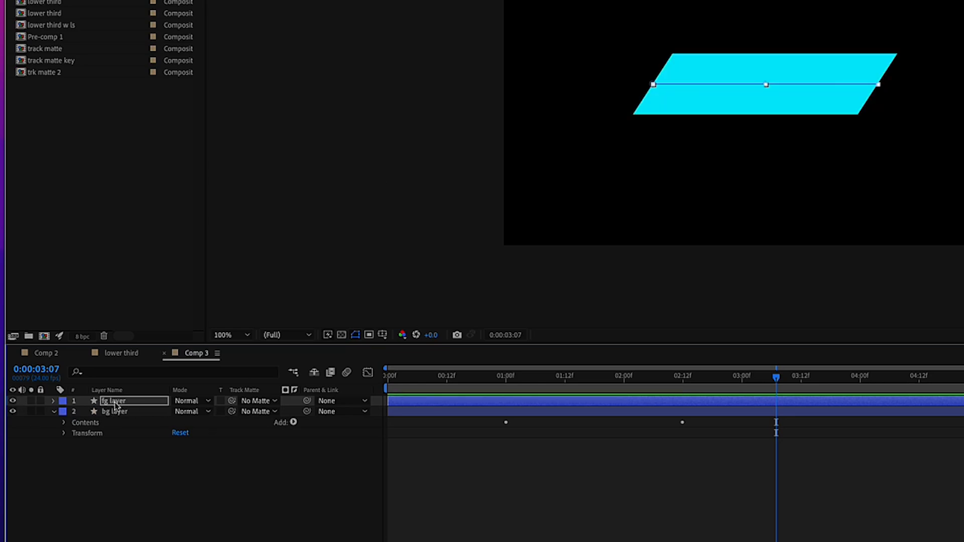
- Draw a rectangular mask on the fg layer that keeps only the bar's upper half, and scrub through the two-color reveal
left_click(131, 402)
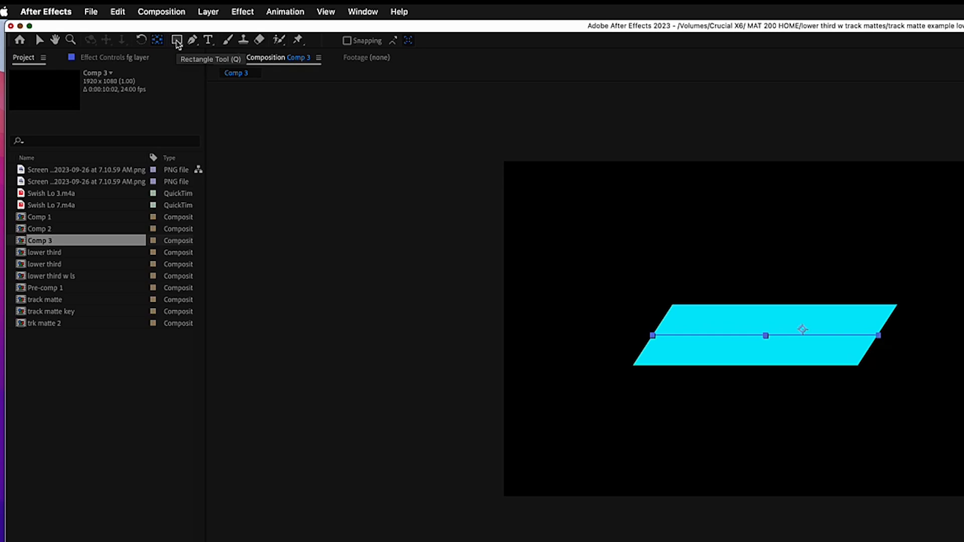
left_click(177, 40)
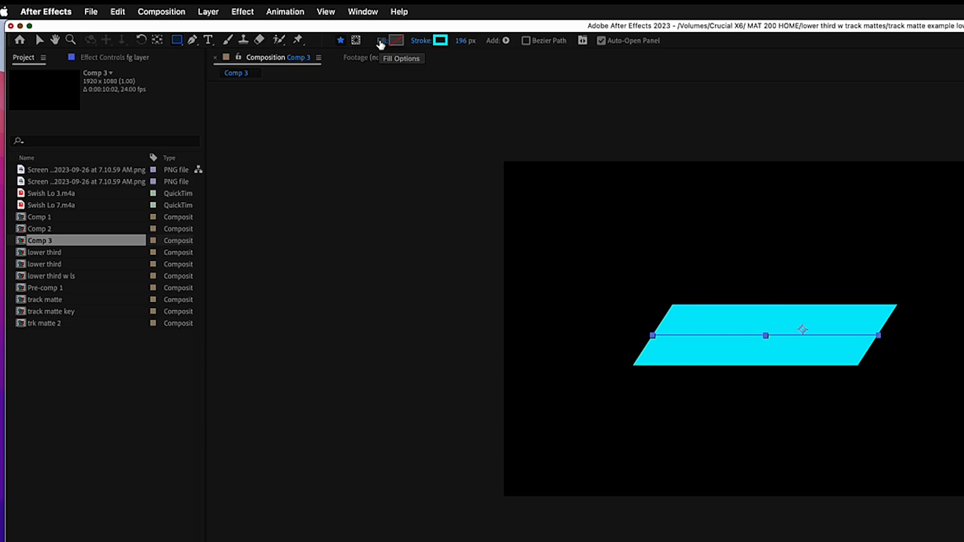
left_click(356, 40)
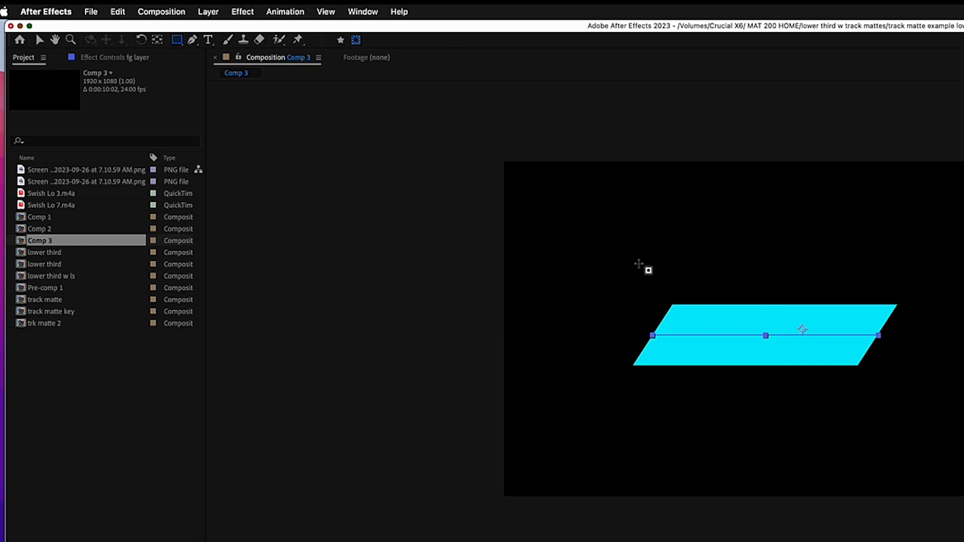
left_click_drag(639, 263, 820, 335)
left_click_drag(873, 337, 918, 327)
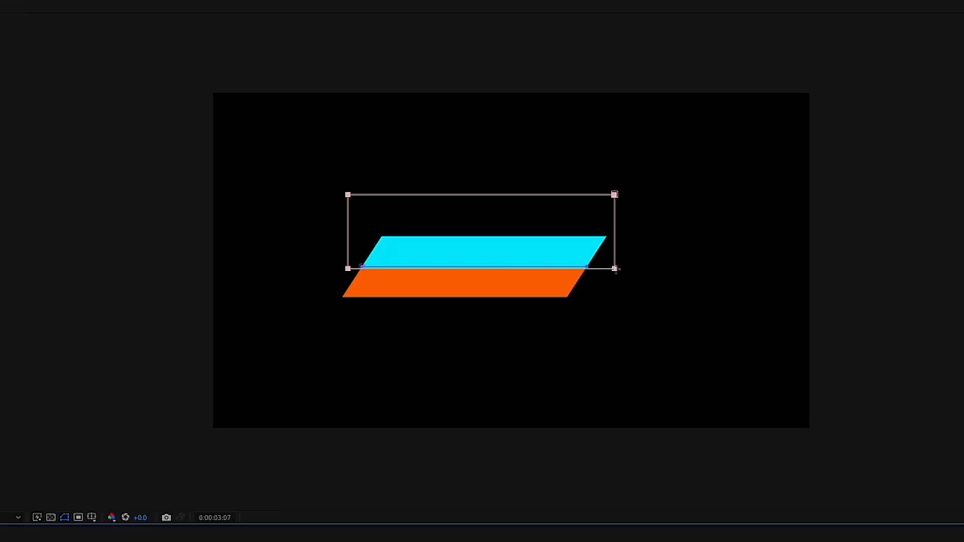
left_click_drag(626, 259, 623, 267)
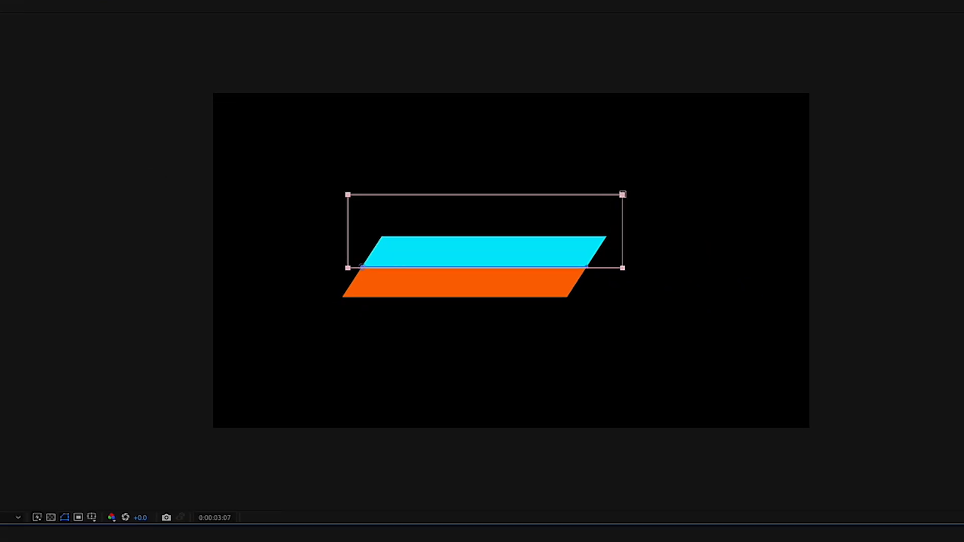
left_click_drag(483, 541, 440, 541)
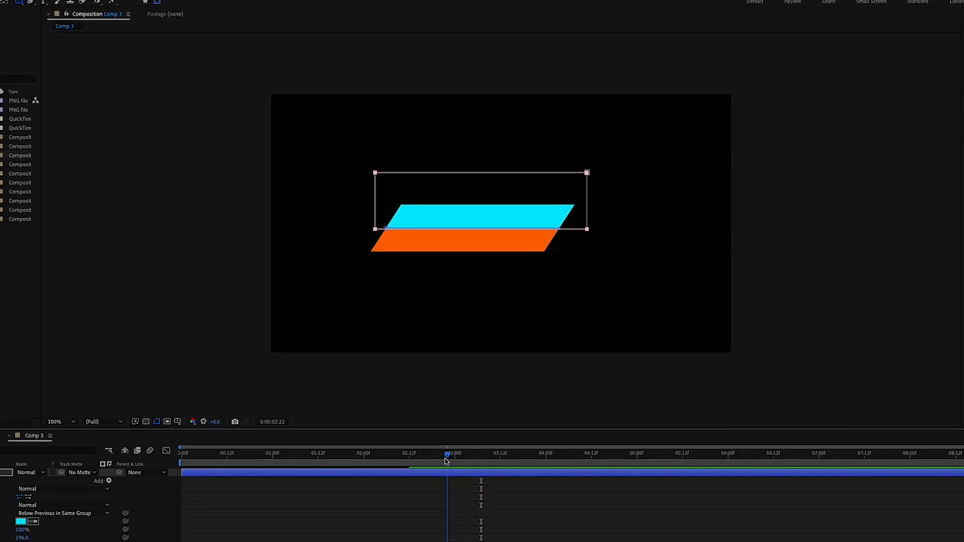
left_click_drag(445, 461, 267, 463)
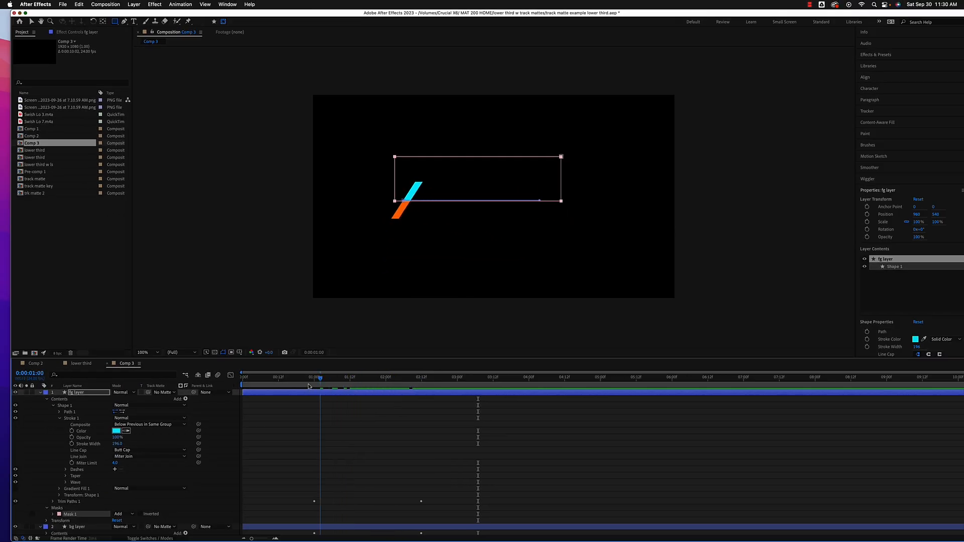
left_click_drag(308, 385, 434, 394)
- Move the fg and bg layers together to the right to an X position of 1300 and scrub back to 0:00:01:15
left_click(41, 393)
key("super+a")
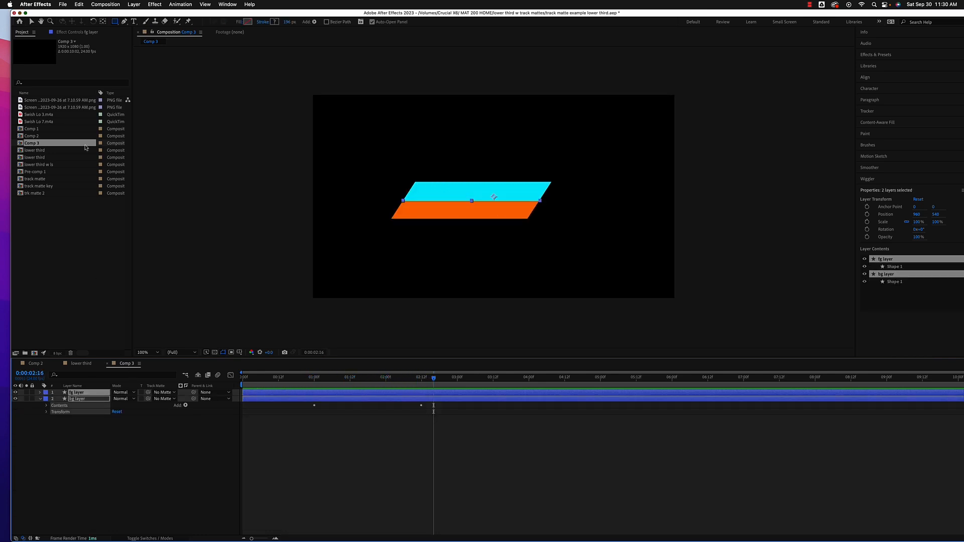
left_click(31, 22)
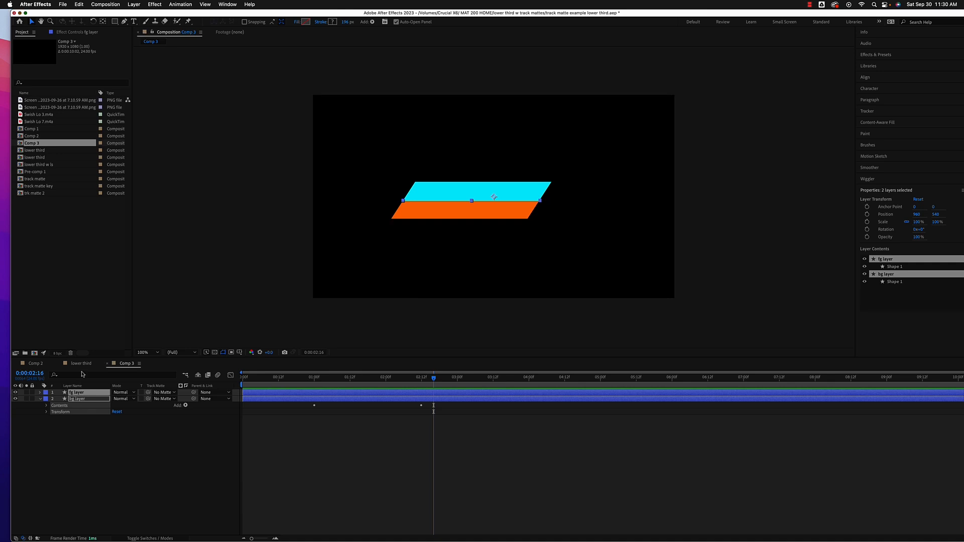
key("shift+Right")
key("shift+Right")
key("shift+Right")
key("shift+Right")
key("shift+Right")
key("shift+Right")
key("shift+Right")
key("shift+Right")
key("shift+Right")
key("shift+Right")
key("shift+Right")
key("shift+Right")
key("shift+Right")
key("shift+Right")
key("shift+Right")
key("shift+Right")
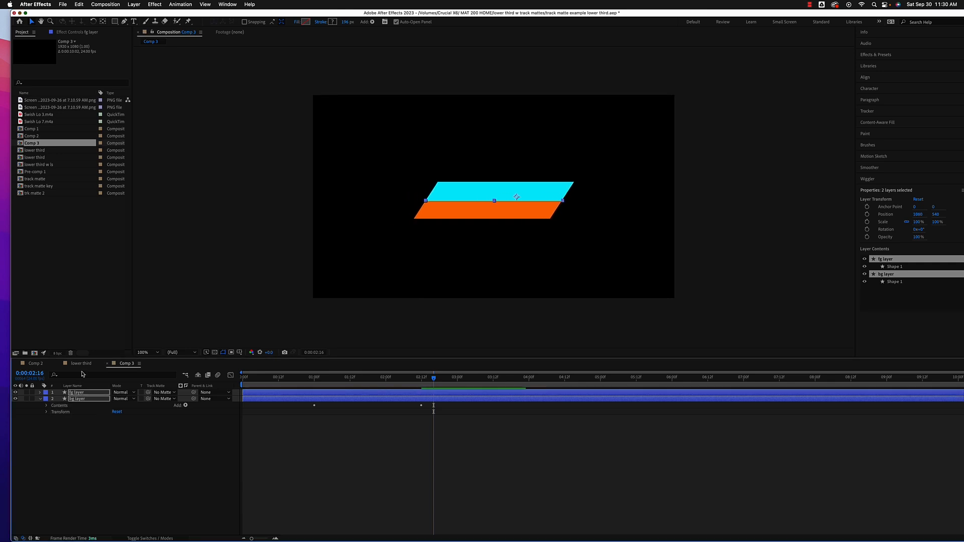
key("shift+Right")
key("shift+Right")
key("shift+Right")
key("shift+Right")
key("shift+Right")
key("shift+Right")
key("shift+Right")
key("shift+Right")
key("shift+Right")
key("shift+Right")
key("shift+Right")
key("shift+Right")
key("shift+Right")
key("shift+Right")
key("shift+Right")
key("shift+Right")
key("shift+Right")
key("shift+Right")
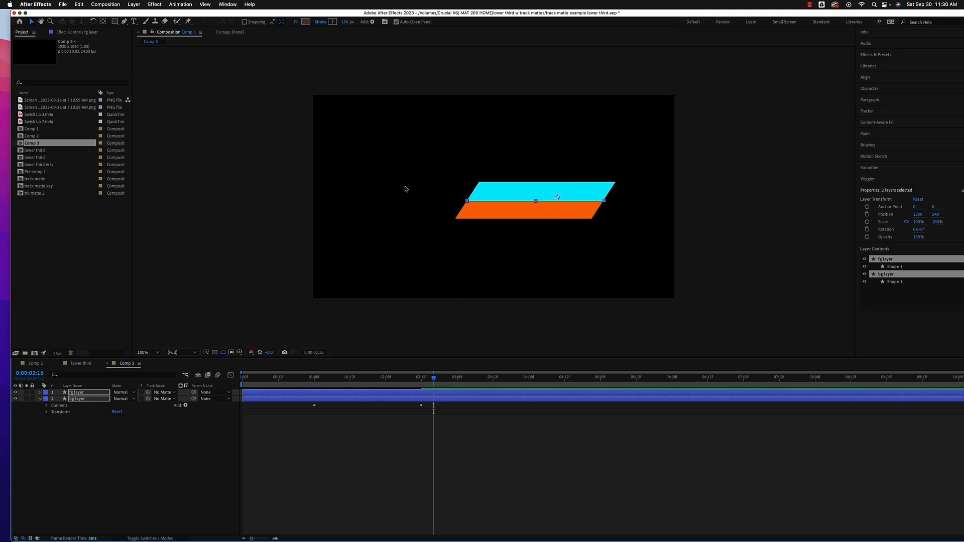
left_click_drag(434, 379, 359, 394)
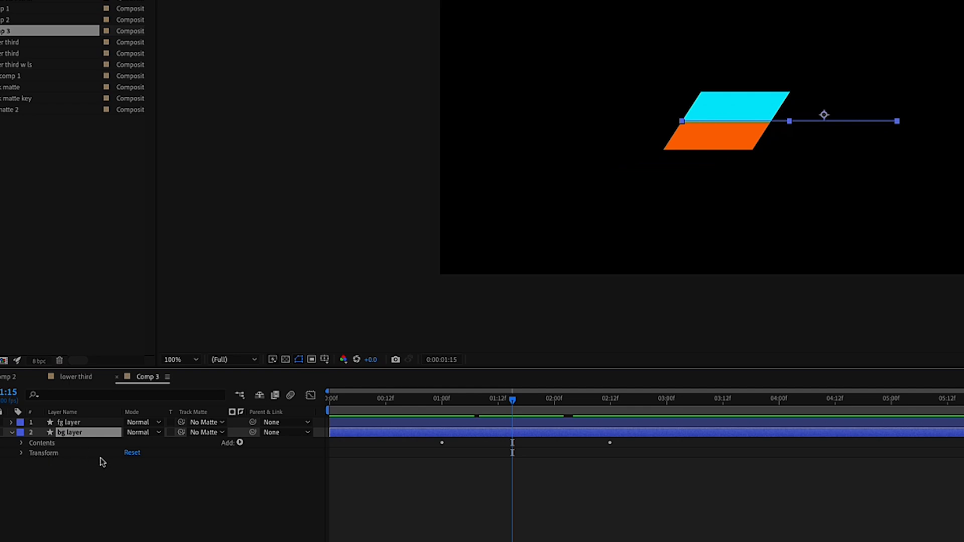
- Duplicate the bg layer, place the copy above the fg layer and rename it dashes
key("ctrl+d")
left_click_drag(89, 434, 95, 424)
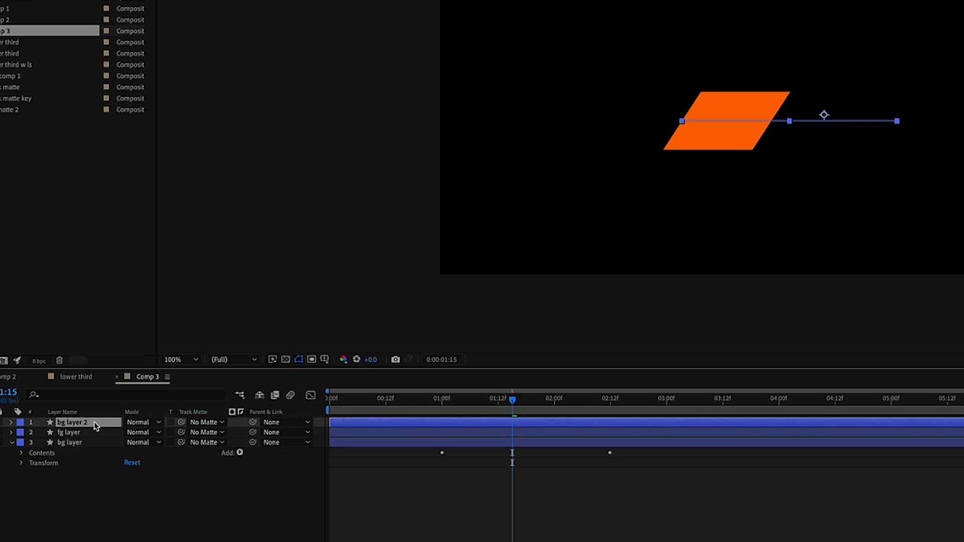
key("Return")
type("das")
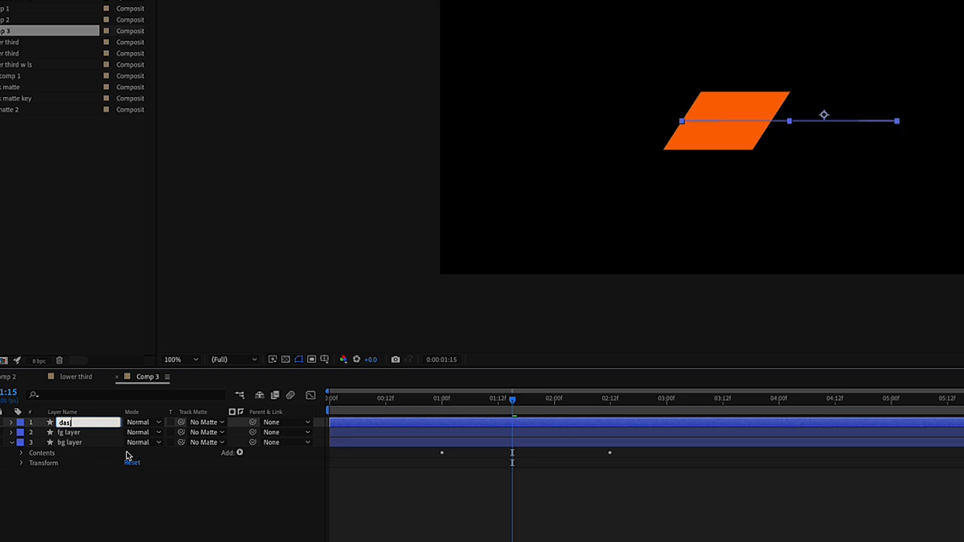
type("he")
type("s")
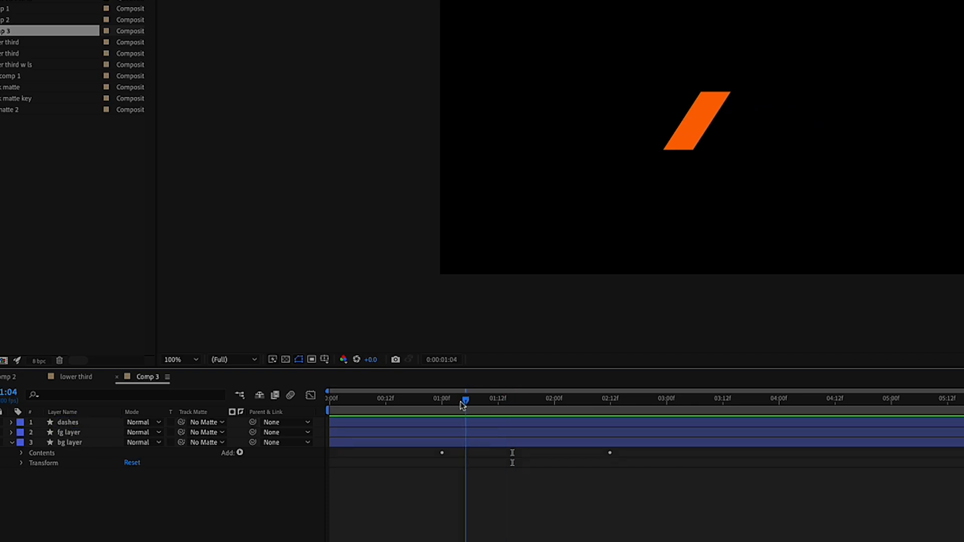
- At 0:00:02:12, move the dashes layer horizontally to the left so it extends past the two-color bar's left end
left_click_drag(465, 403, 611, 411)
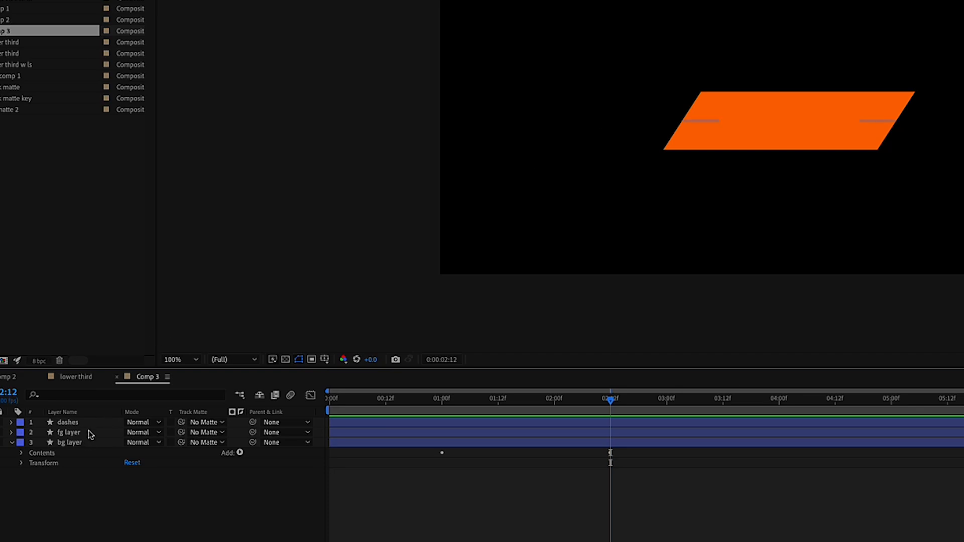
left_click(94, 422)
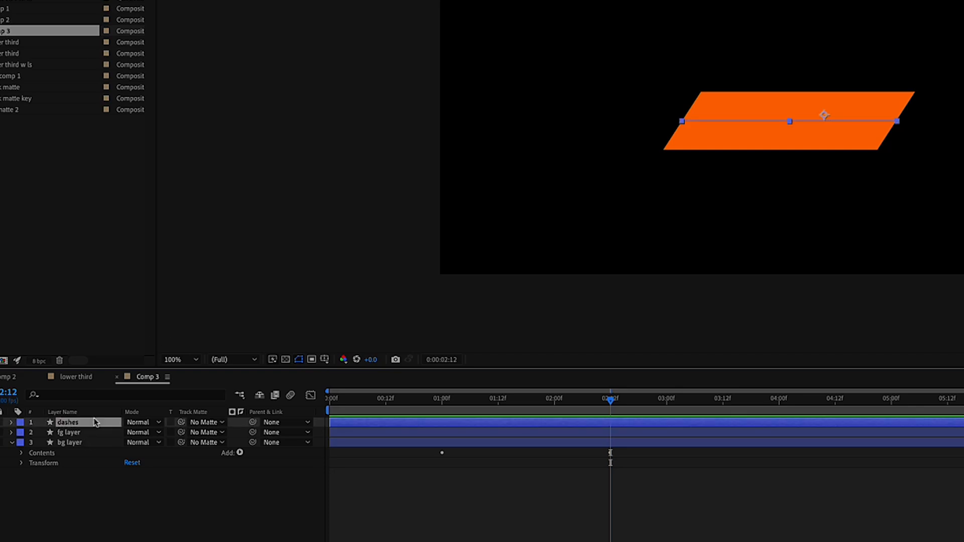
key("shift+Left")
key("shift+Left")
key("shift+Left")
key("shift+Left")
key("shift+Left")
key("shift+Left")
key("shift+Left")
key("shift+Left")
key("shift+Left")
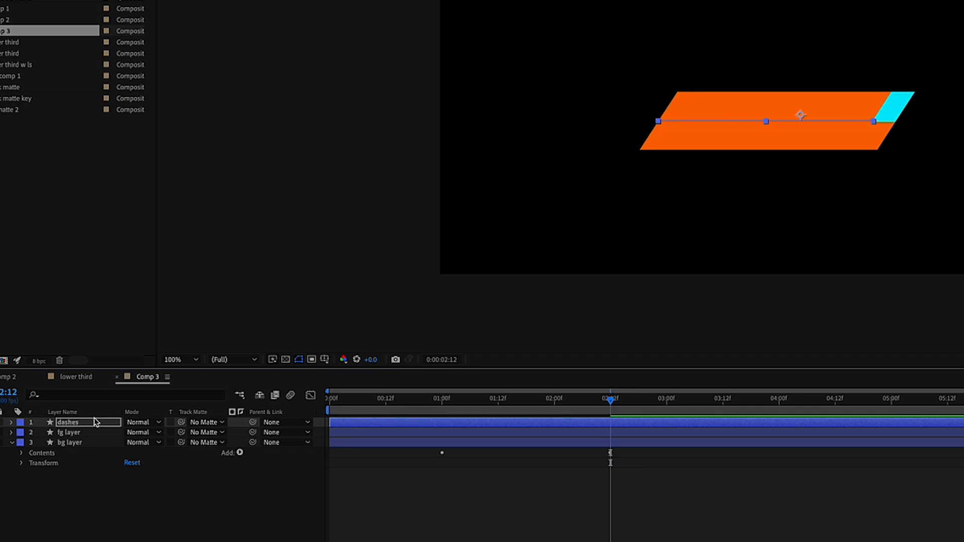
key("shift+Left")
key("shift+Left")
key("shift+Left")
key("shift+Left")
key("shift+Left")
key("shift+Left")
key("shift+Left")
key("shift+Left")
key("shift+Left")
key("shift+Left")
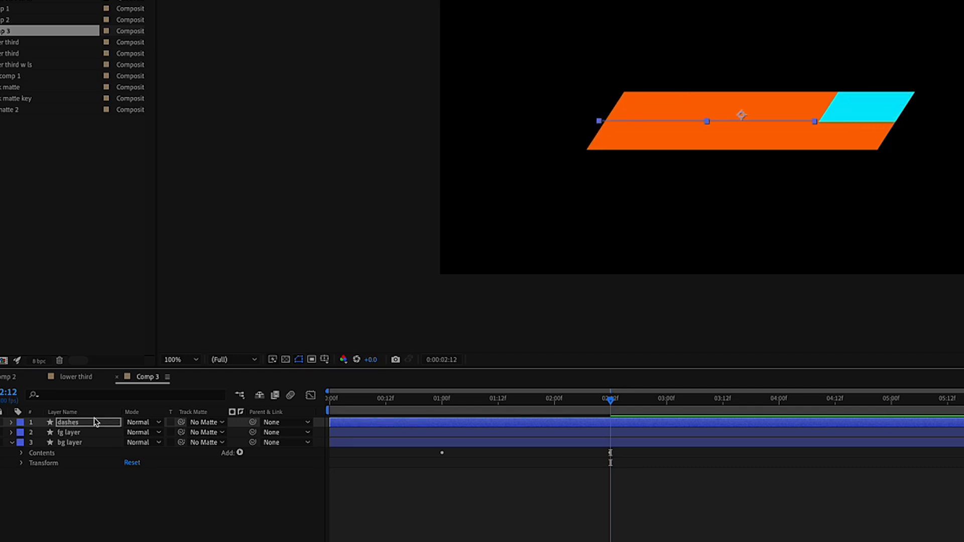
key("shift+Left")
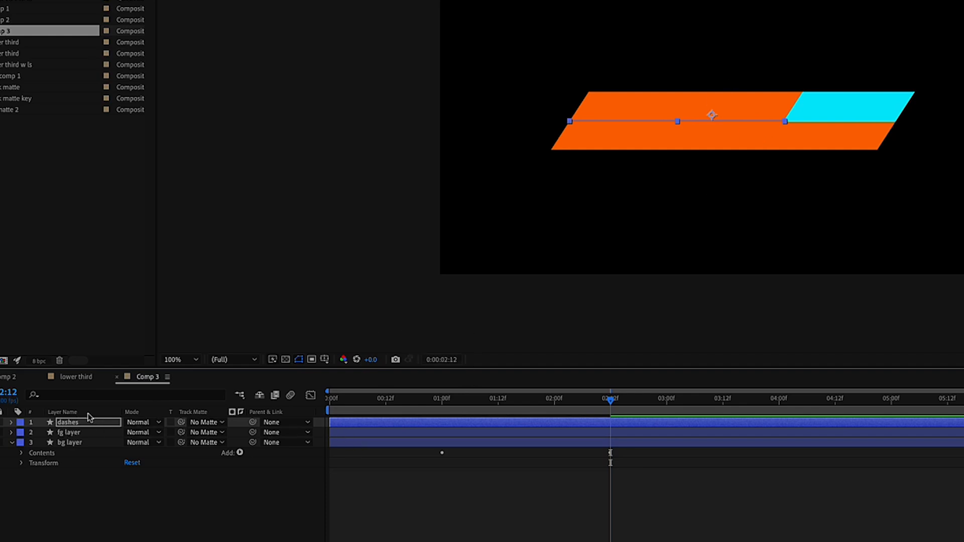
- Place the dashes layer beneath the bg layer, fine-tune its horizontal position and scrub through the reveal
left_click_drag(92, 424, 91, 486)
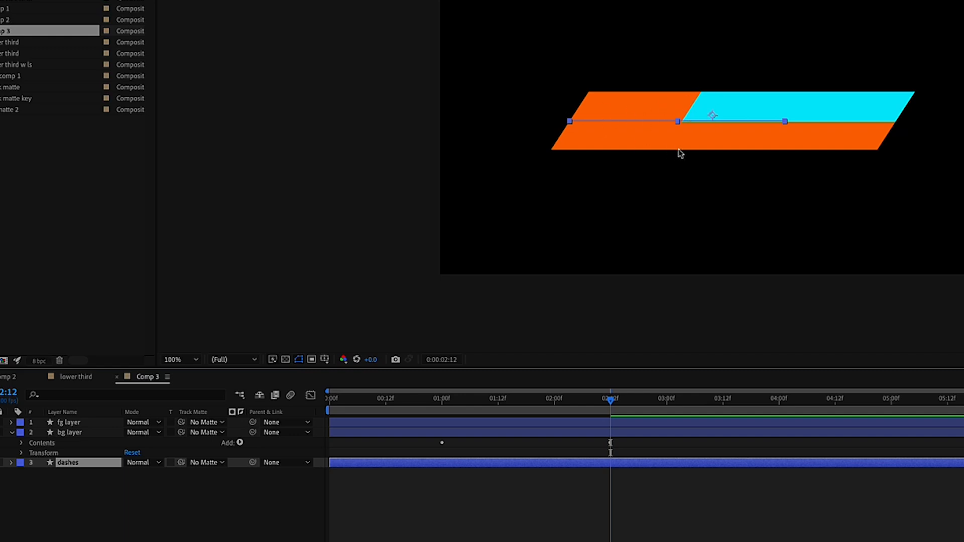
left_click_drag(736, 136, 718, 136)
key("shift+Right")
key("shift+Right")
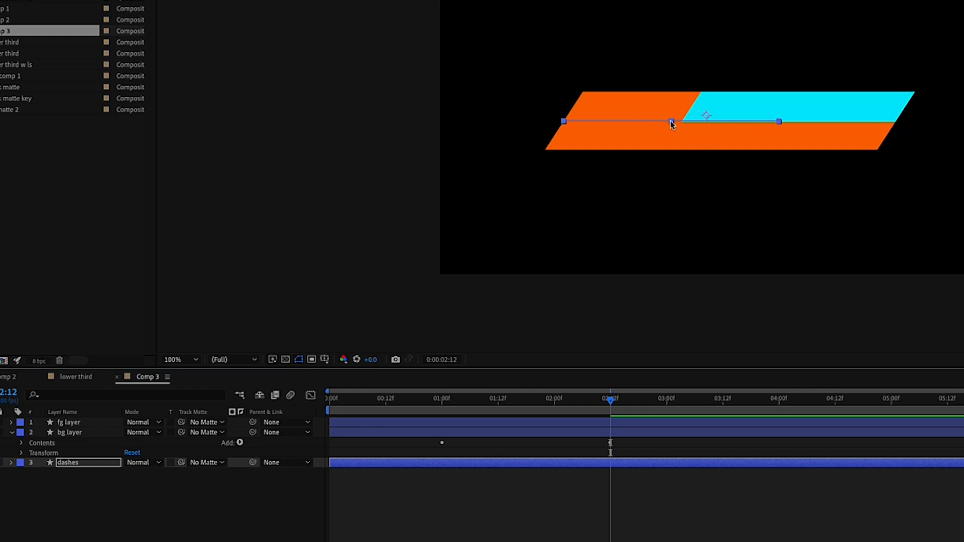
key("shift+Right")
key("shift+Right")
key("shift+Left")
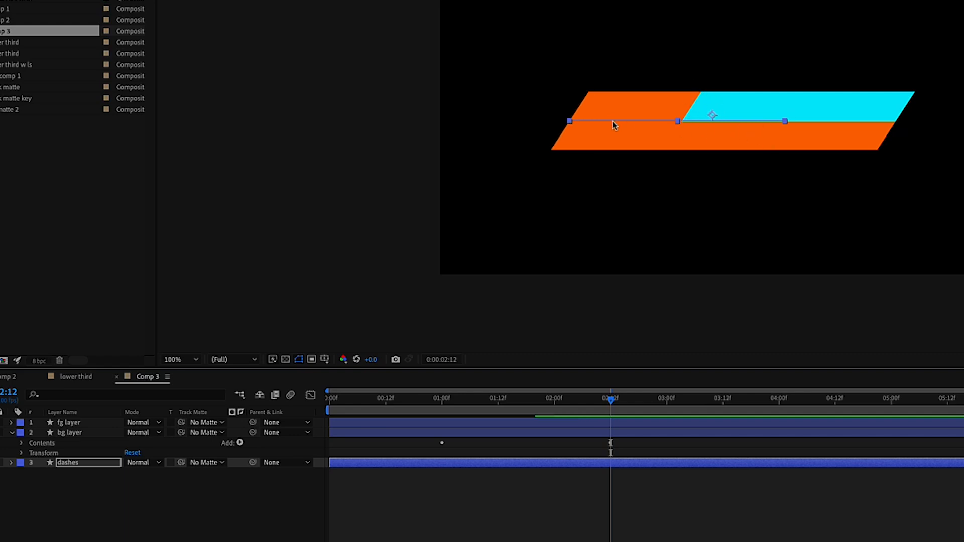
left_click_drag(482, 399, 556, 408)
left_click_drag(556, 409, 589, 409)
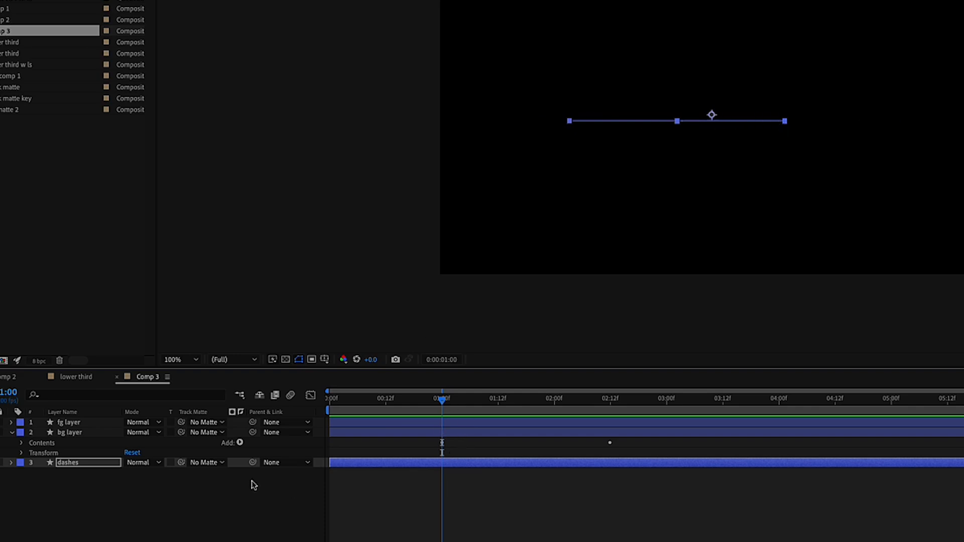
- Remove the End keyframes from the dashes layer's Trim Paths and set both Start and End to 50% at 0:00:01:00
left_click(11, 463)
left_click(21, 474)
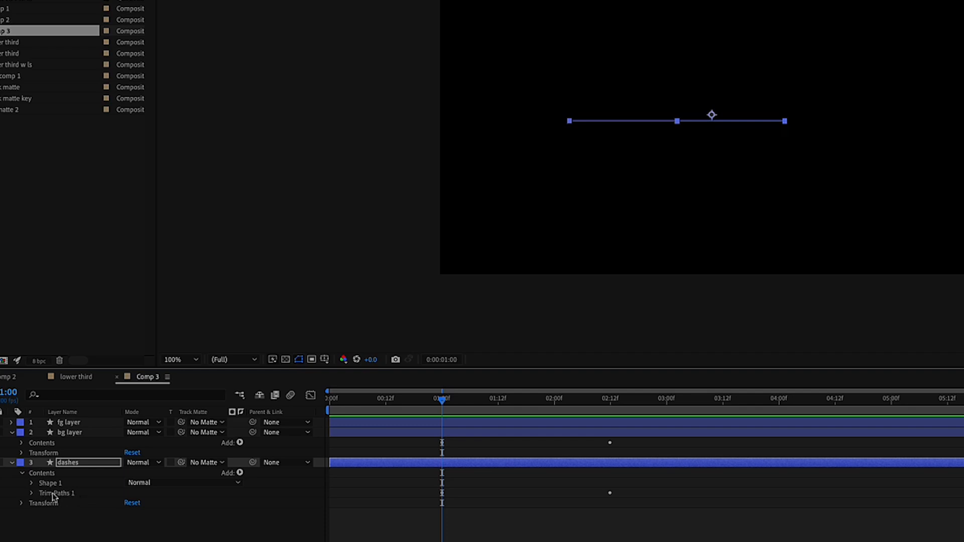
left_click(31, 493)
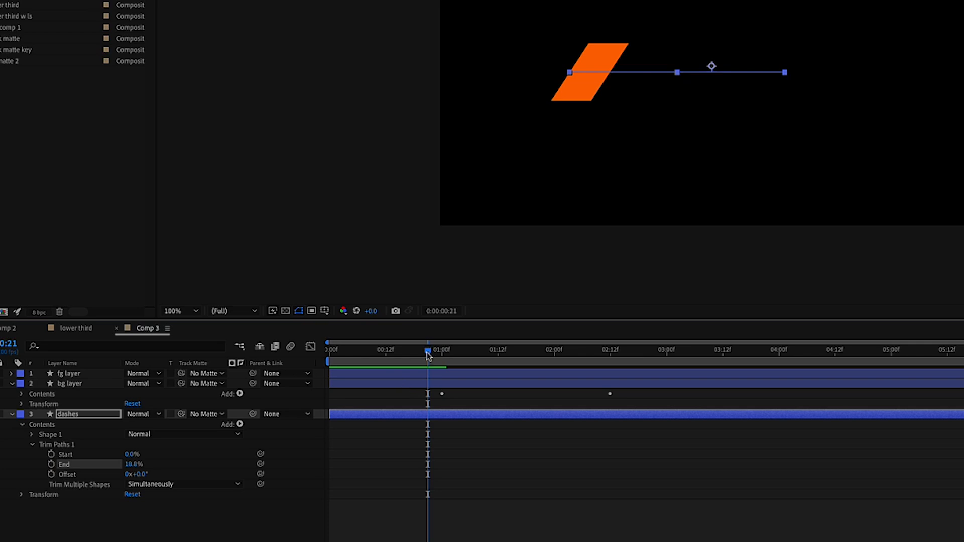
left_click_drag(427, 355, 442, 351)
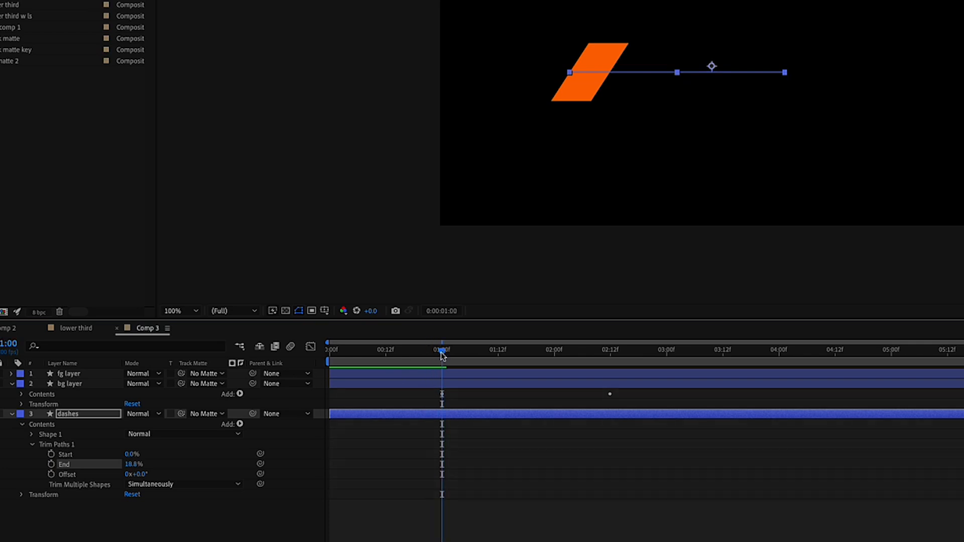
left_click_drag(121, 467, 207, 471)
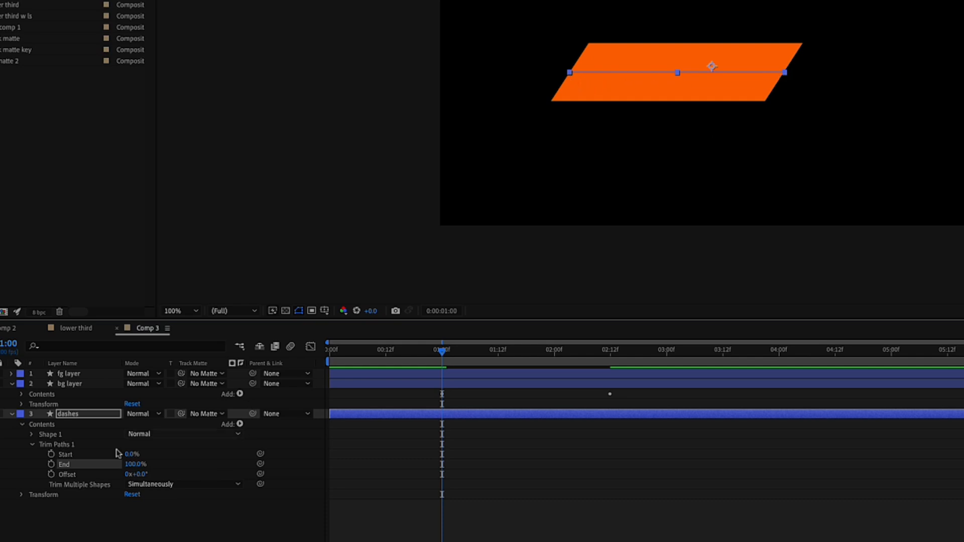
left_click_drag(129, 455, 164, 459)
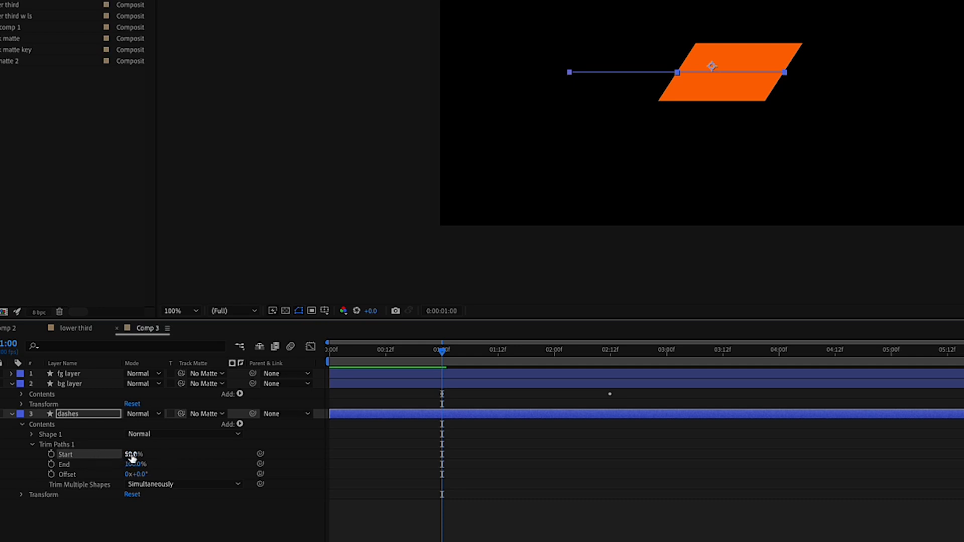
left_click_drag(131, 464, 105, 467)
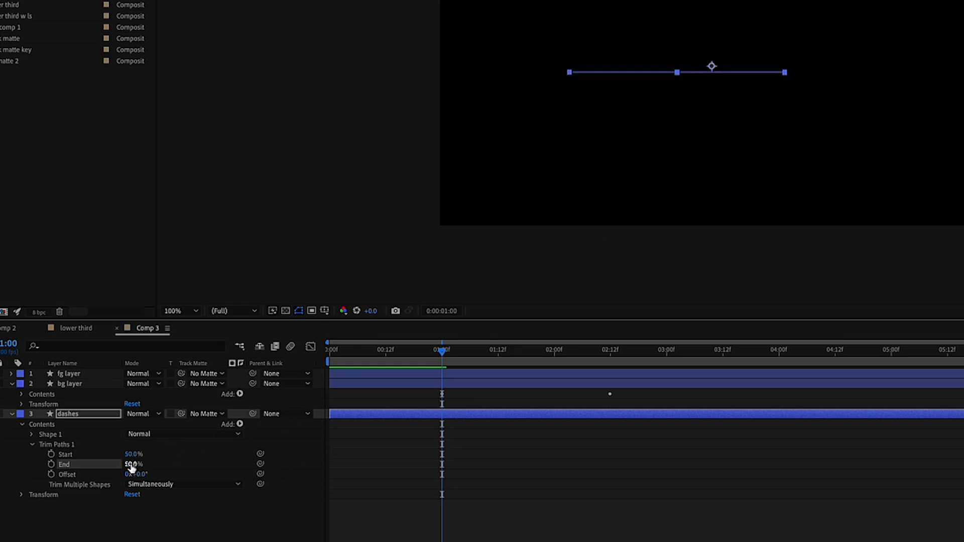
mouse_move(129, 464)
left_mouse_down()
mouse_move(99, 464)
mouse_move(130, 469)
left_mouse_up()
left_click_drag(447, 355, 442, 355)
- Show the fg and bg layers' keyframes and add an End keyframe of 50% to the dashes layer's Trim Paths at 0:00:01:00
left_click_drag(213, 540, 149, 350)
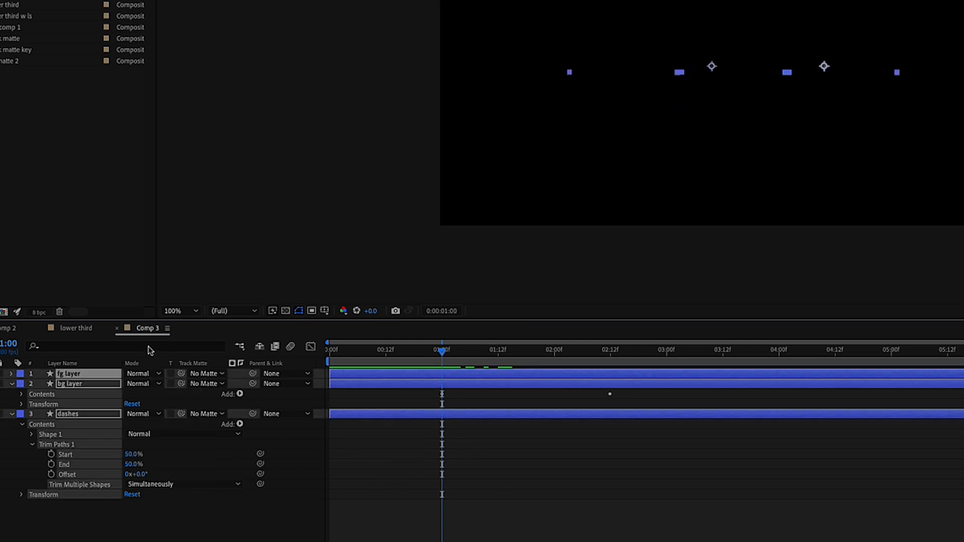
key("u")
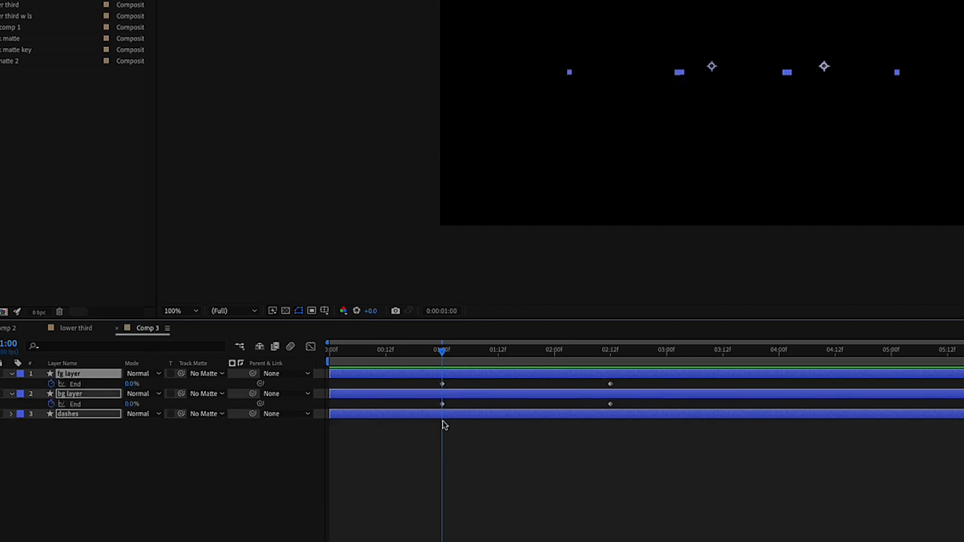
left_click(58, 463)
left_click(11, 415)
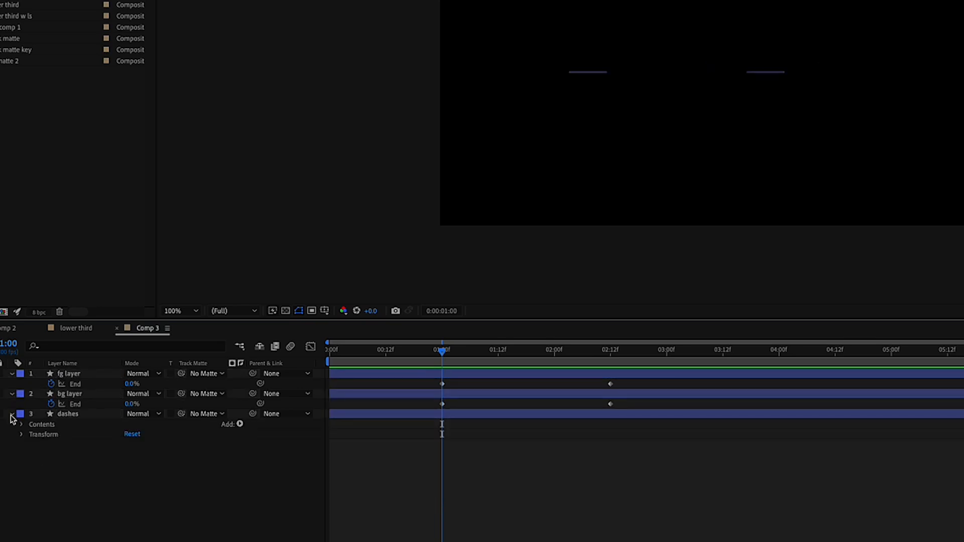
left_click(21, 424)
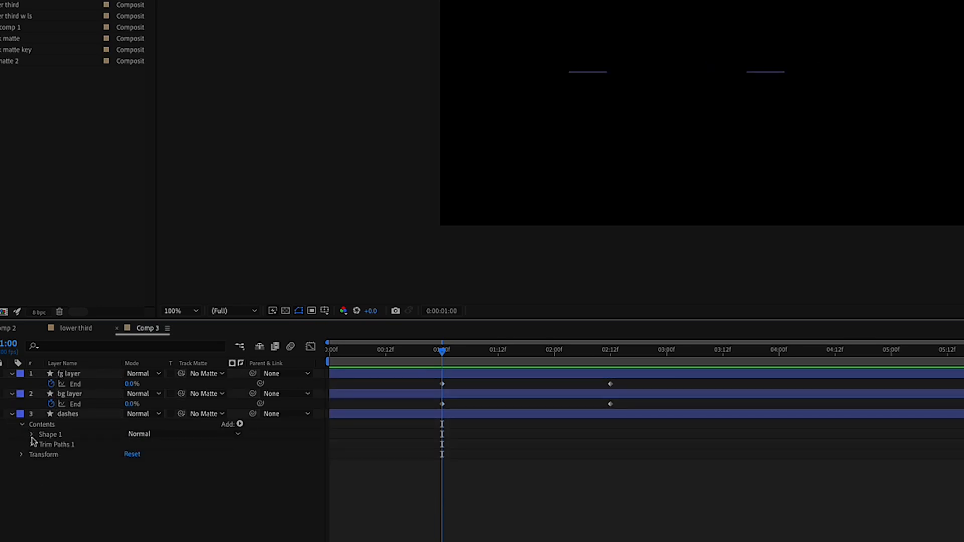
left_click(31, 445)
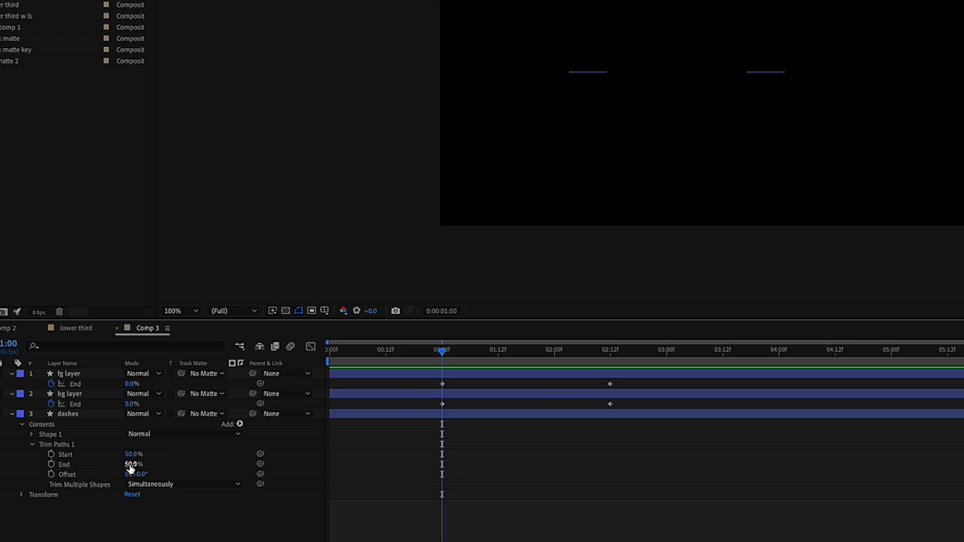
left_click(51, 464)
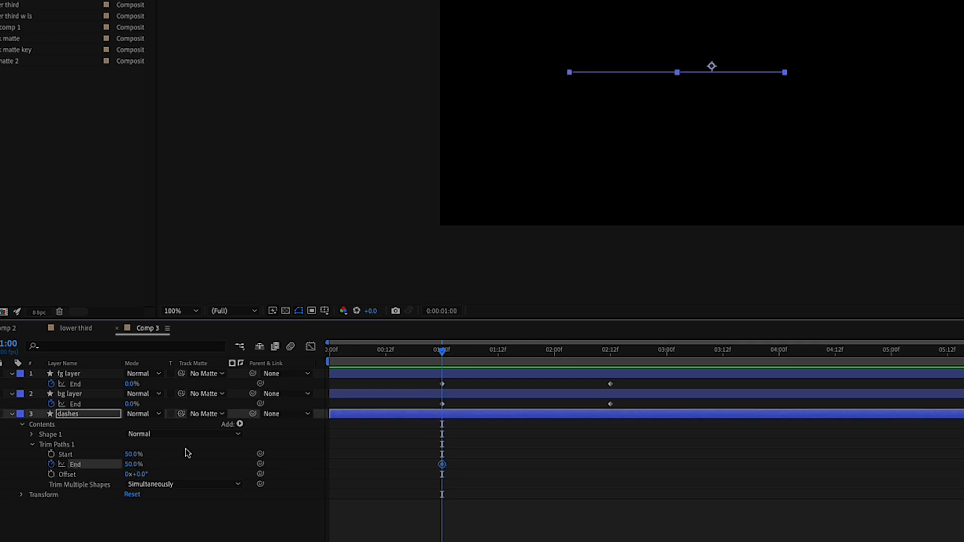
- Keyframe the dashes layer's Trim Paths End at 0% at 0:00:02:12 and scrub through the reveal
left_click_drag(444, 357, 611, 374)
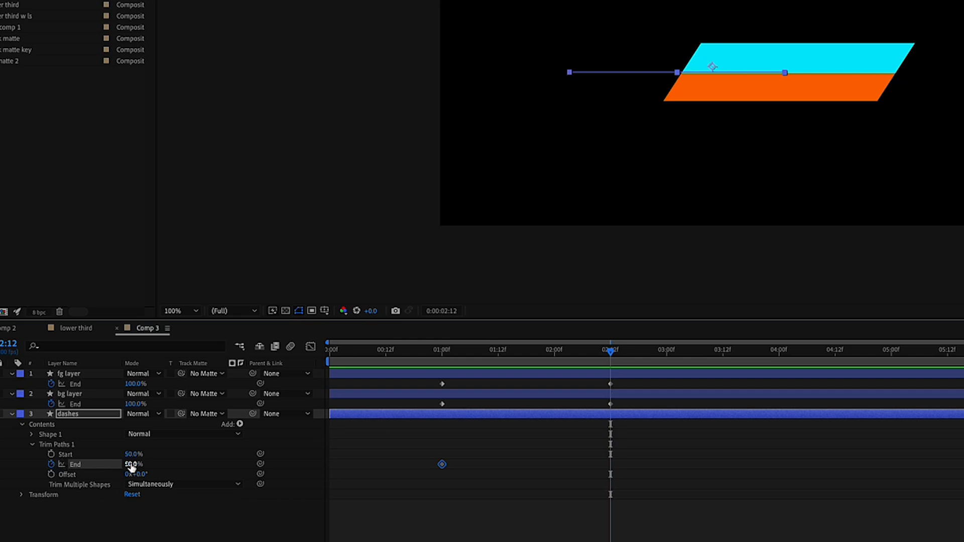
left_click_drag(132, 464, 92, 463)
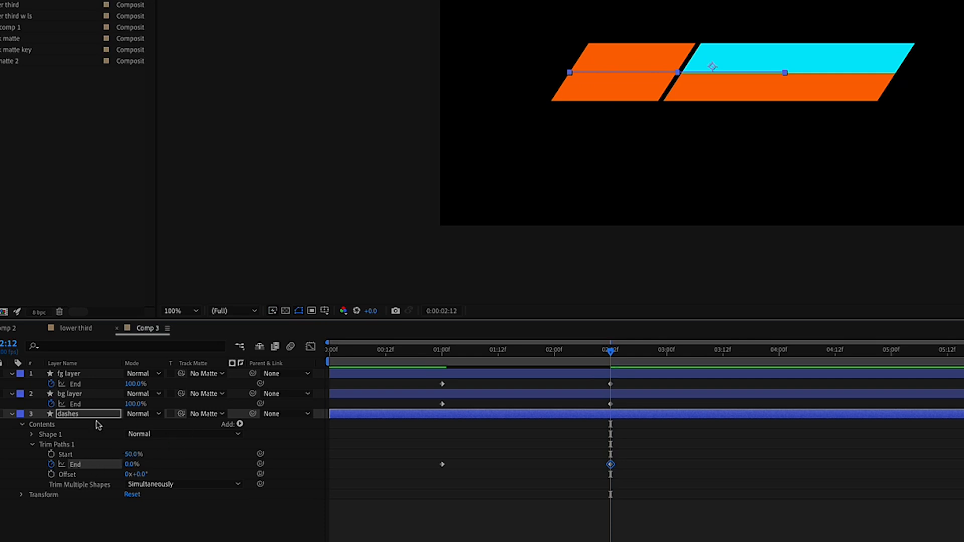
left_click_drag(430, 352, 612, 370)
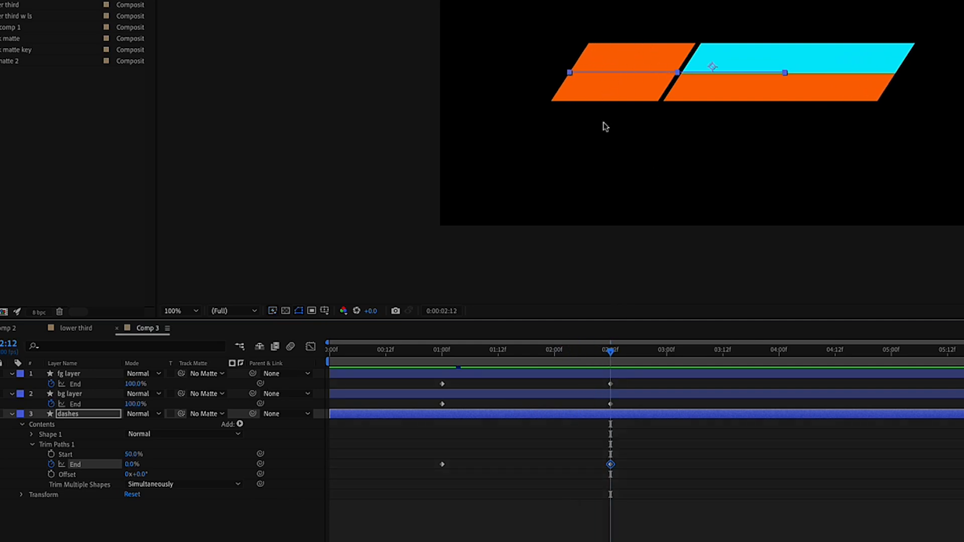
- Add dashes to the stroke of the dashes layer's Shape 1 and set the Dash length to 47
left_click(32, 447)
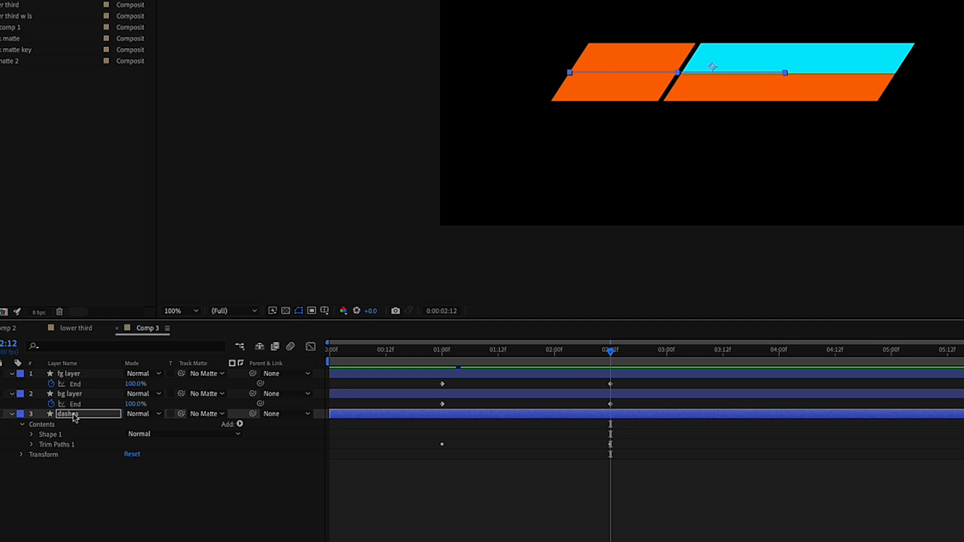
left_click(31, 434)
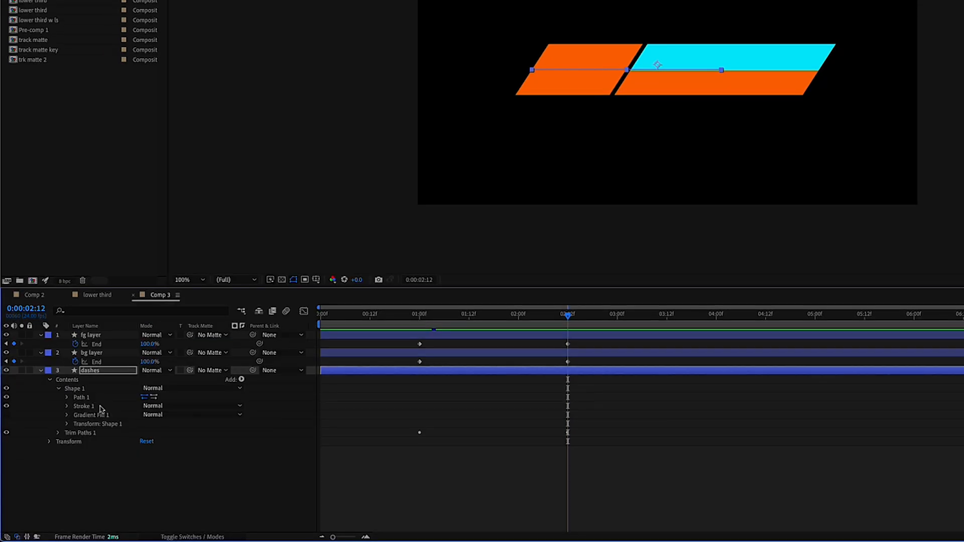
left_click(39, 455)
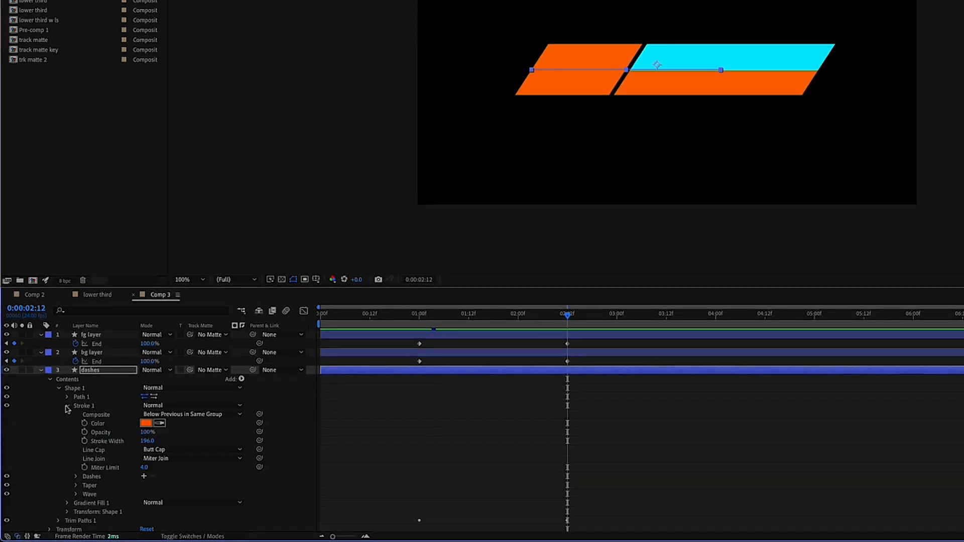
scroll(129, 480, "down", 1)
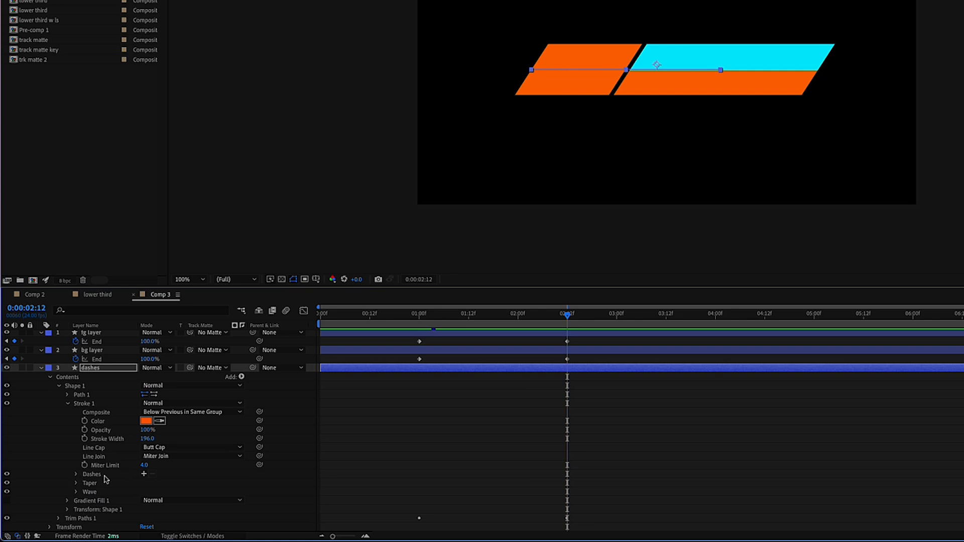
left_click(144, 475)
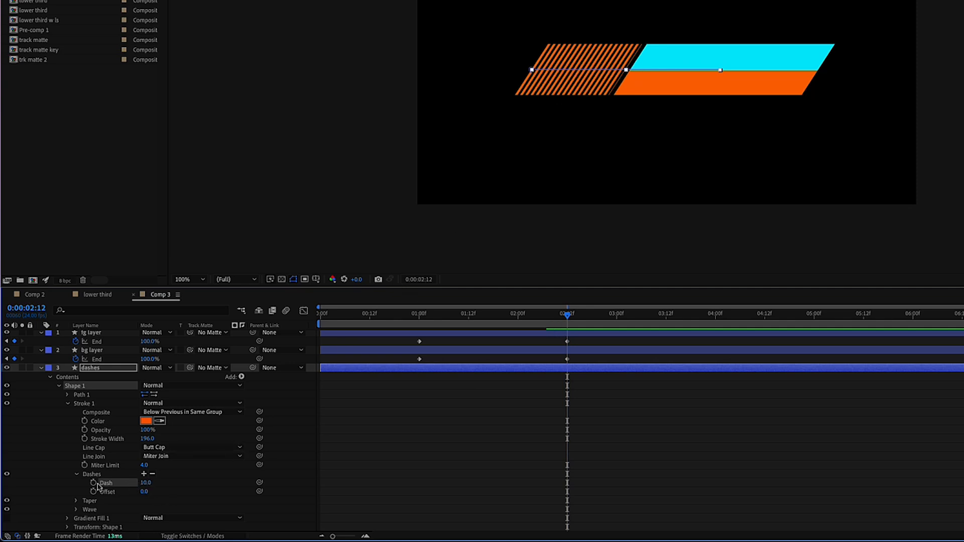
left_click_drag(146, 484, 171, 491)
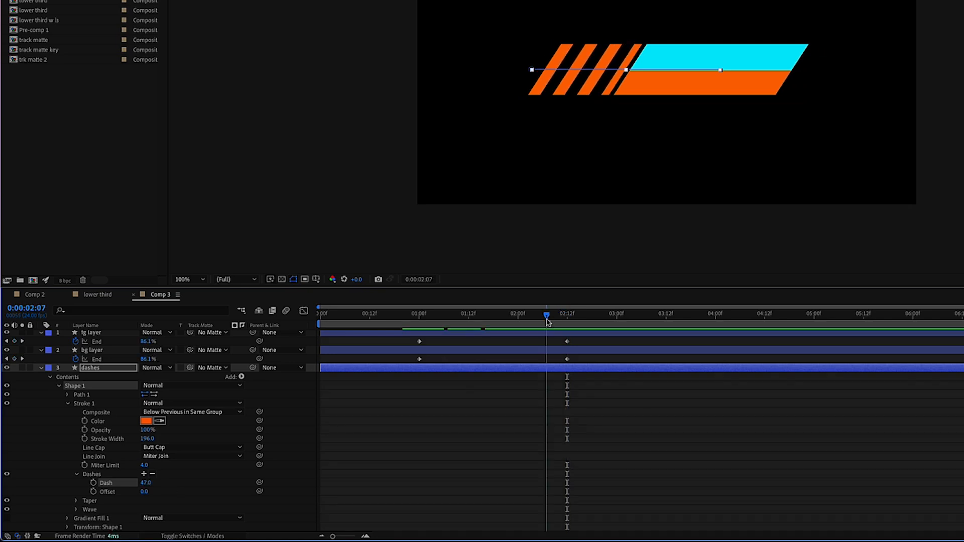
- At 0:00:02:06, nudge the dashes layer slightly right toward the two-color bar and scrub forward to 0:00:02:20
left_click_drag(549, 320, 543, 319)
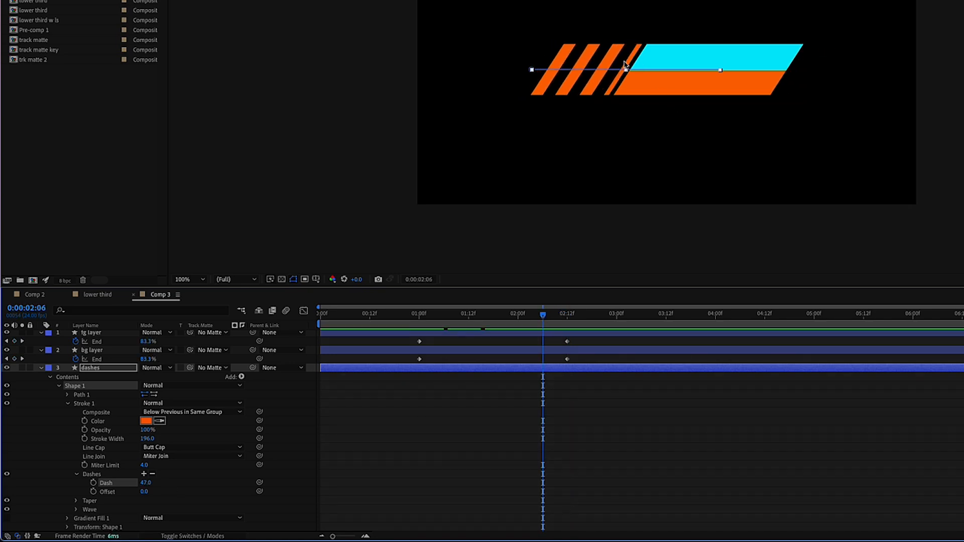
left_click(102, 369)
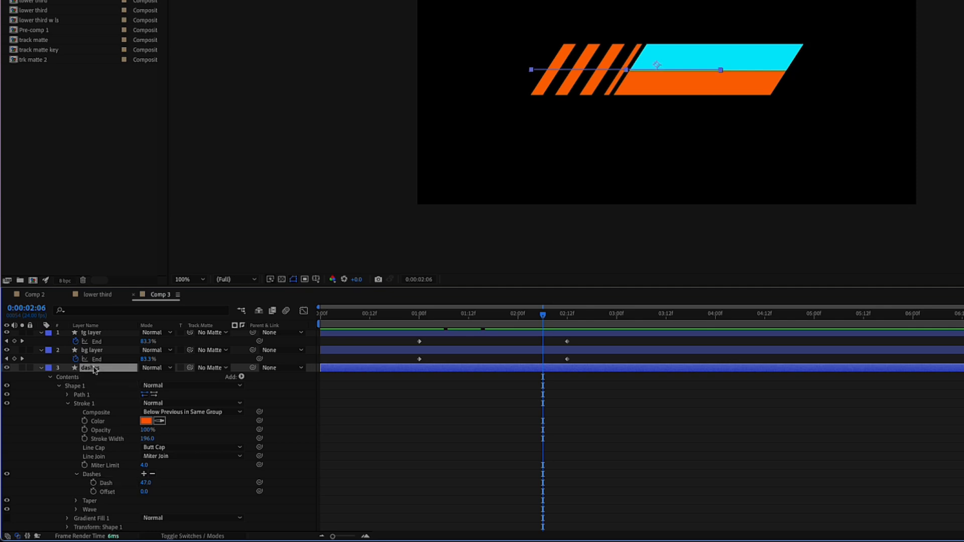
key("Right")
key("Right")
key("Right")
key("Right")
key("Right")
key("Right")
key("Right")
key("Right")
key("Right")
key("Right")
key("Right")
key("Right")
key("Right")
key("Right")
key("Right")
key("Right")
key("Right")
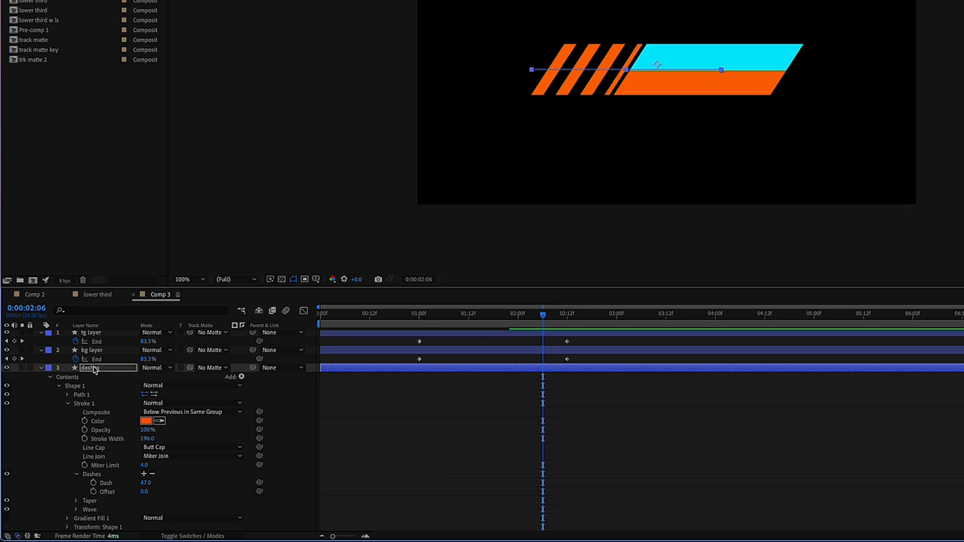
key("Right")
key("Right")
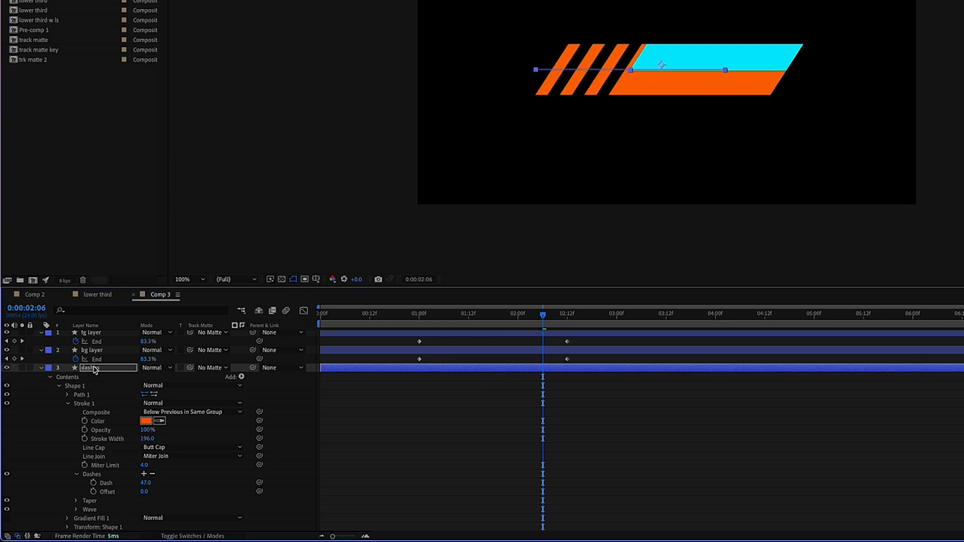
left_click_drag(544, 315, 600, 330)
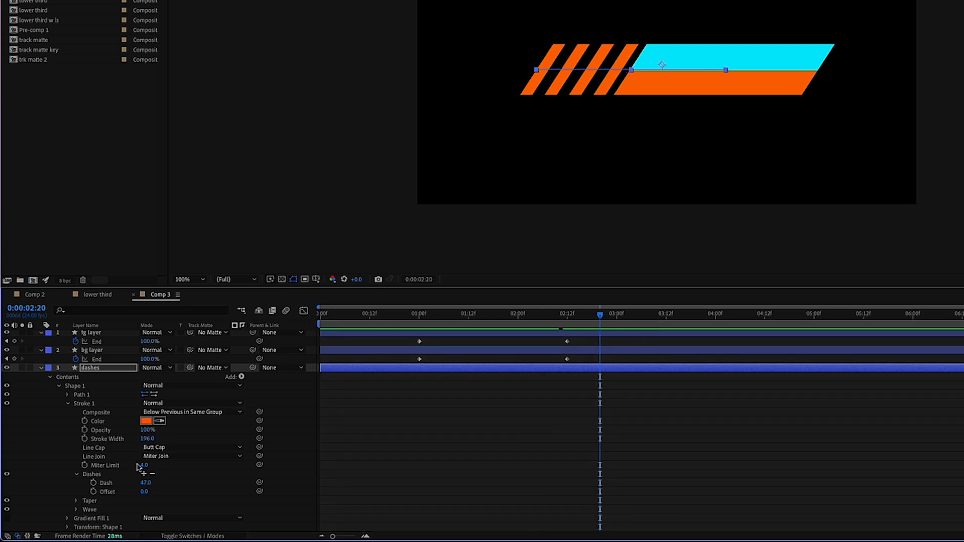
- Set the dashes layer's stroke Dash length to 46, check it at 0:00:02:12 and collapse the layer's properties
left_click_drag(143, 482, 142, 484)
left_click_drag(599, 315, 564, 314)
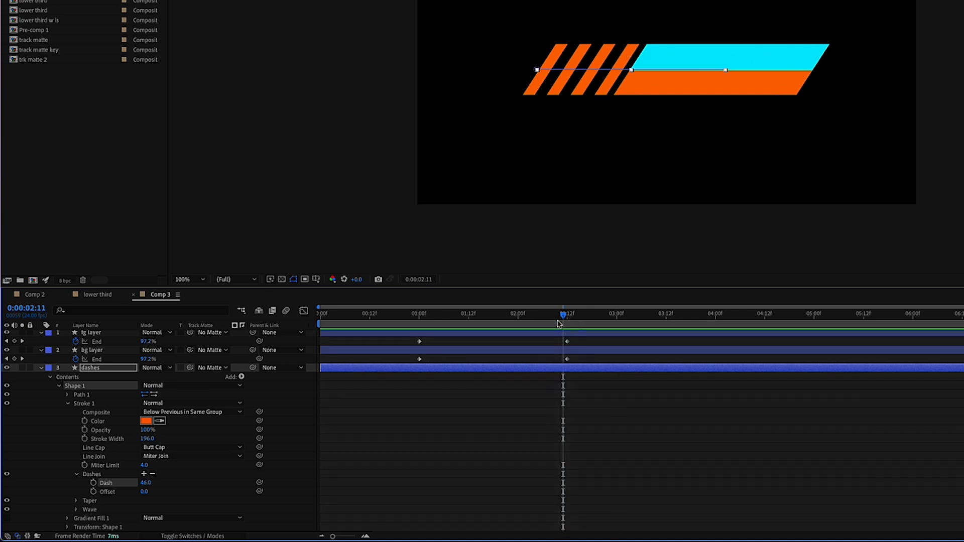
mouse_move(563, 318)
left_mouse_down()
mouse_move(423, 315)
mouse_move(569, 316)
left_mouse_up()
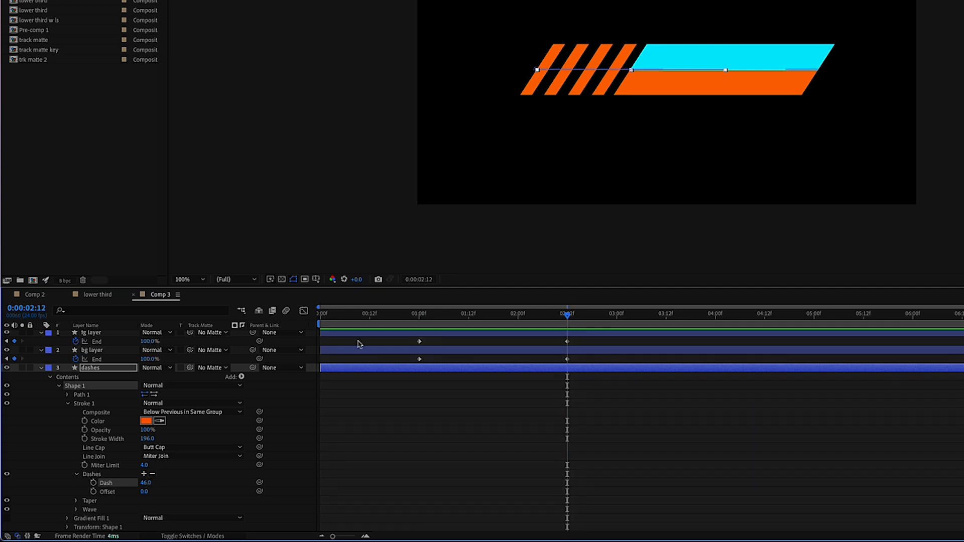
left_click(41, 370)
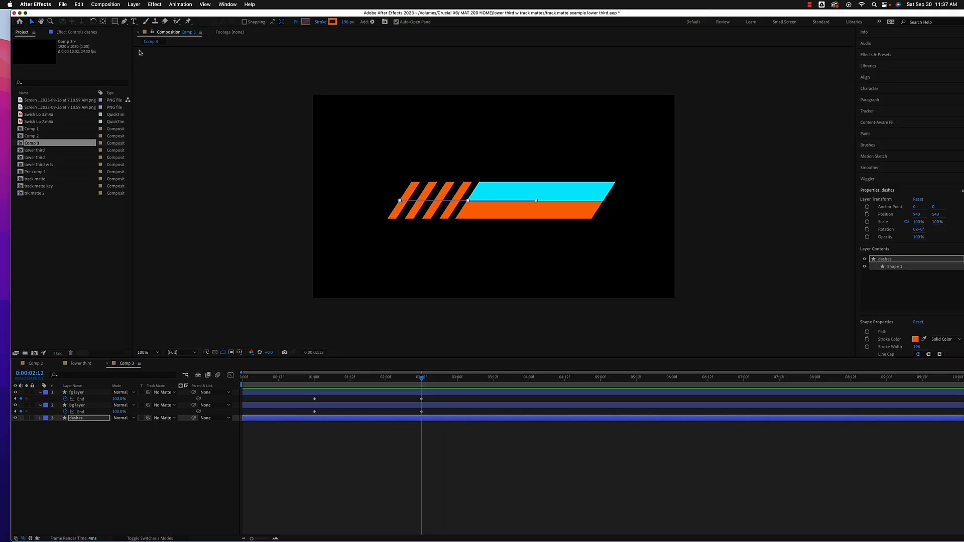
- Add a text layer reading "YOUR NAME HERE" just above the cyan bar
left_click(135, 22)
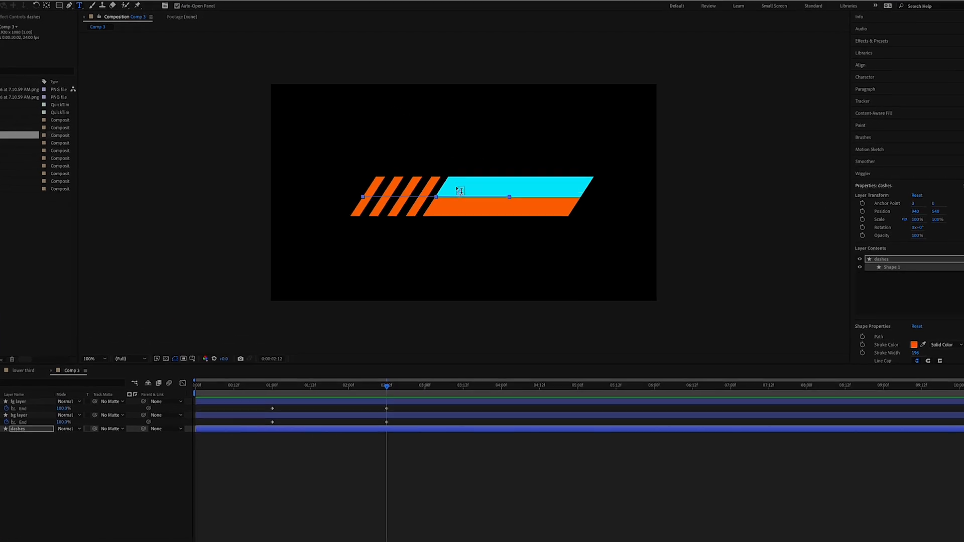
left_click(450, 172)
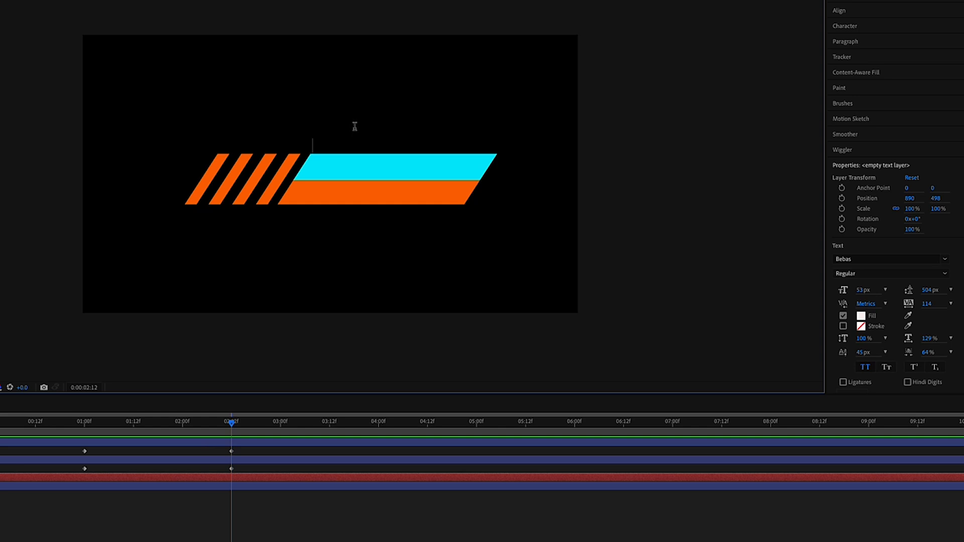
type("YOUR NAM")
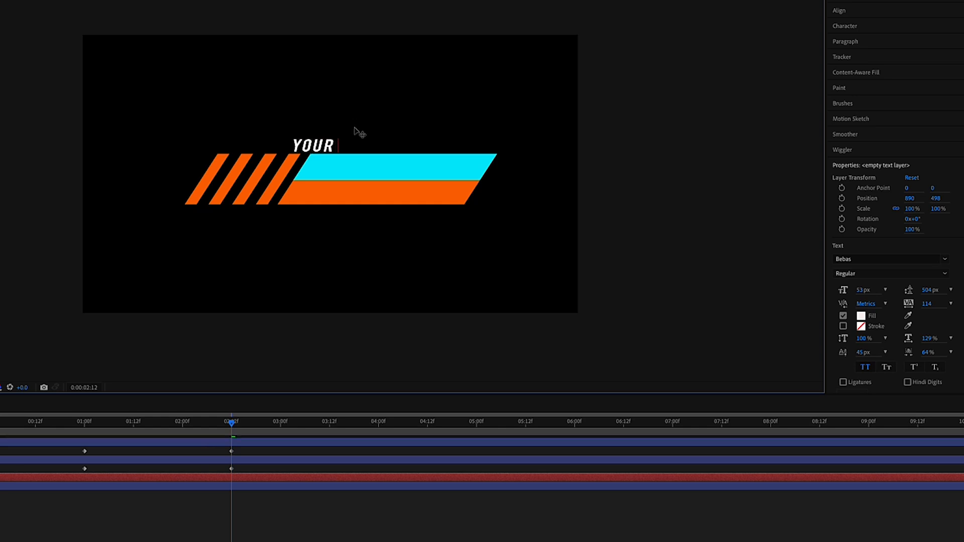
type("E HERE")
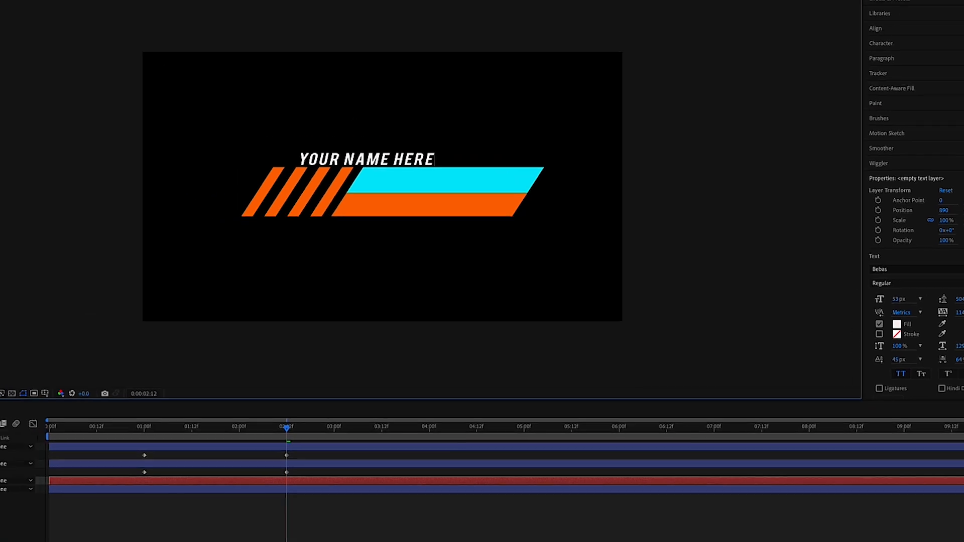
left_click(35, 30)
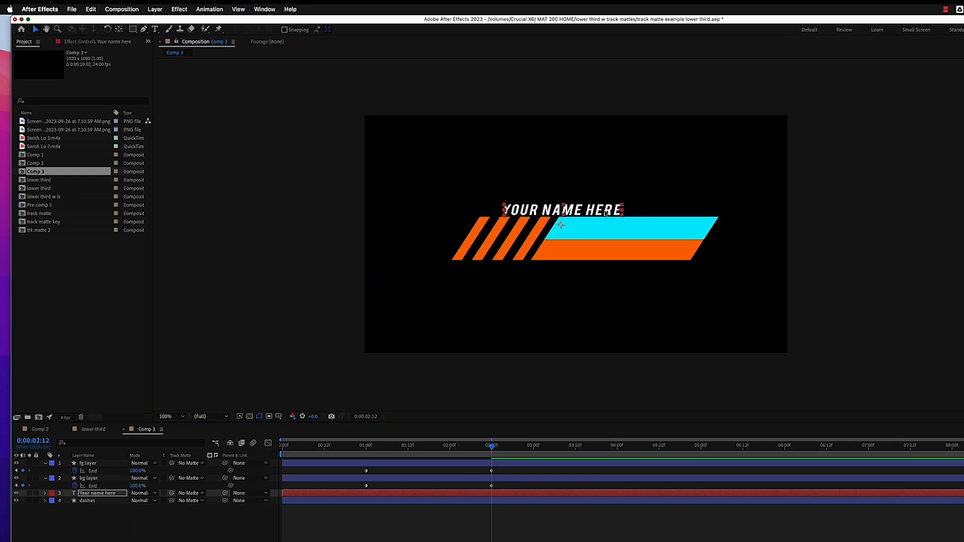
- Place the text layer first in the layer stack and centre its text on the cyan strip at about position 1192, 586
left_click_drag(605, 213, 630, 215)
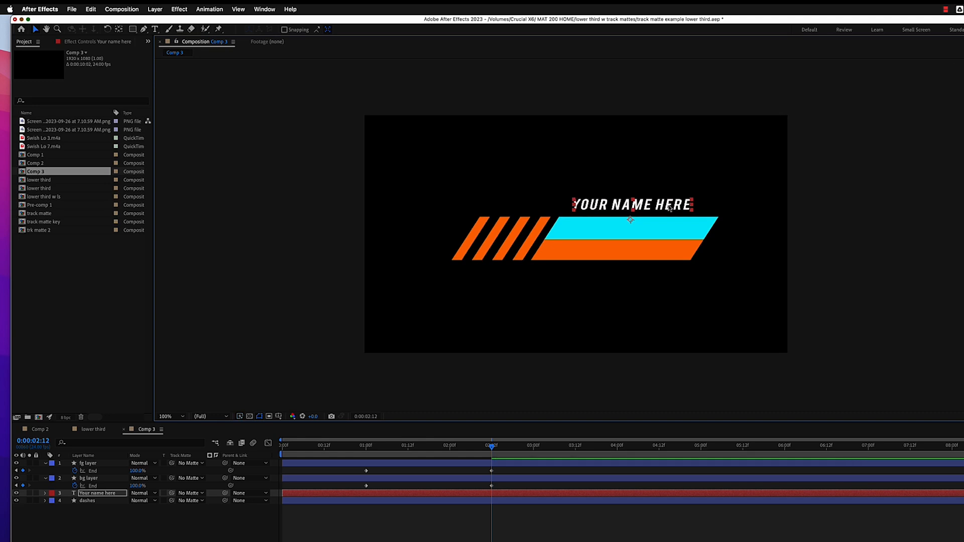
left_click_drag(104, 495, 105, 464)
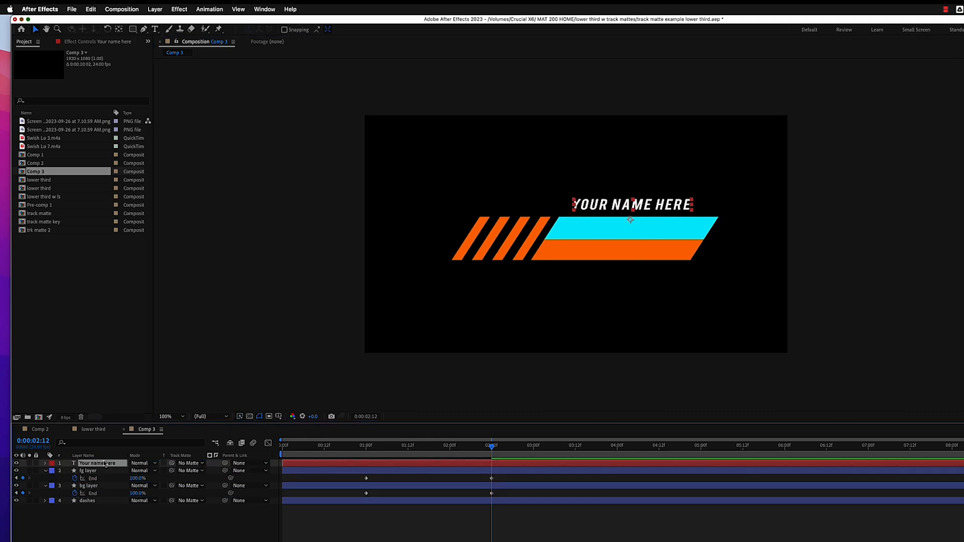
left_click_drag(655, 206, 654, 230)
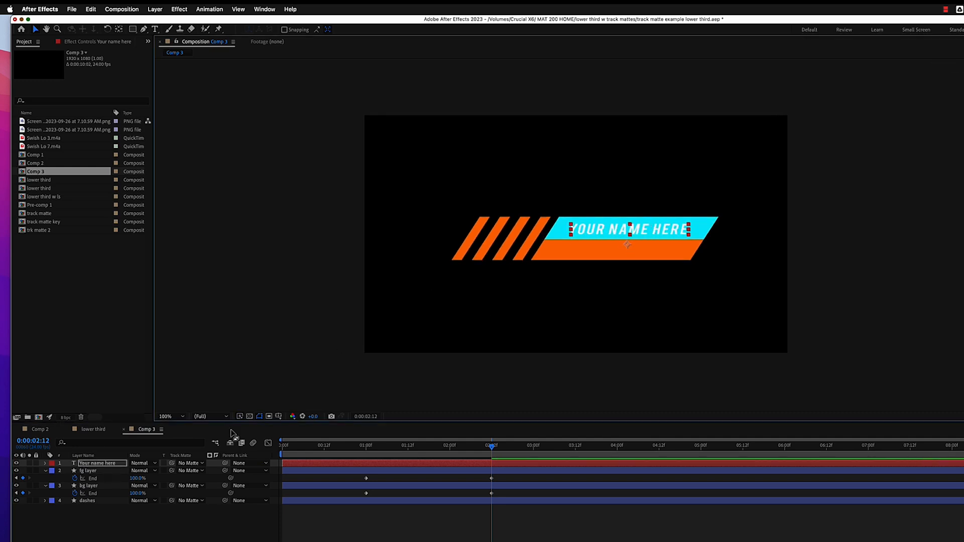
- Duplicate the "Your name here" text layer and nudge the copy down and left onto the orange strip, to about position 1136, 680
left_click(113, 465)
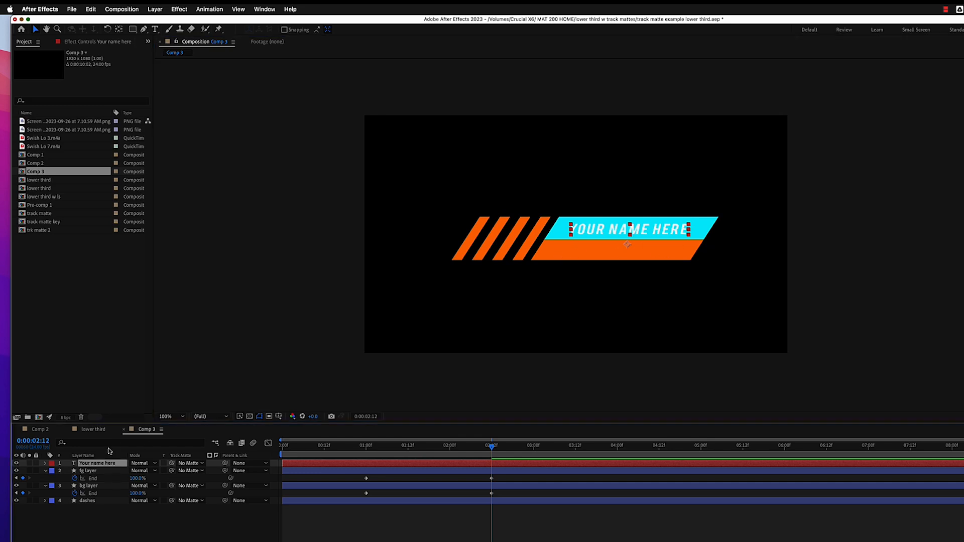
key("super+d")
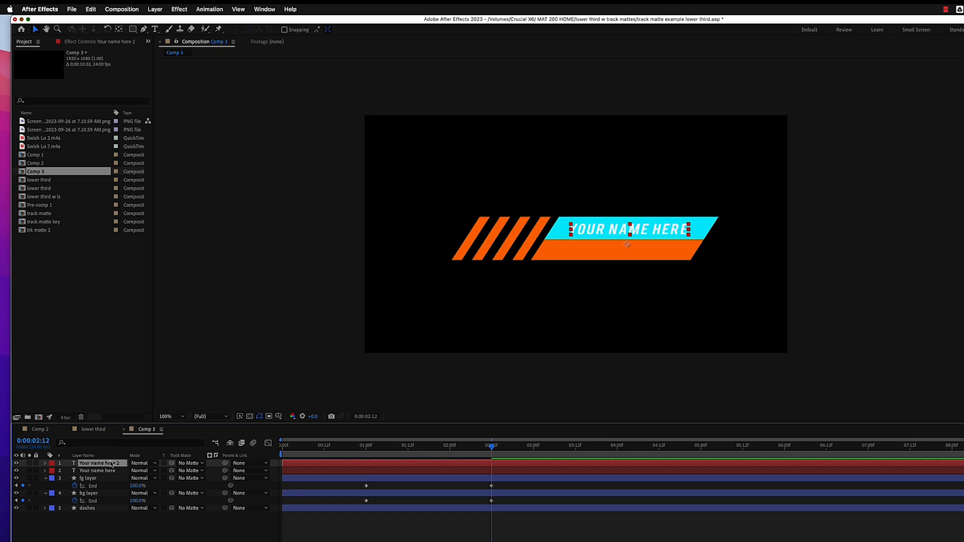
key("shift+Down")
key("shift+Down")
key("shift+Down")
key("shift+Down")
key("shift+Down")
key("shift+Down")
key("shift+Down")
key("shift+Down")
key("shift+Down")
key("shift+Down")
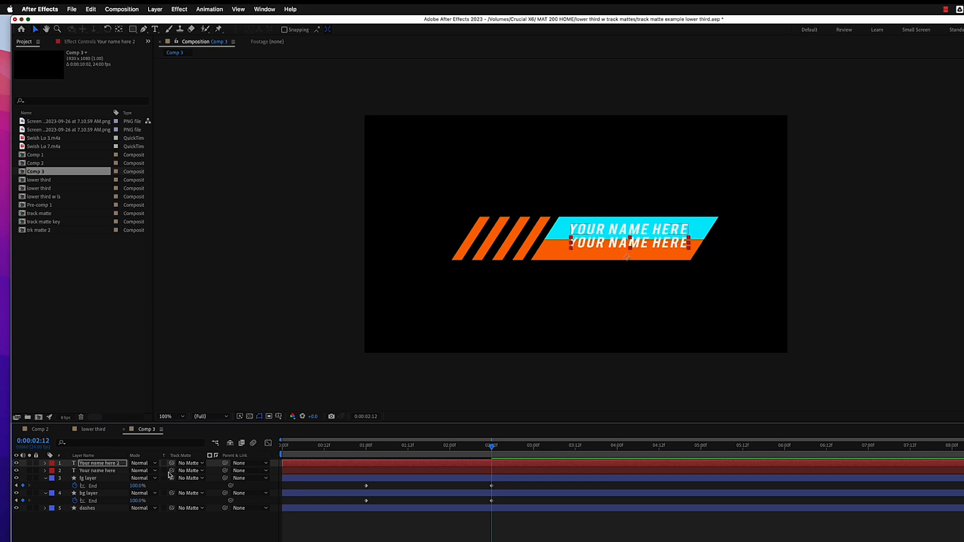
key("shift+Up")
key("shift+Up")
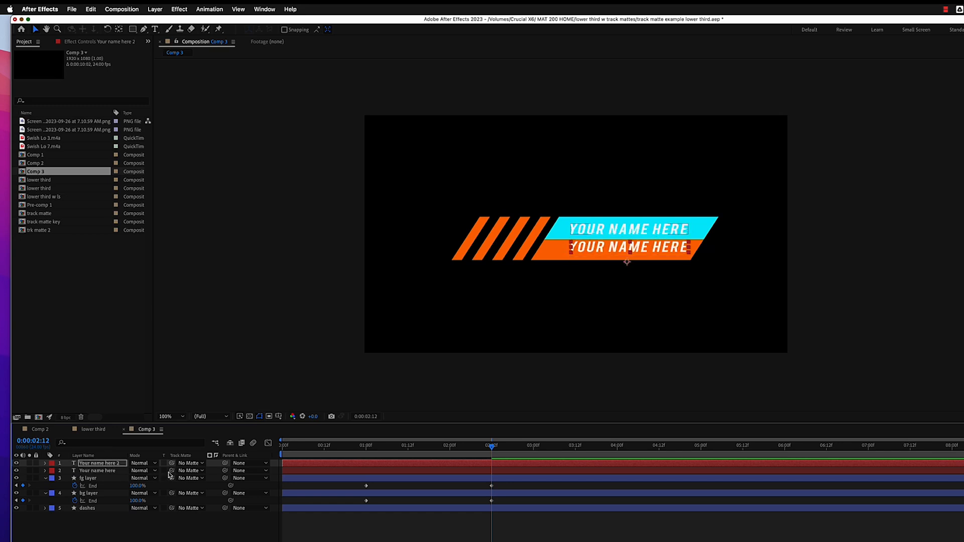
key("Down")
key("Down")
key("Down")
key("Down")
key("Down")
key("Down")
key("Down")
key("Down")
key("Down")
key("Down")
key("Down")
key("Down")
key("Down")
key("Down")
key("Left")
key("Left")
key("Left")
key("Left")
key("Left")
key("Left")
key("Left")
key("Left")
key("Left")
key("Left")
key("Left")
key("Left")
key("Left")
key("Left")
key("Left")
key("Left")
key("Left")
key("Left")
key("Left")
key("Left")
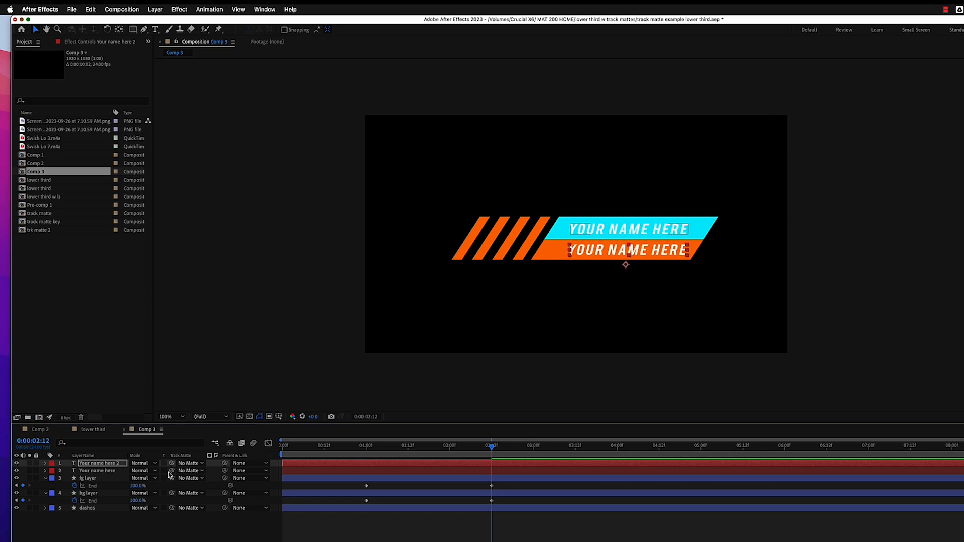
key("Left")
key("Left")
key("Left")
key("Left")
key("Left")
key("Left")
key("Left")
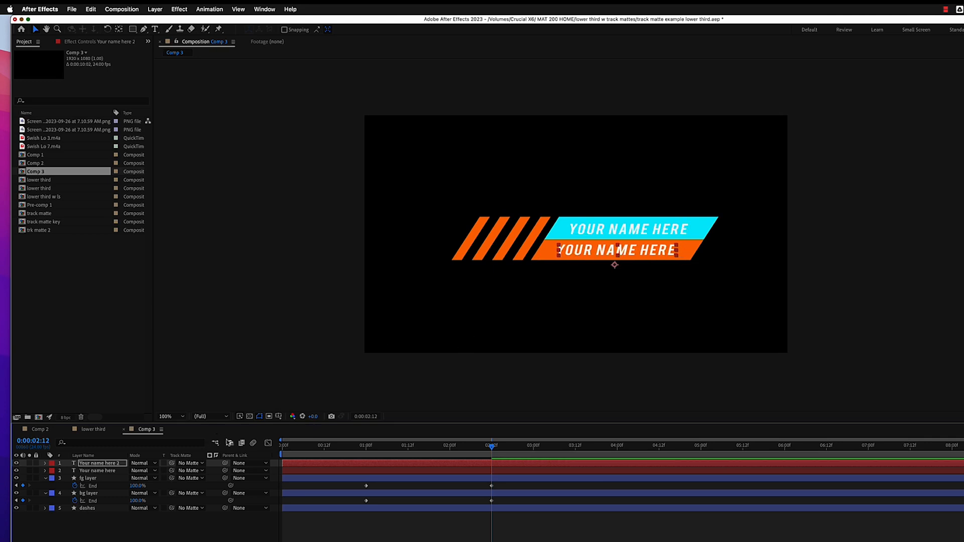
- Replace the duplicated text on the orange strip with "Motion graphic designer"
double_click(115, 464)
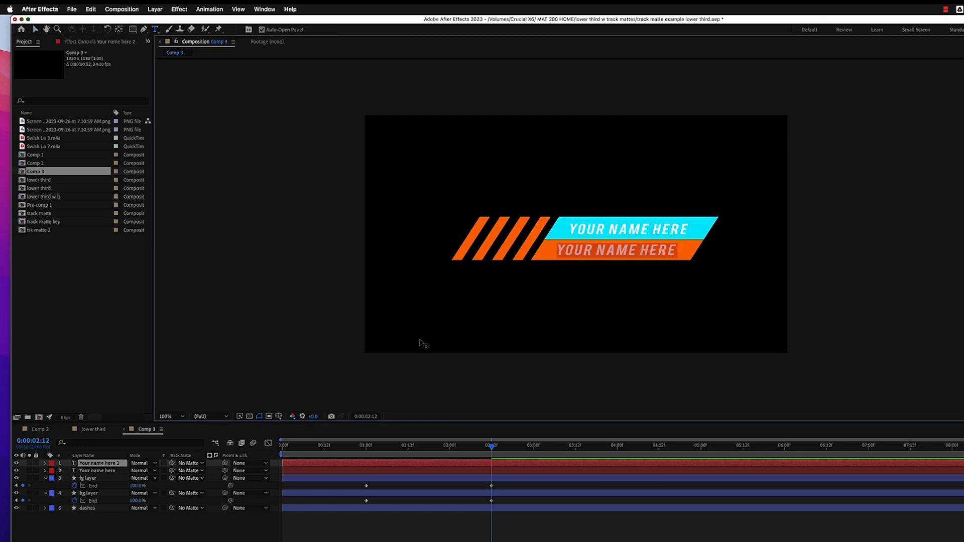
type("Motin graphic desig")
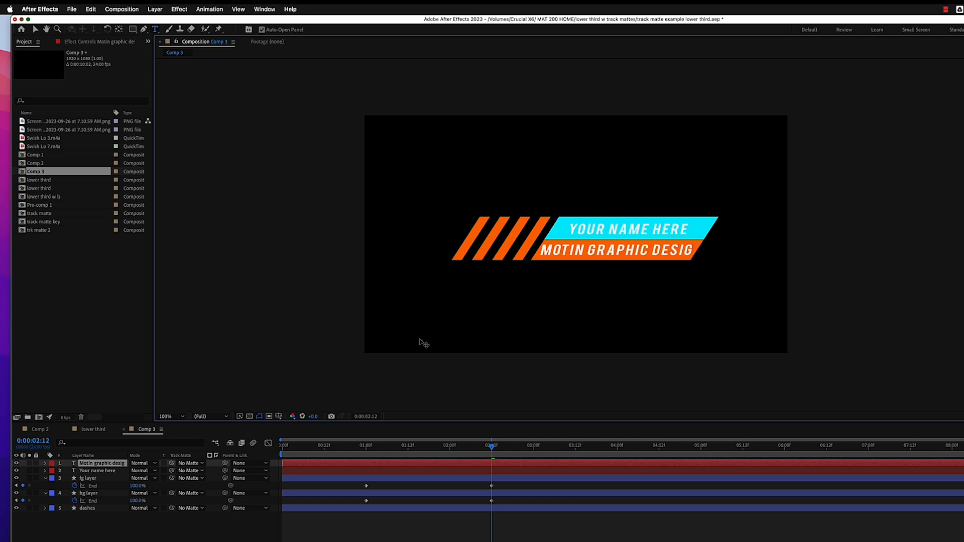
type("ner")
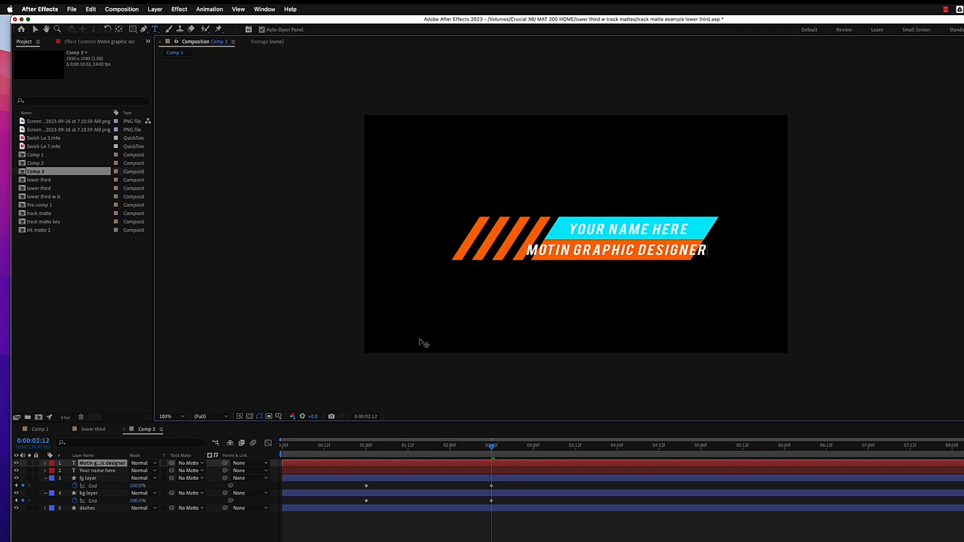
left_click(560, 256)
type("o")
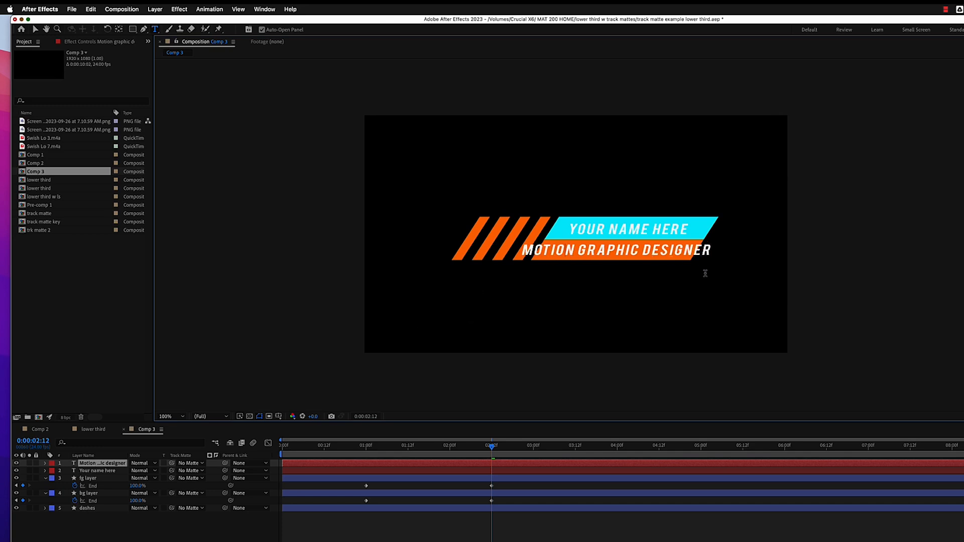
- Set the "Motion graphic designer" text's font size to 41 px and nudge the layer up 4 pixels
left_click(106, 469)
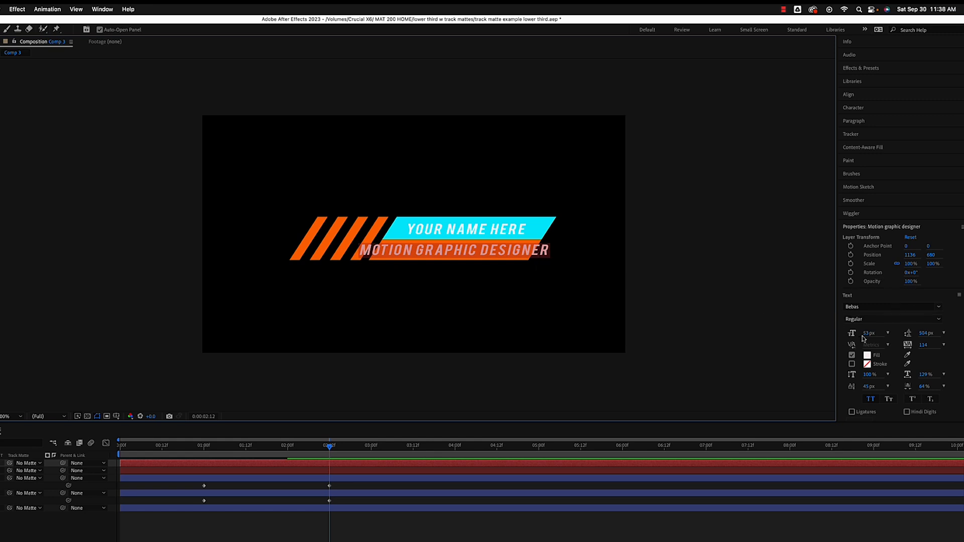
left_click_drag(869, 334, 858, 334)
left_click(743, 532)
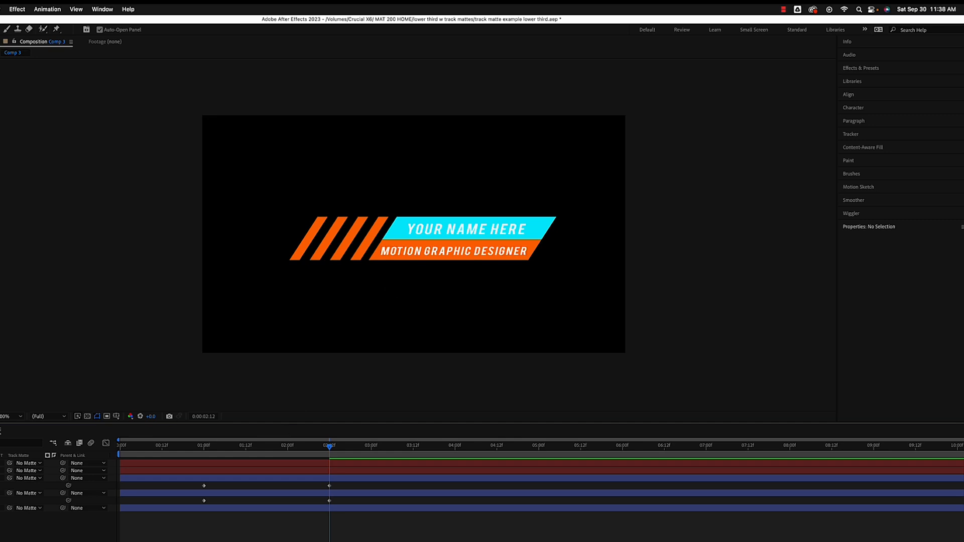
left_click(150, 463)
key("Up")
key("Up")
key("Up")
key("Up")
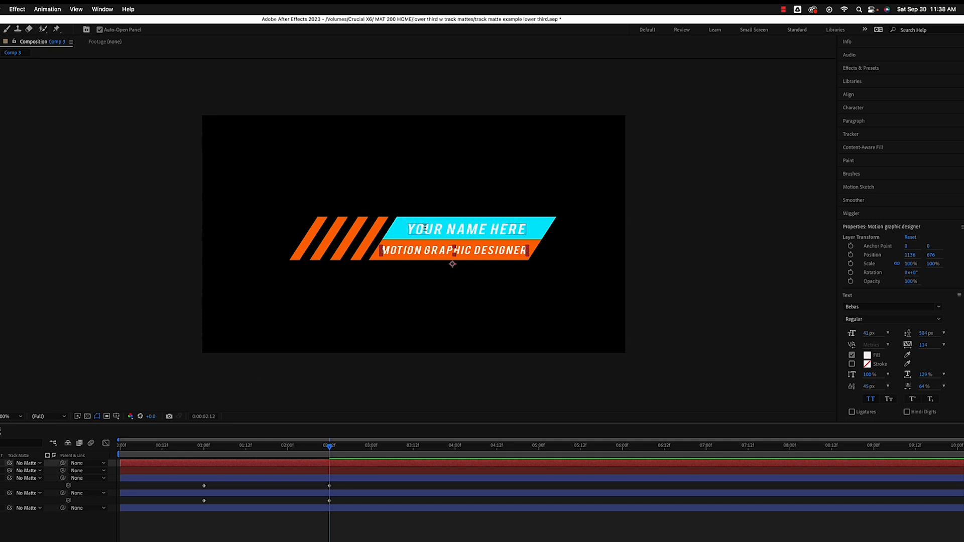
- Slightly enlarge the font size of the "YOUR NAME HERE" text so it fills more of the cyan strip, and deselect it
double_click(410, 236)
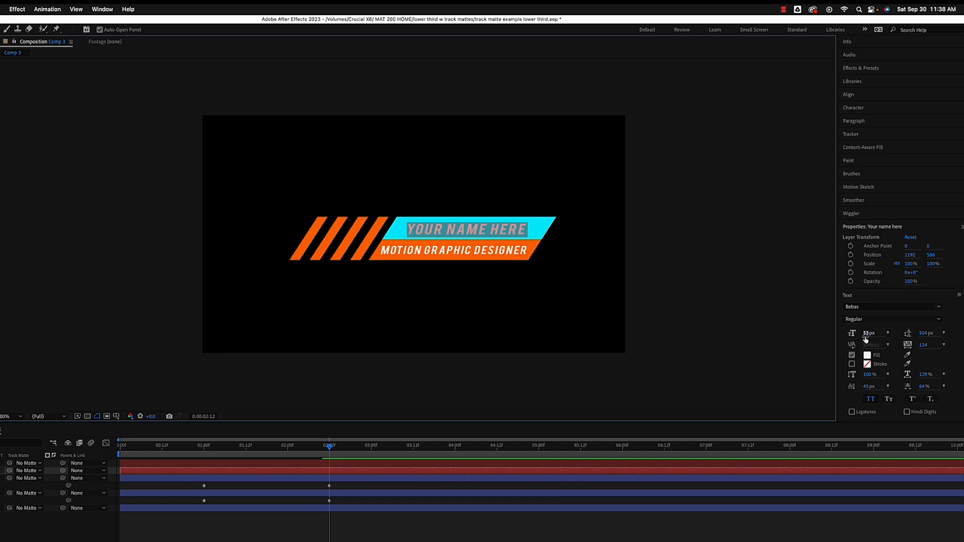
left_click_drag(865, 334, 869, 335)
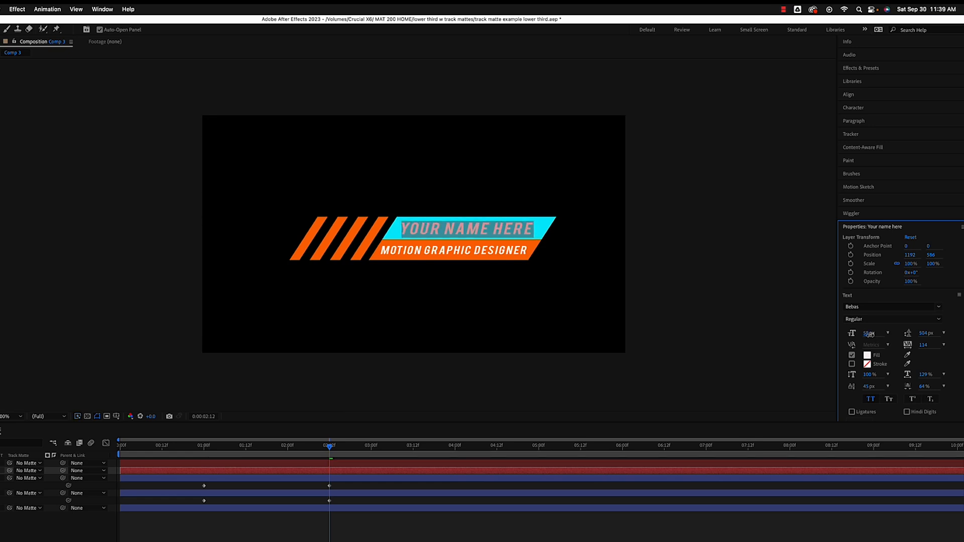
left_click(394, 398)
- Scrub the bar reveal between 0:00:01:03 and 0:00:02:12 and collapse the fg and bg layers' keyframed properties
left_click_drag(331, 447, 296, 454)
left_click_drag(314, 454, 215, 454)
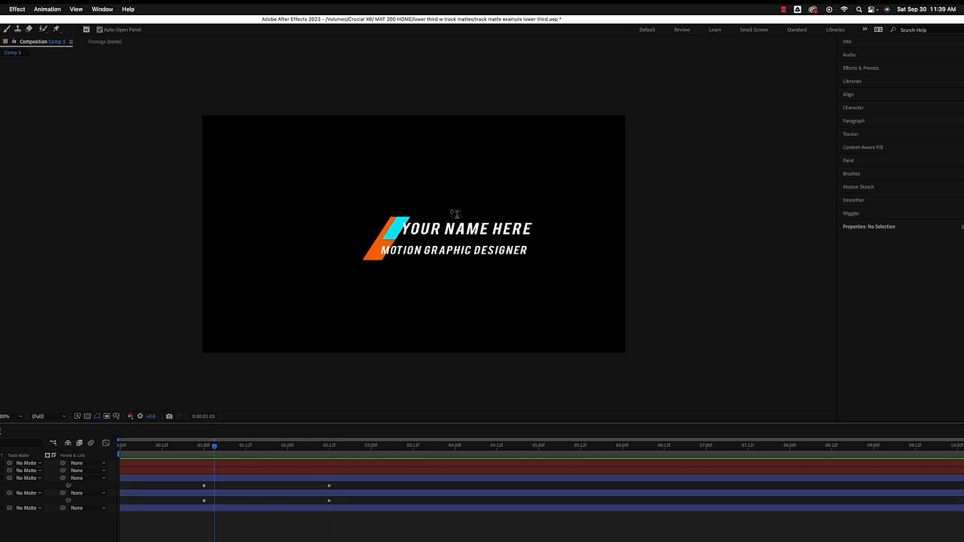
left_click_drag(215, 447, 329, 452)
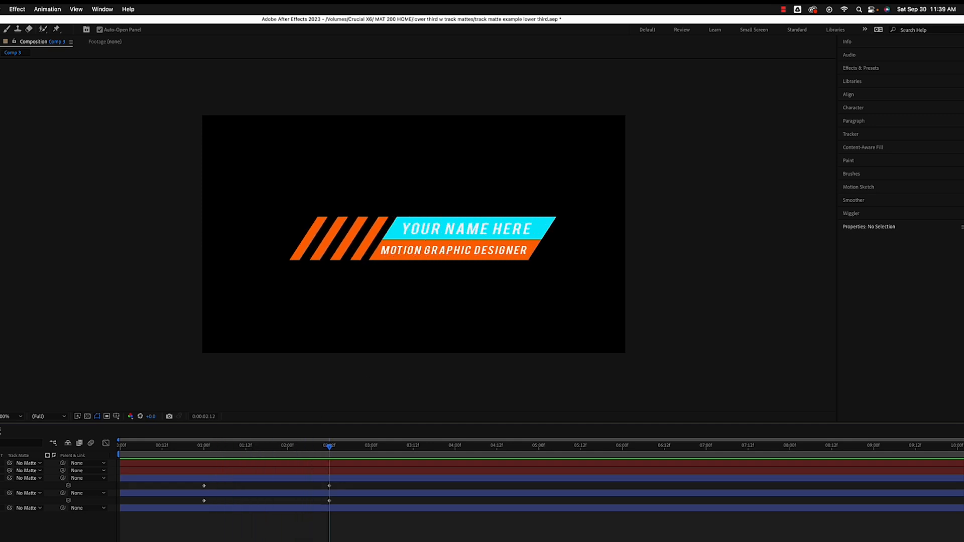
left_click(19, 472)
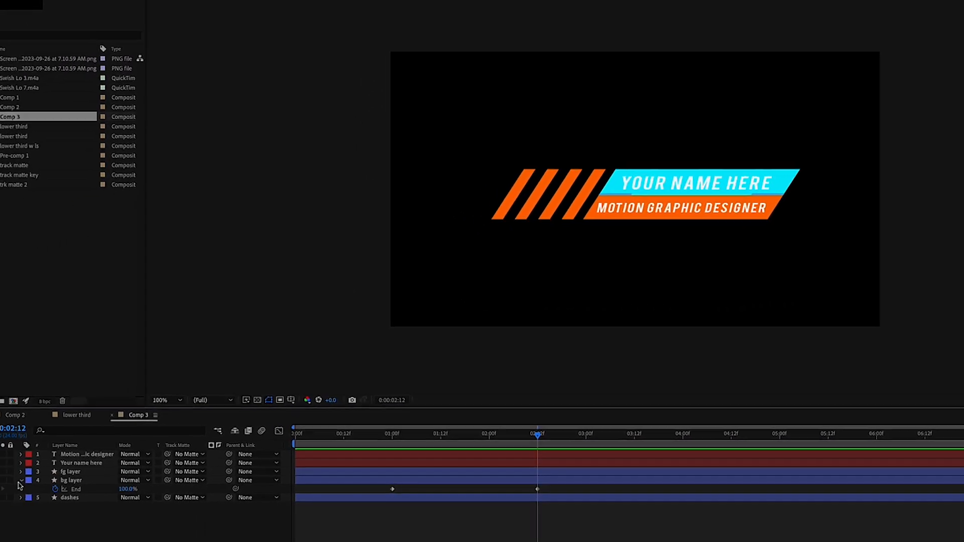
left_click(17, 481)
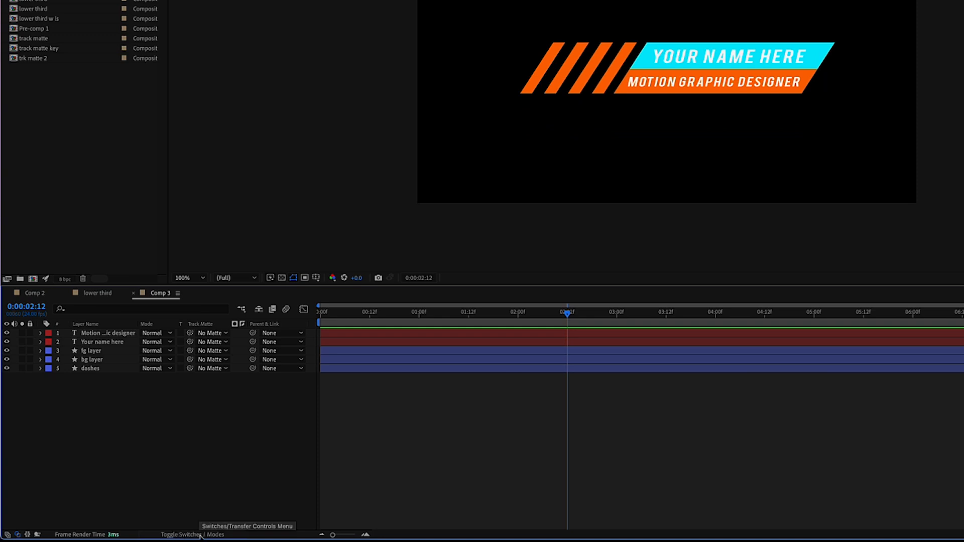
- Switch the timeline's layer columns back and forth between Switches and Modes
left_click(191, 536)
left_click(192, 535)
left_click(191, 535)
left_click(191, 535)
left_click(192, 535)
left_click(191, 535)
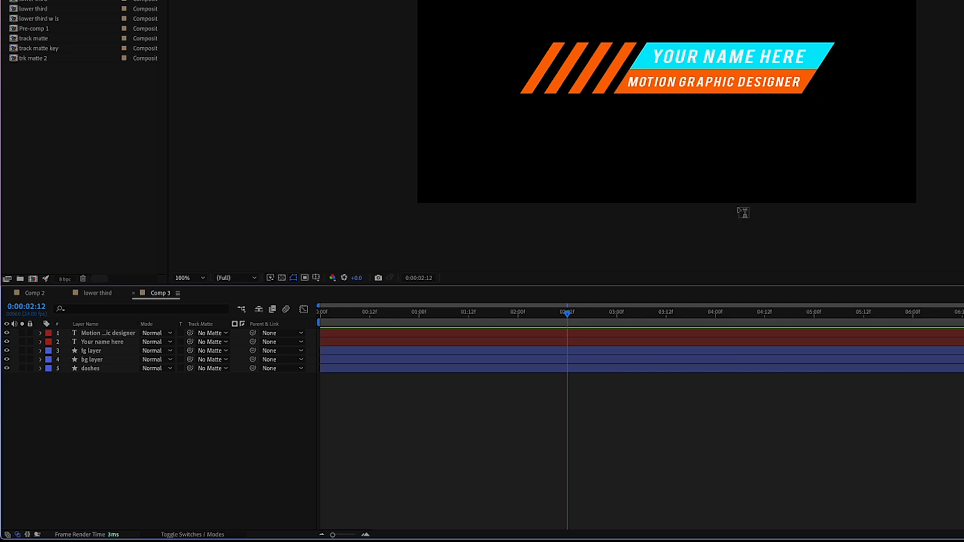
- At 0:00:02:17, duplicate the bg layer and move the copy above both text layers
left_click_drag(567, 314, 588, 328)
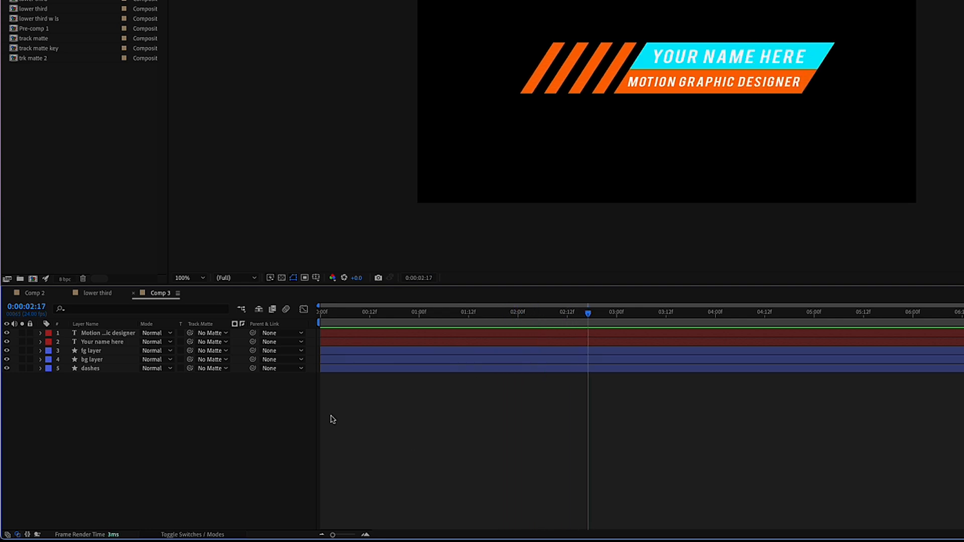
left_click(109, 361)
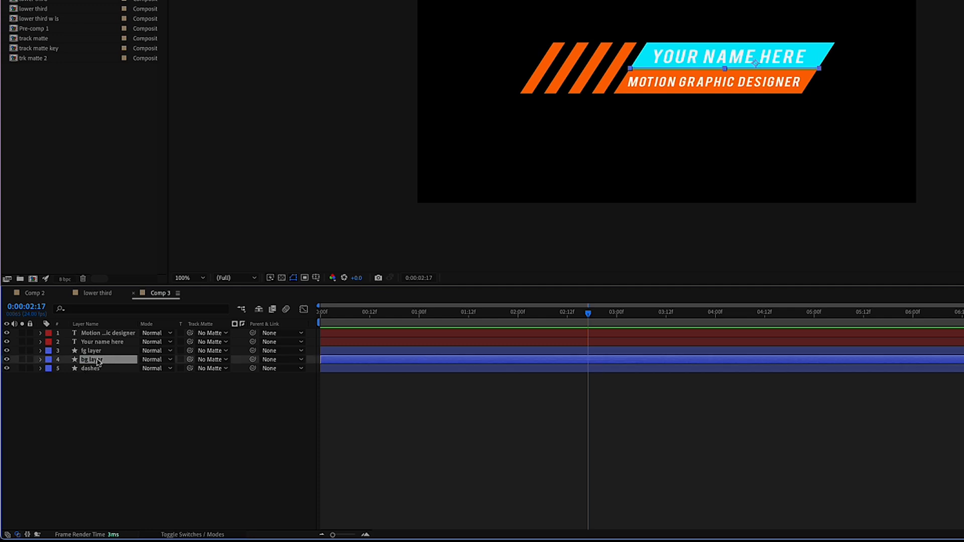
key("ctrl+d")
left_click_drag(100, 362, 104, 335)
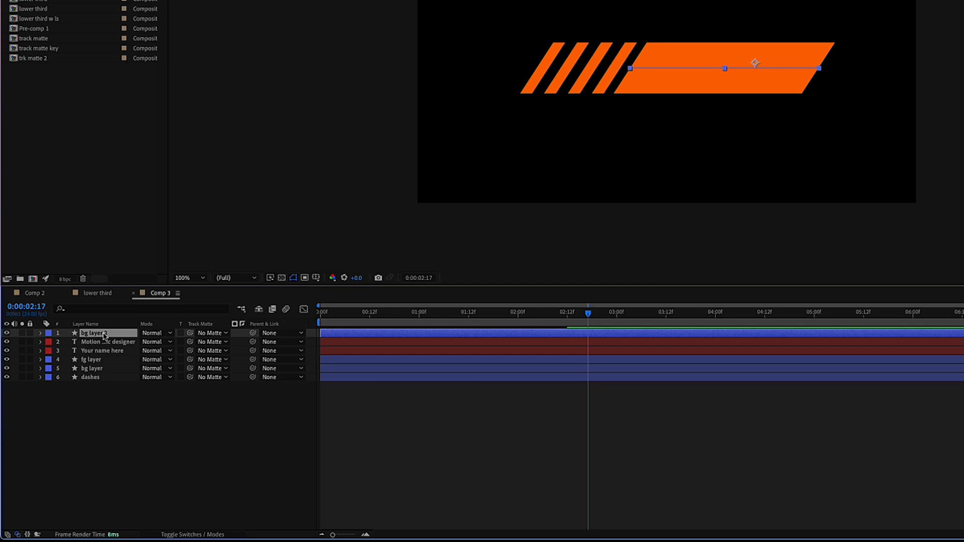
- Rename the duplicated bg layer above the text layers as "text matte"
key("Return")
type("tex")
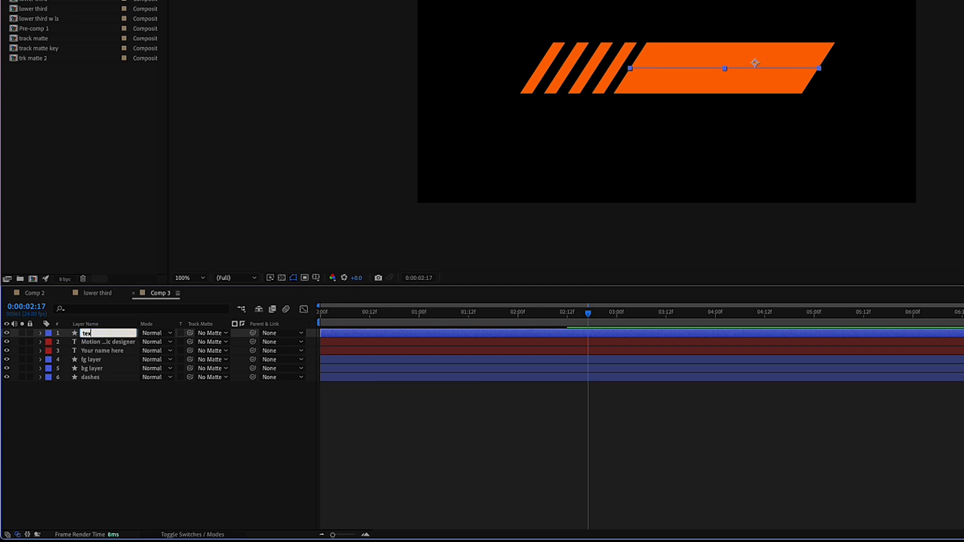
type("t matte")
key("Return")
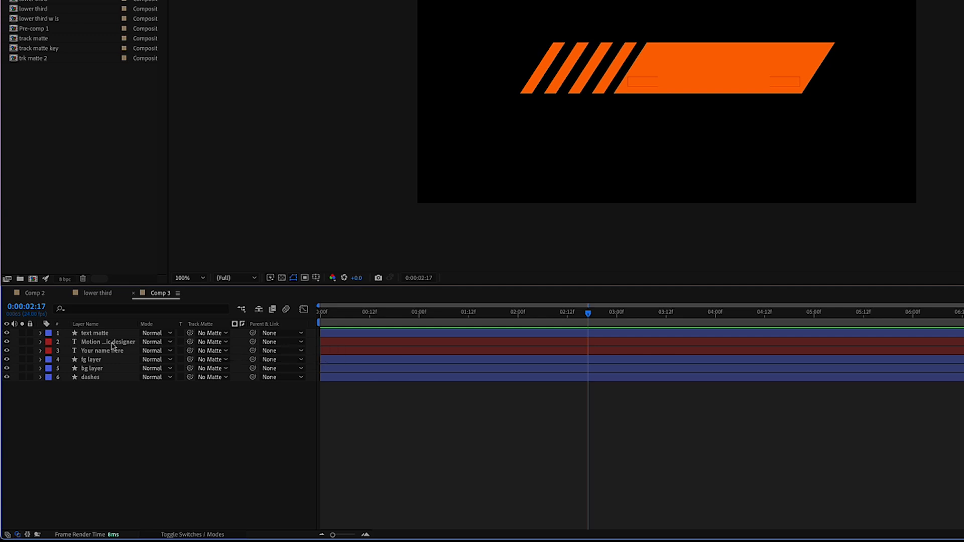
- Set the text matte layer as the track matte of the Motion Graphic Designer text and scrub the reveal to check it
left_click(82, 344)
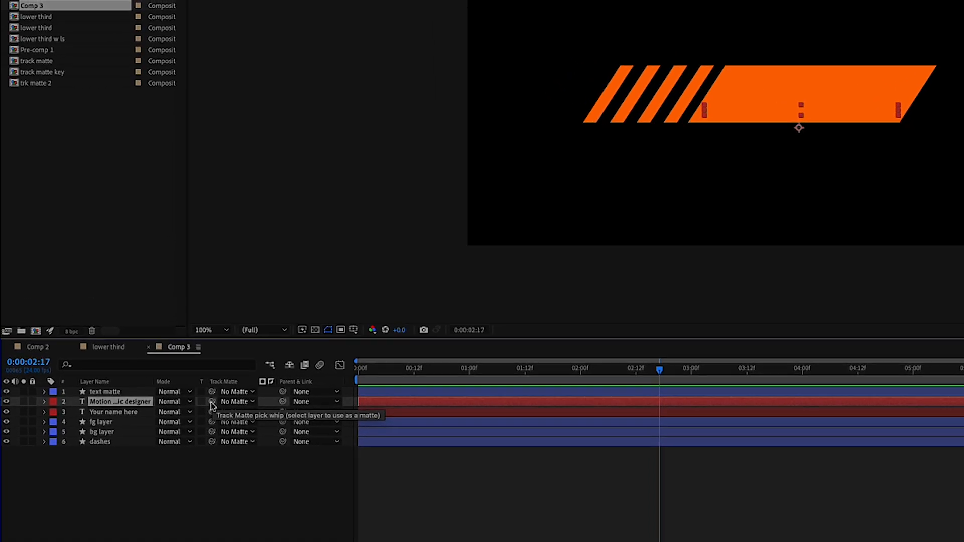
left_click_drag(220, 426, 154, 418)
left_click_drag(167, 472, 119, 468)
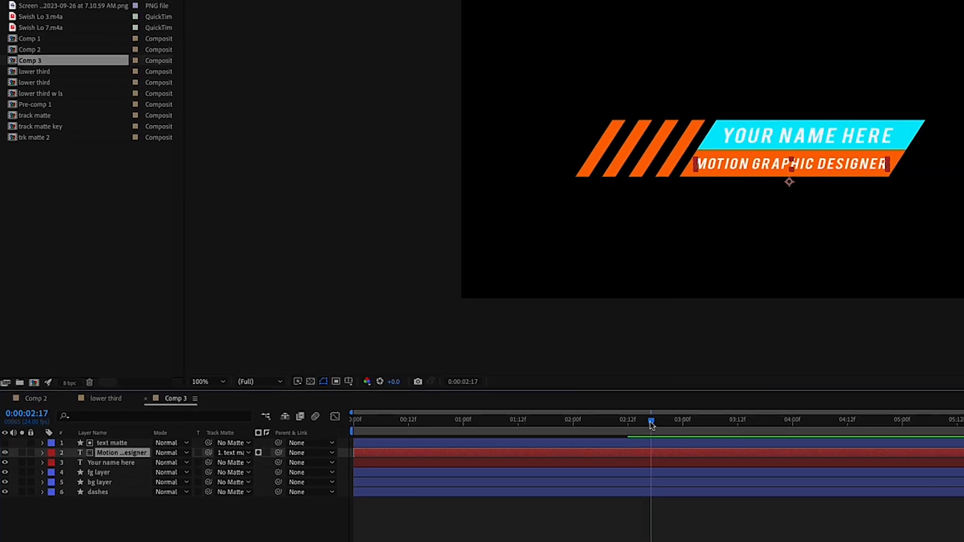
left_click_drag(610, 415, 535, 399)
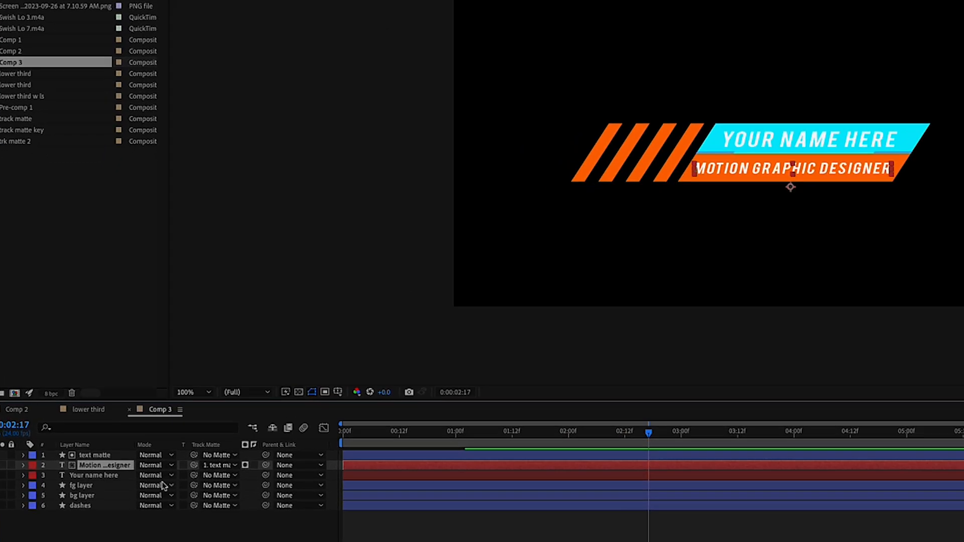
- Set the text matte layer as the track matte of the Your name here text and scrub through its reveal
left_click(101, 474)
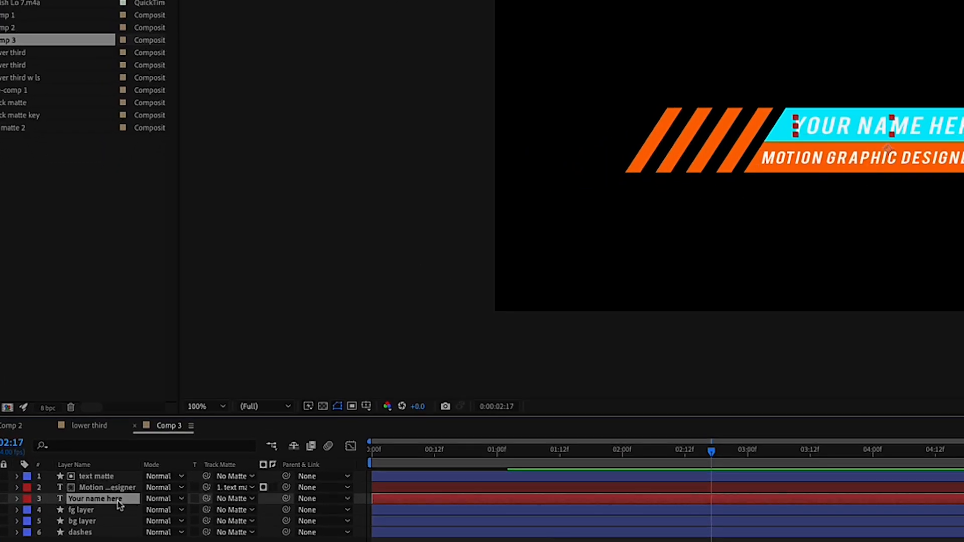
left_click_drag(206, 499, 106, 478)
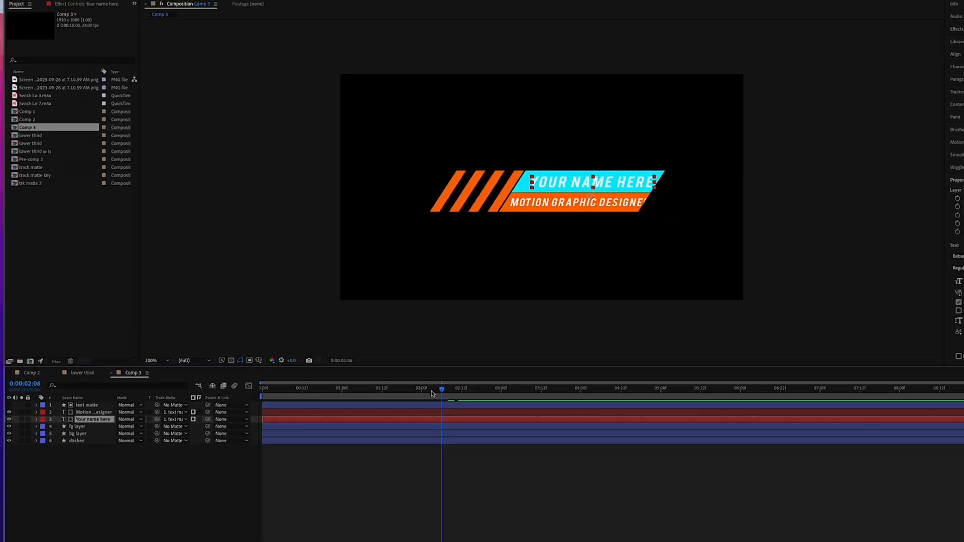
left_click_drag(432, 394, 451, 387)
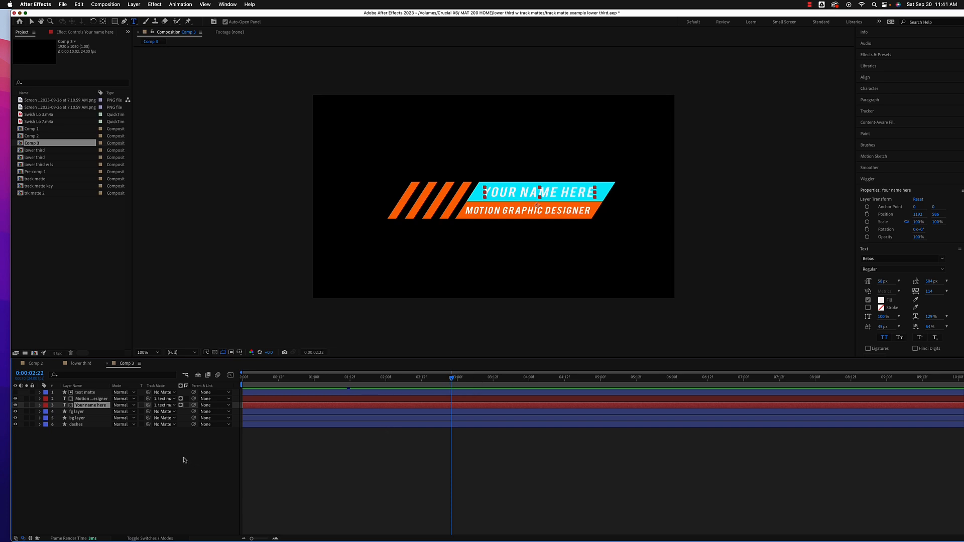
- Reveal the keyframes of all layers and apply Easy Ease to every End keyframe of the four shape layers
left_click(127, 457)
left_click_drag(126, 435, 102, 384)
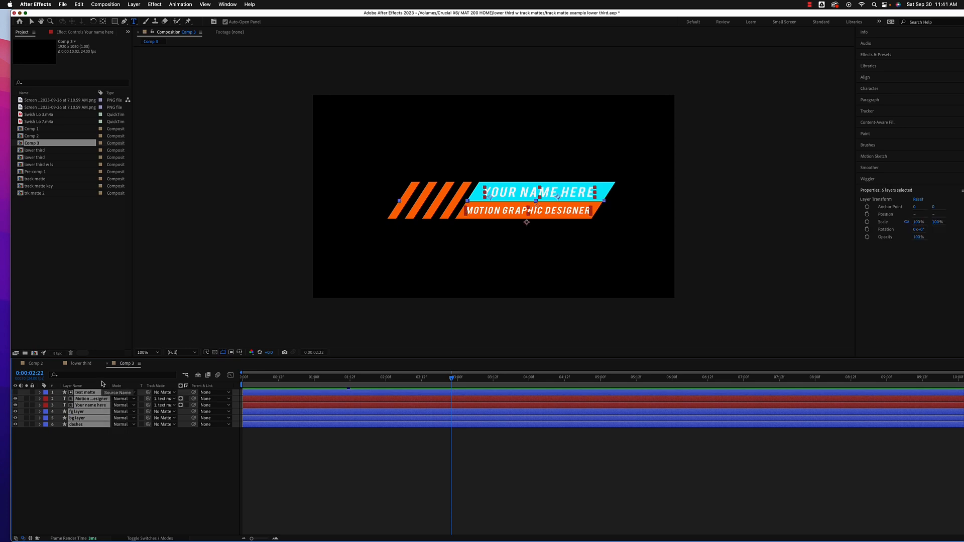
key("u")
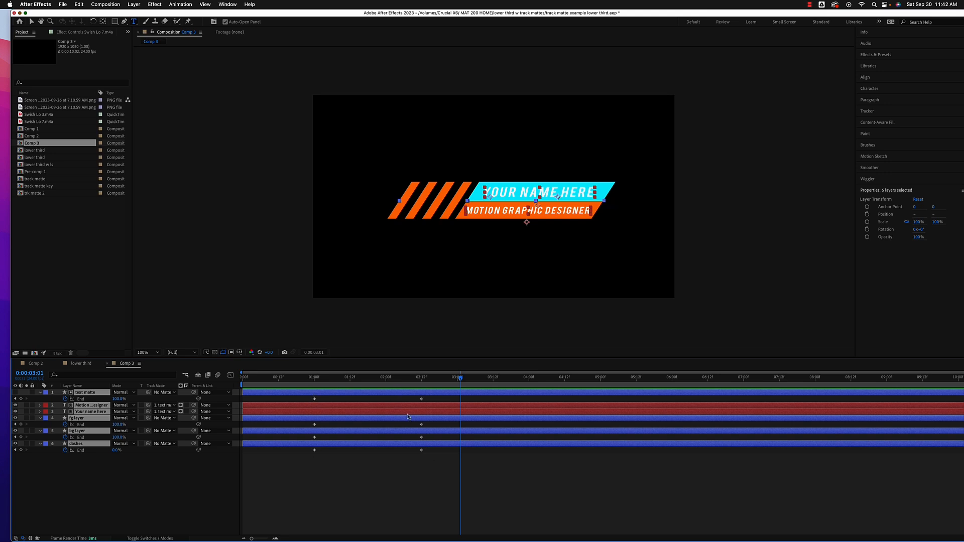
left_click(303, 401)
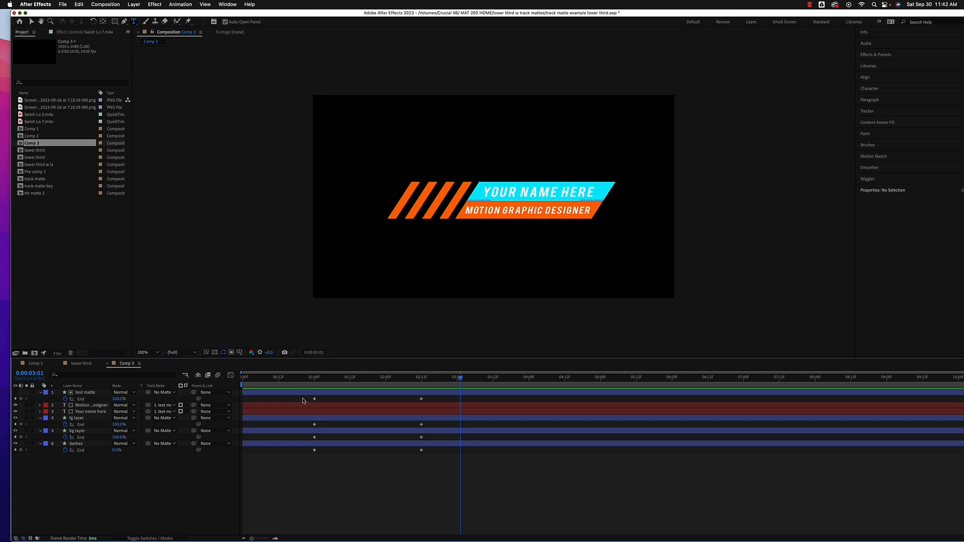
left_click_drag(304, 401, 432, 470)
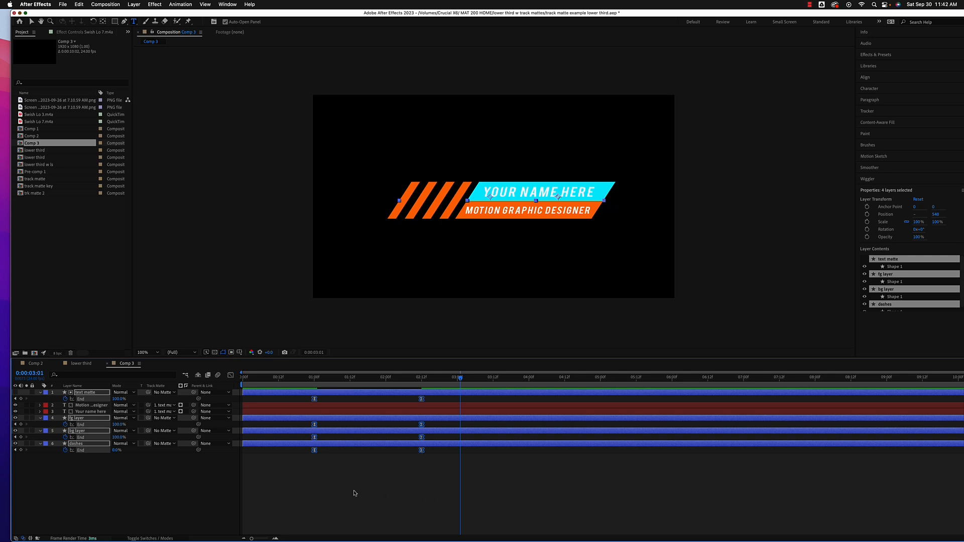
- Scrub back before the first keyframes and play the eased reveal from about 0:00:00:14
left_click_drag(431, 385, 281, 380)
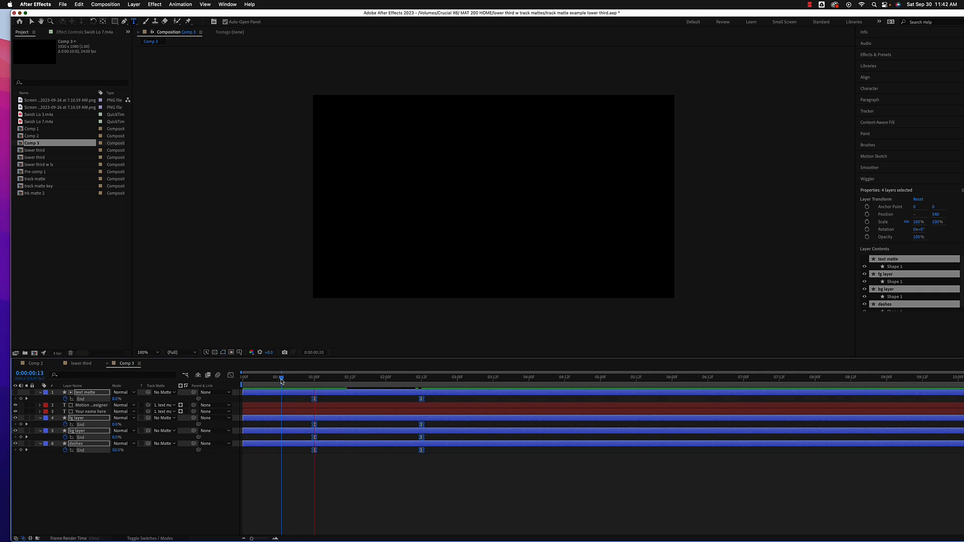
key("space")
left_click_drag(463, 380, 284, 384)
key("space")
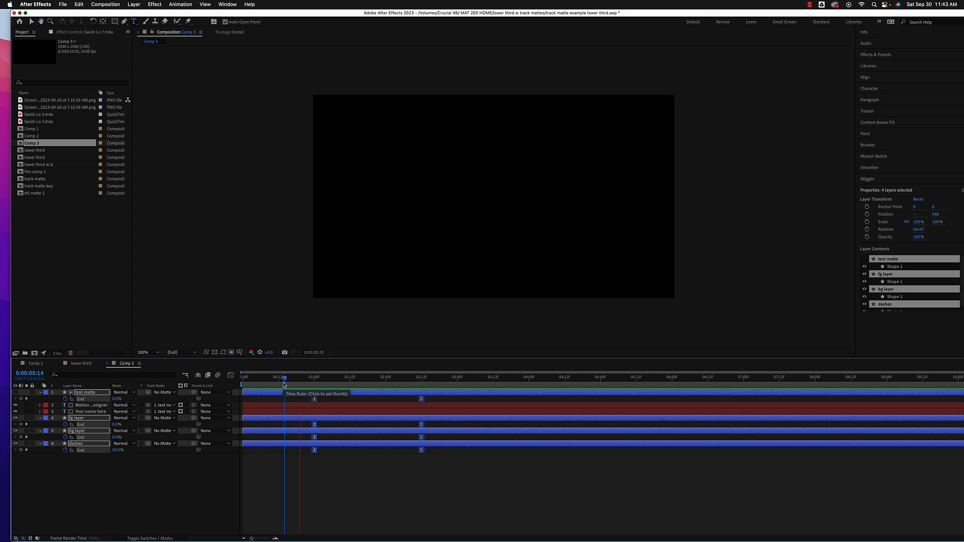
key("space")
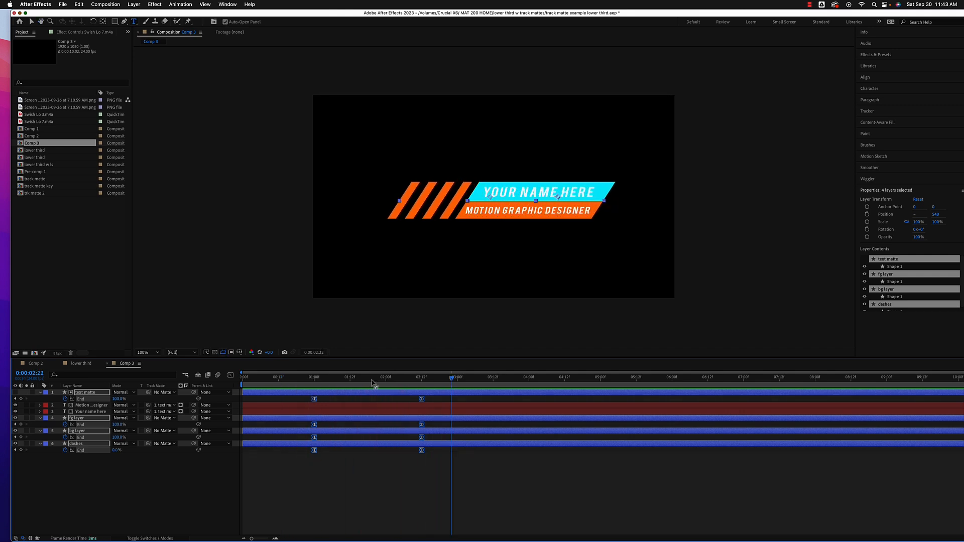
- In the Graph Editor, pull the selected End keyframes' influence handles to the middle for a steep central speed peak, and return to the layer view
left_click(231, 376)
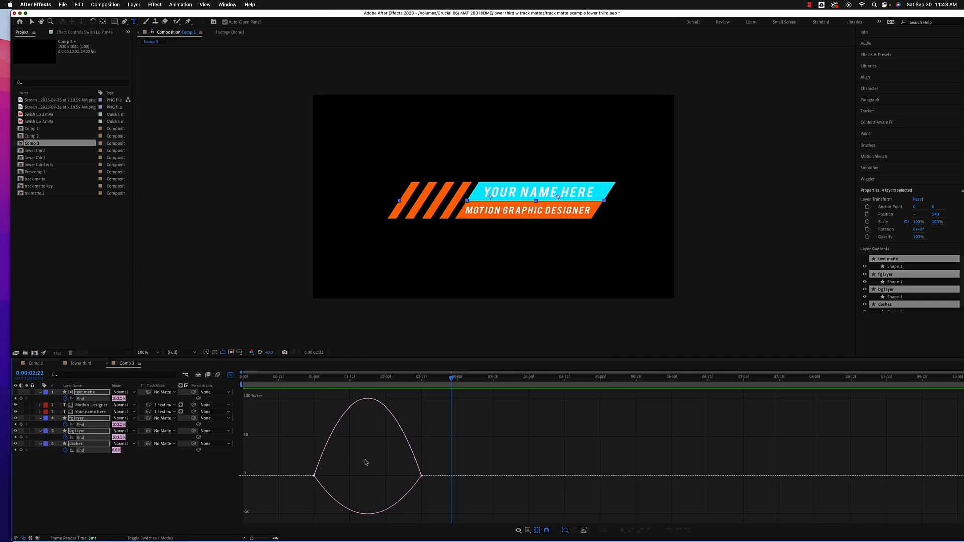
left_click_drag(300, 454, 437, 495)
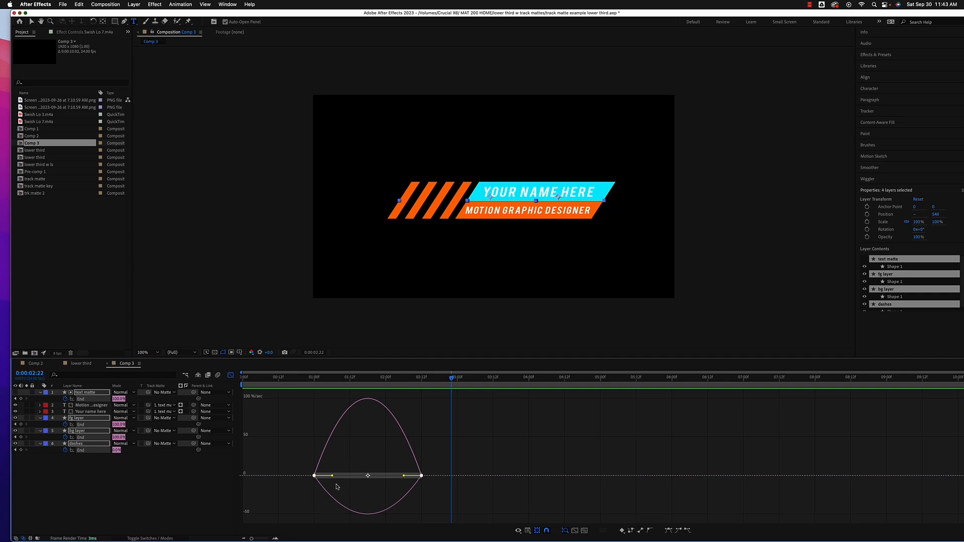
mouse_move(311, 477)
left_click_drag(332, 477, 374, 480)
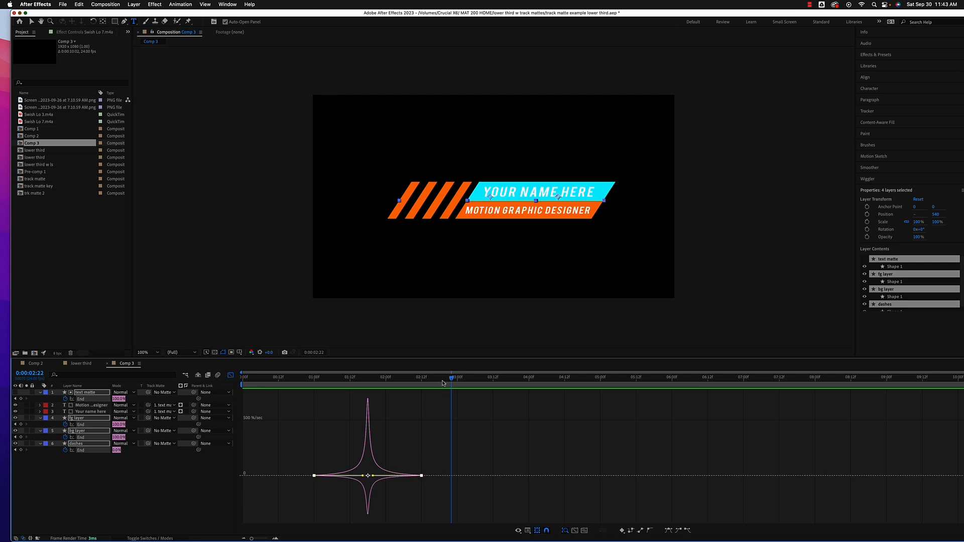
left_click_drag(424, 381, 311, 380)
left_click(230, 376)
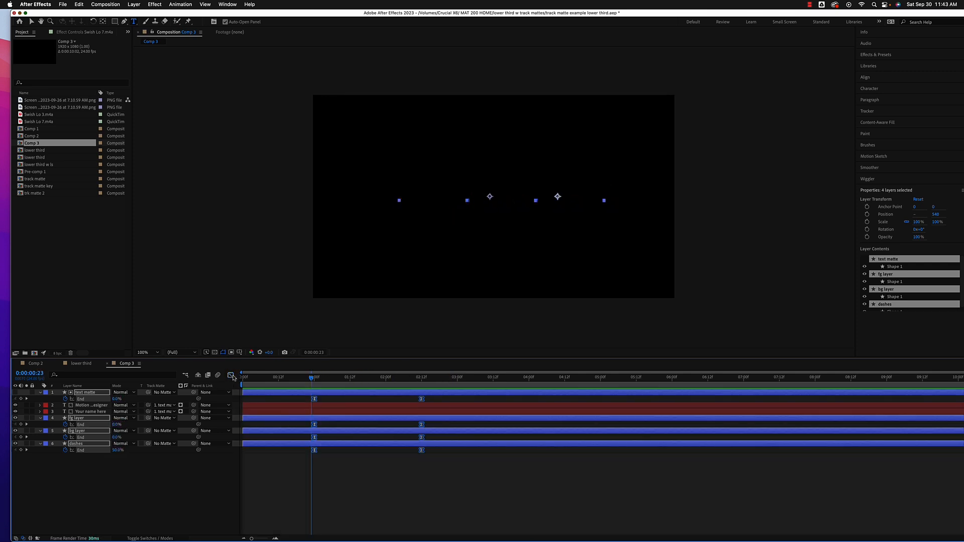
- Play the reveal from 0:00:00:17 to check the steeper speed curve
left_click(295, 379)
key("space")
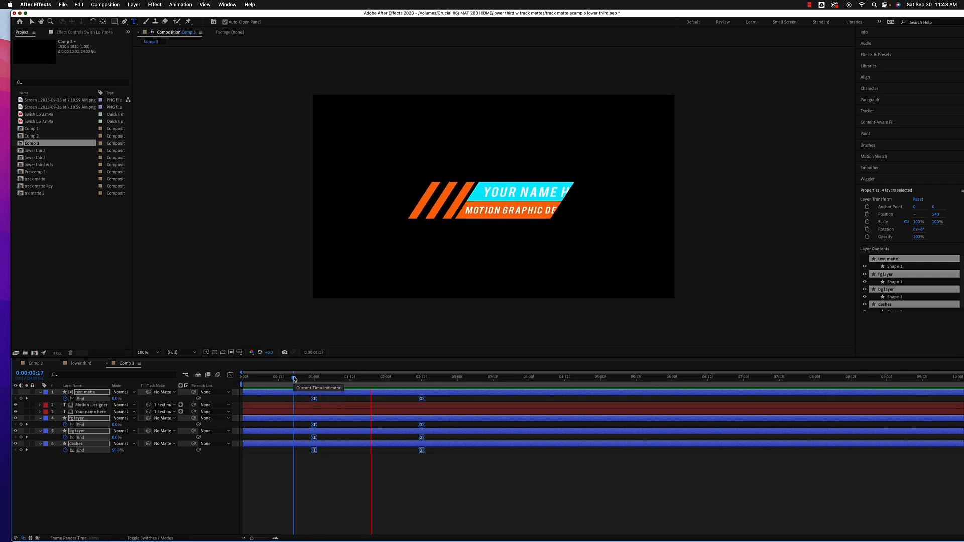
key("space")
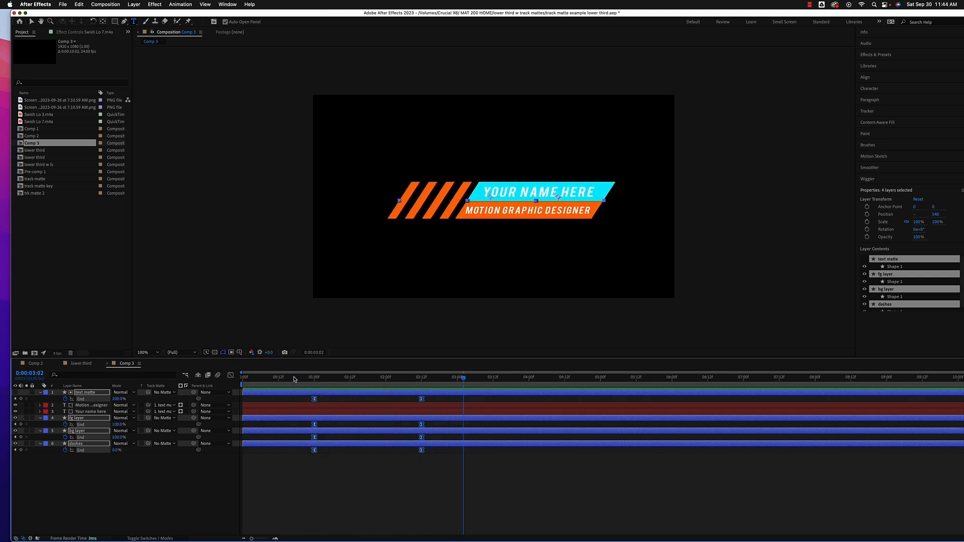
- At 0:00:02:12, pre-compose all six layers as "lower third", moving all attributes into the new composition
left_click(422, 382)
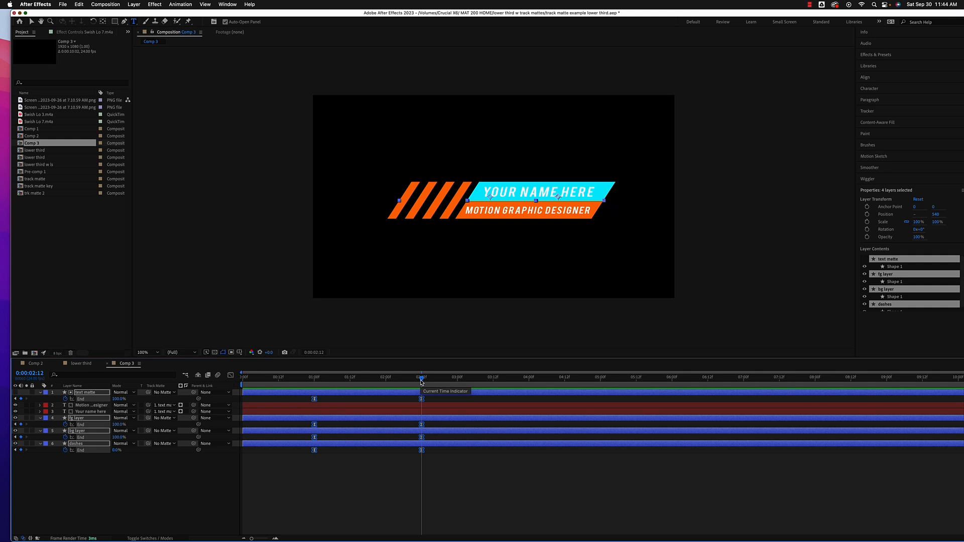
mouse_move(421, 380)
left_mouse_down()
mouse_move(308, 380)
mouse_move(421, 393)
left_mouse_up()
left_click_drag(100, 485, 86, 391)
left_click_drag(118, 491, 58, 387)
right_click(92, 445)
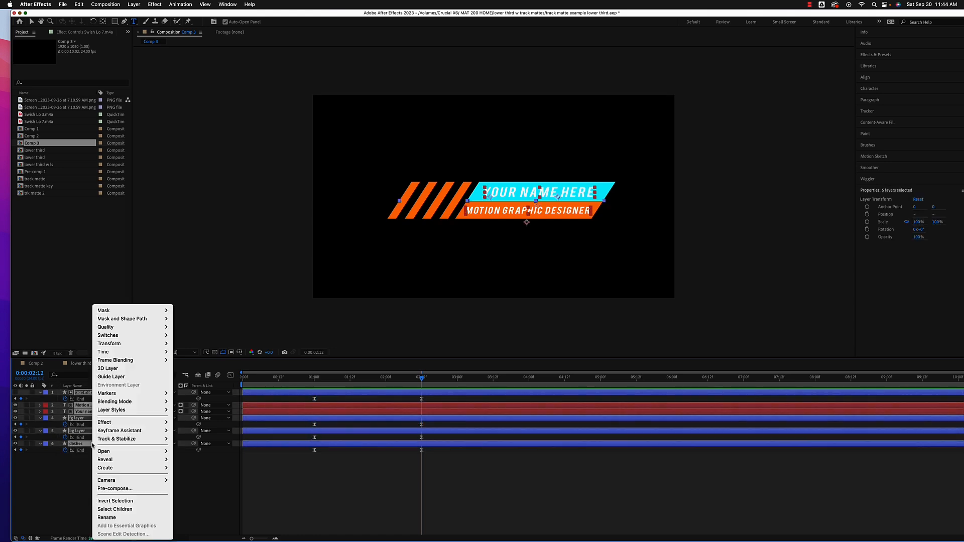
left_click(110, 489)
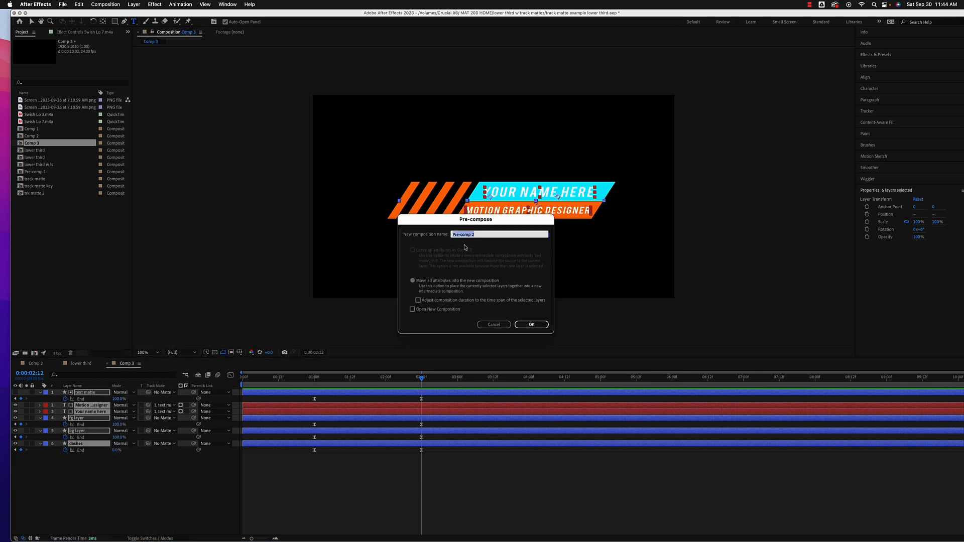
type("low")
left_click(531, 324)
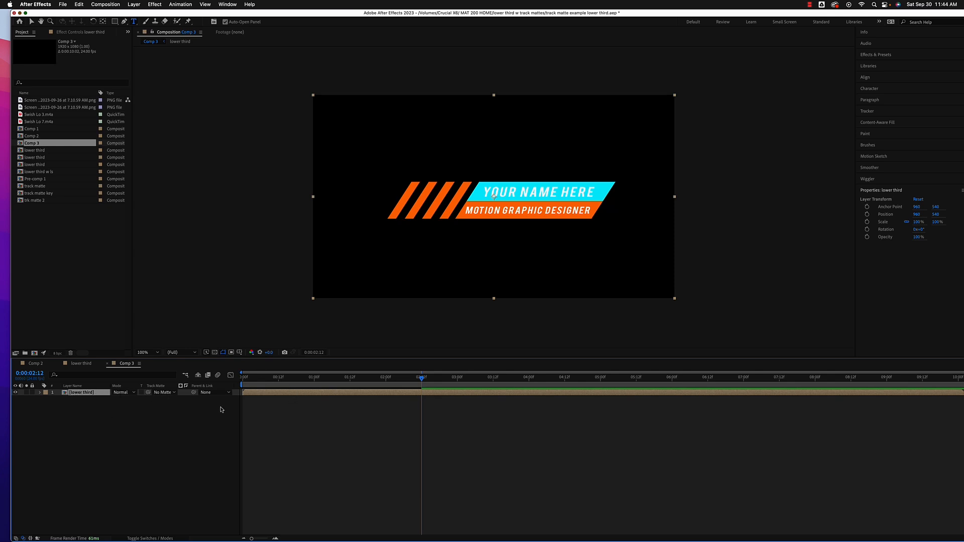
- View the earlier red-and-yellow lower third composition, collapse its fg shape layer's properties, and return to Comp 3
left_click(80, 364)
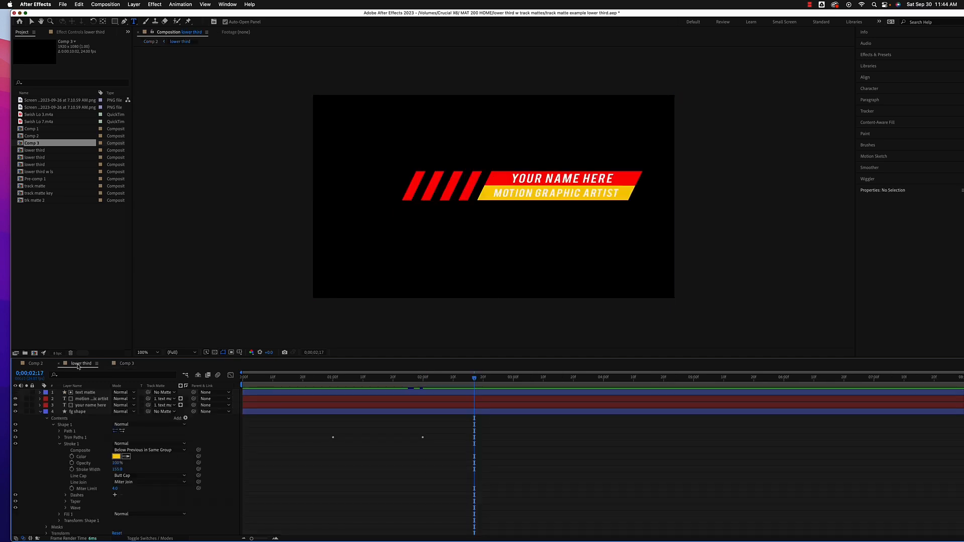
left_click(41, 412)
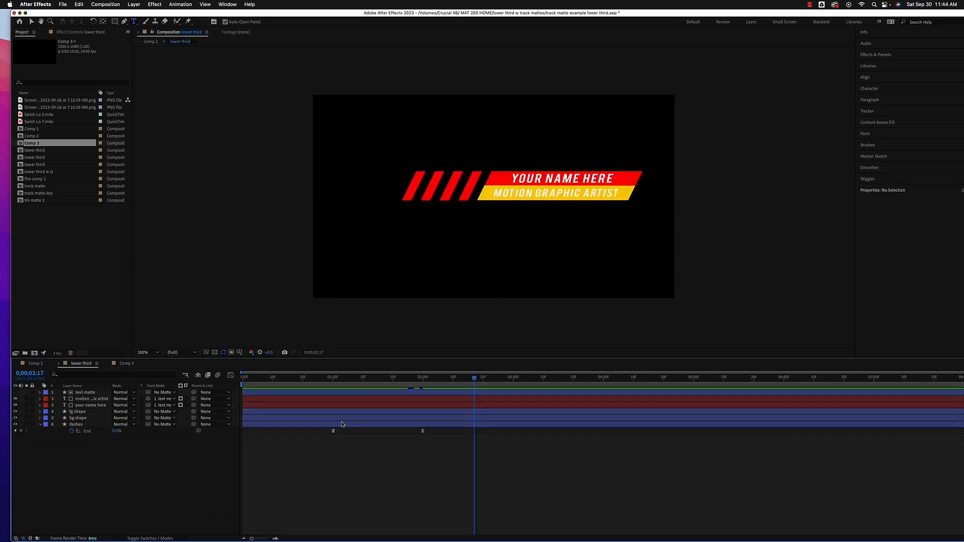
left_click(126, 364)
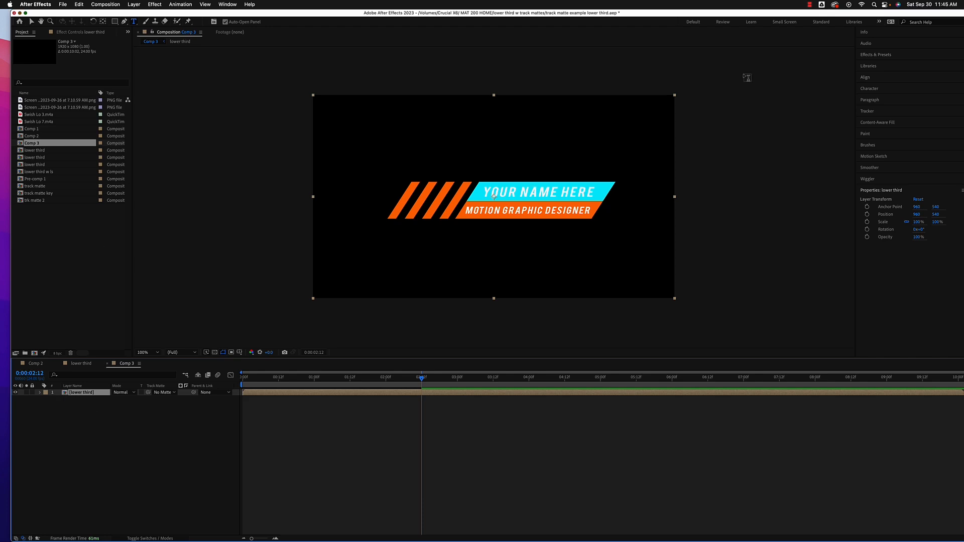
- Search the effects for "cc light" and apply CC Light Sweep to the lower third pre-comp layer
left_click_drag(857, 13, 838, 17)
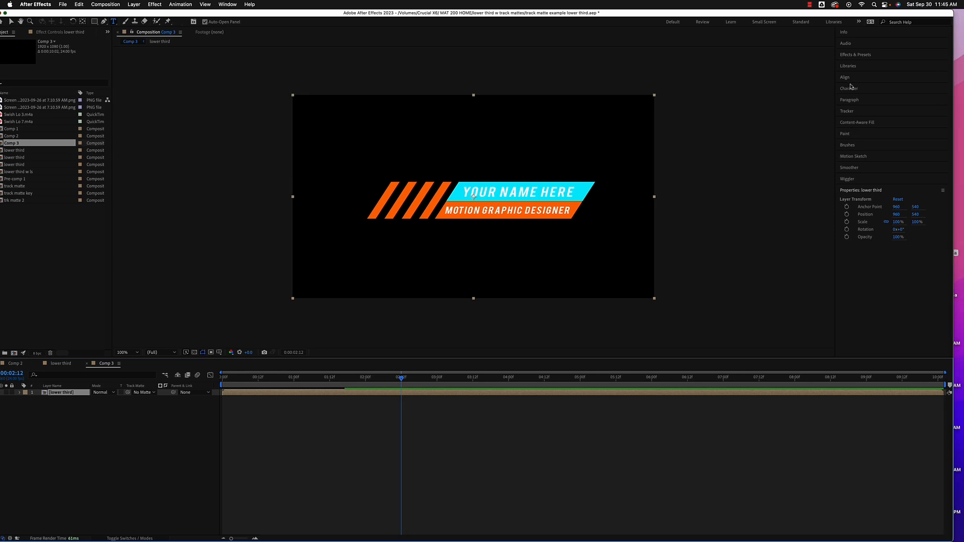
left_click(851, 55)
left_click(858, 65)
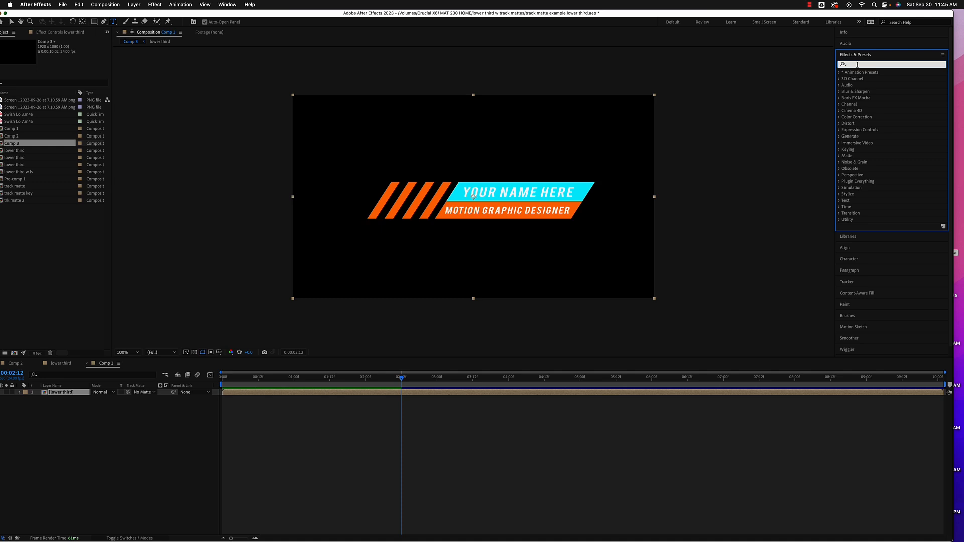
type("cc")
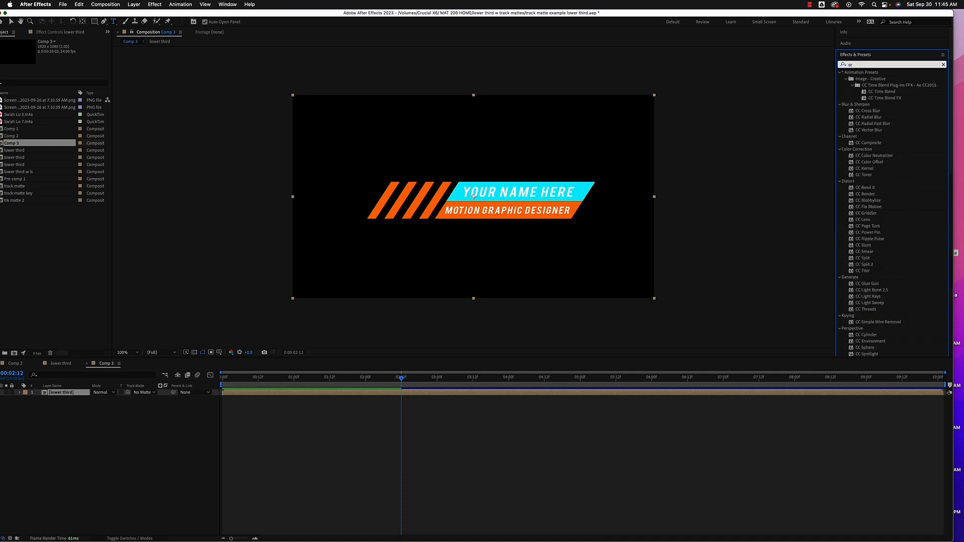
type(" light")
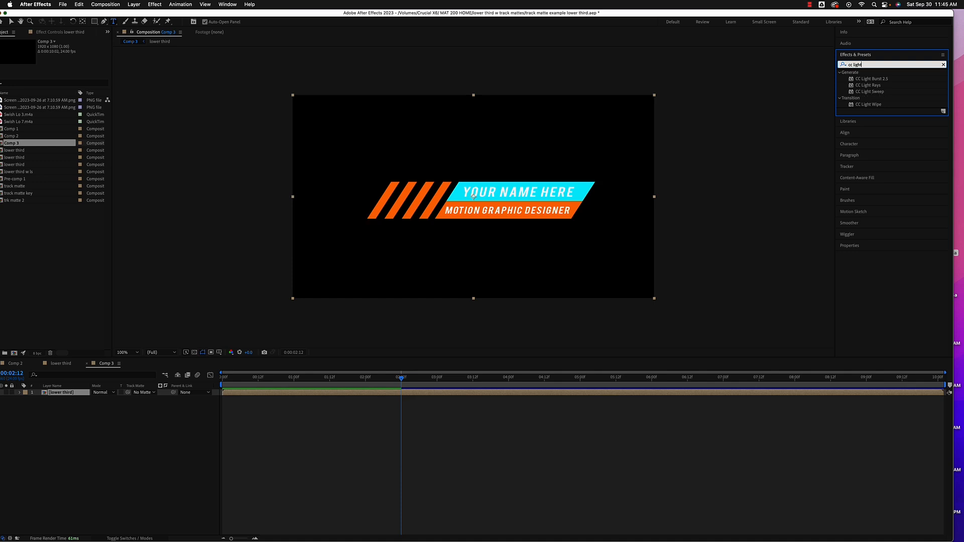
left_click_drag(852, 93, 75, 393)
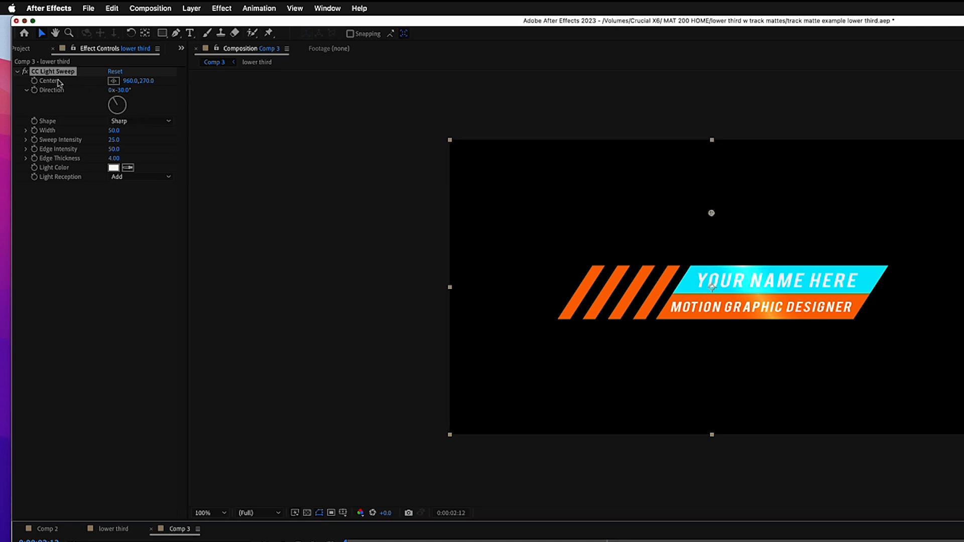
- Try shifting the light sweep's Center horizontally and vertically, ending at 955, 354
left_click_drag(131, 86, 71, 80)
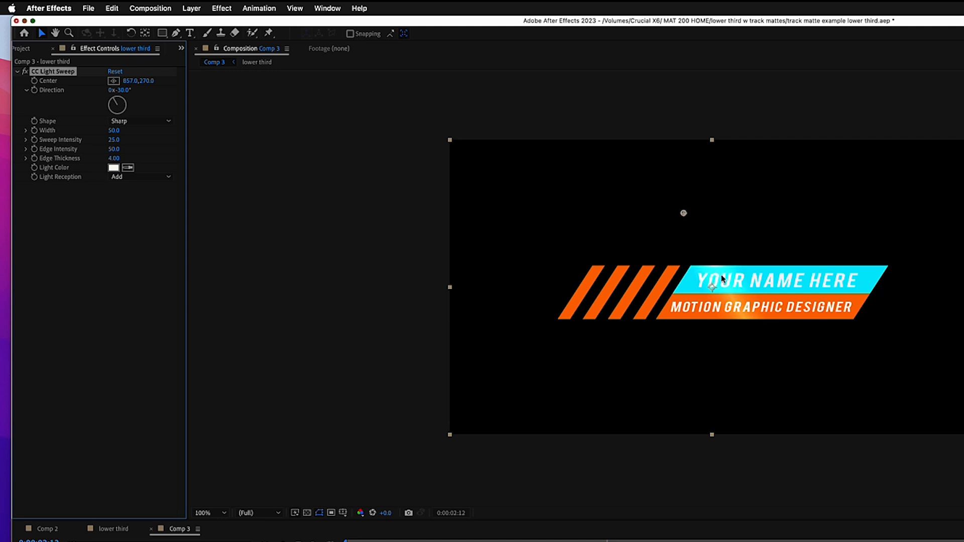
left_click_drag(129, 81, 197, 98)
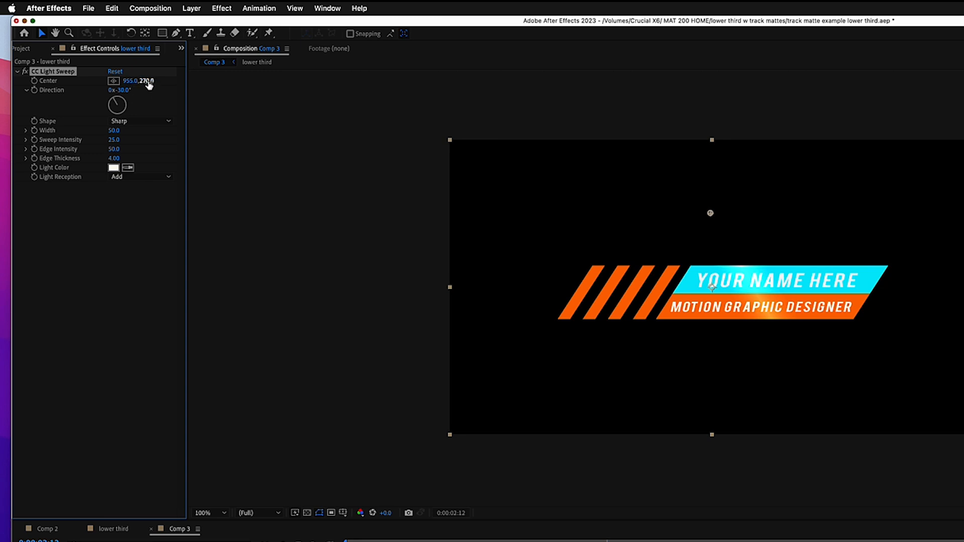
left_click_drag(147, 81, 188, 87)
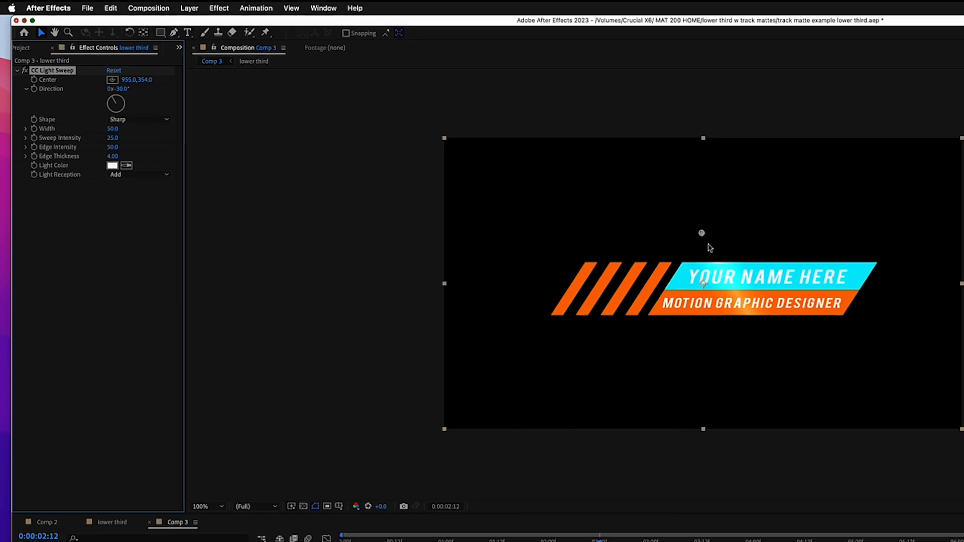
- Keyframe the light sweep's Center from 511, 448 at 0:00:01:00 to 1613, 446 at 0:00:02:12, crossing the whole lower third
left_click_drag(710, 236, 520, 231)
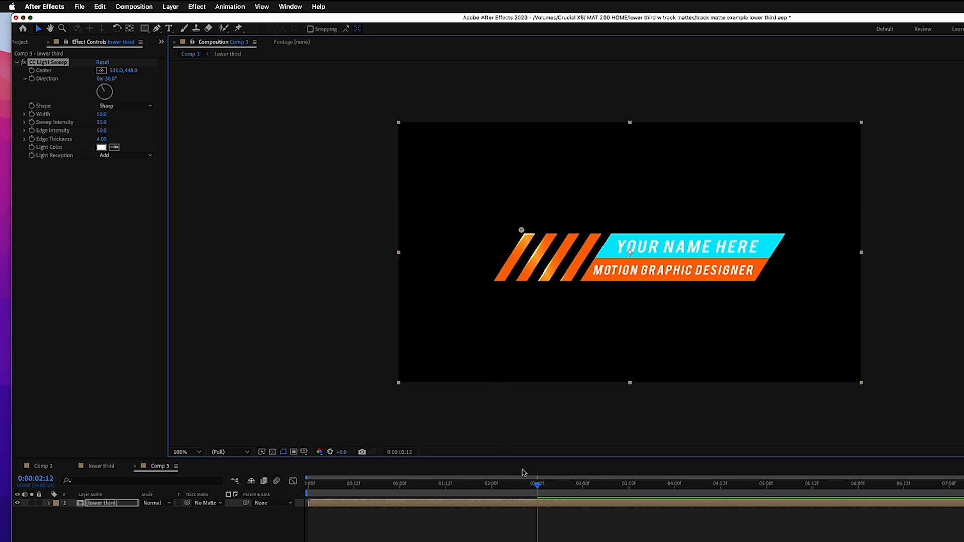
left_click_drag(543, 494, 417, 510)
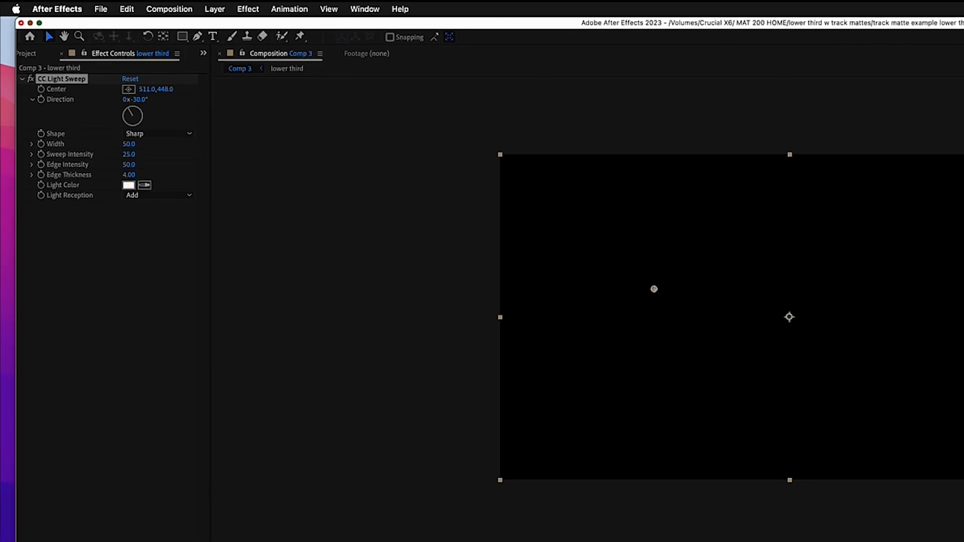
left_click(43, 93)
left_click_drag(543, 527, 694, 504)
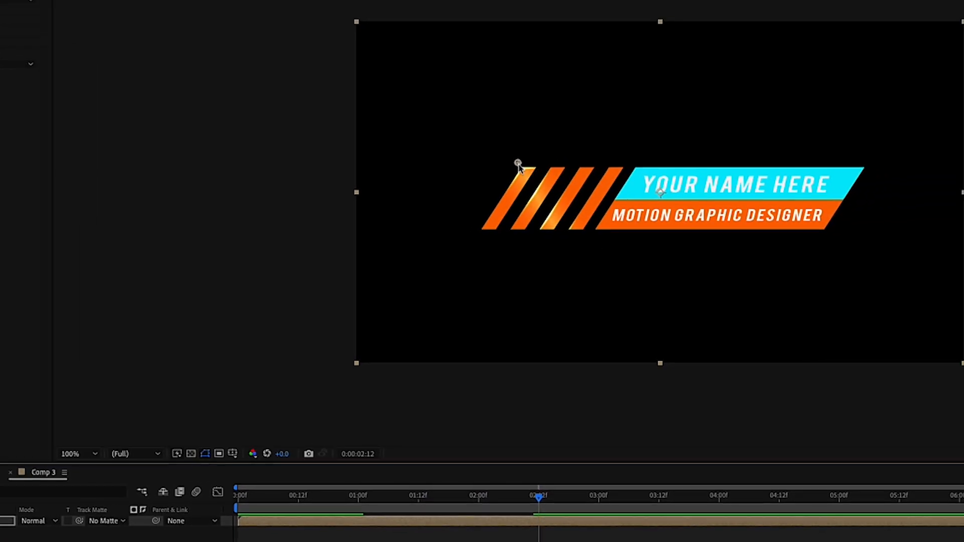
left_click_drag(519, 164, 867, 162)
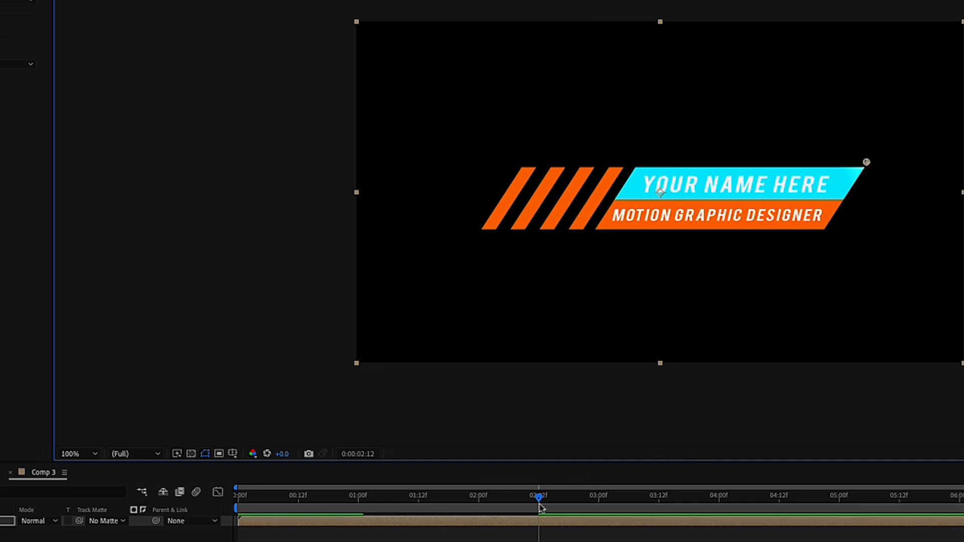
- With the sweep in view at about 0:00:02:01, set its Direction to 37°, Width to 63 and Sweep Intensity to 49
left_click_drag(538, 498, 483, 502)
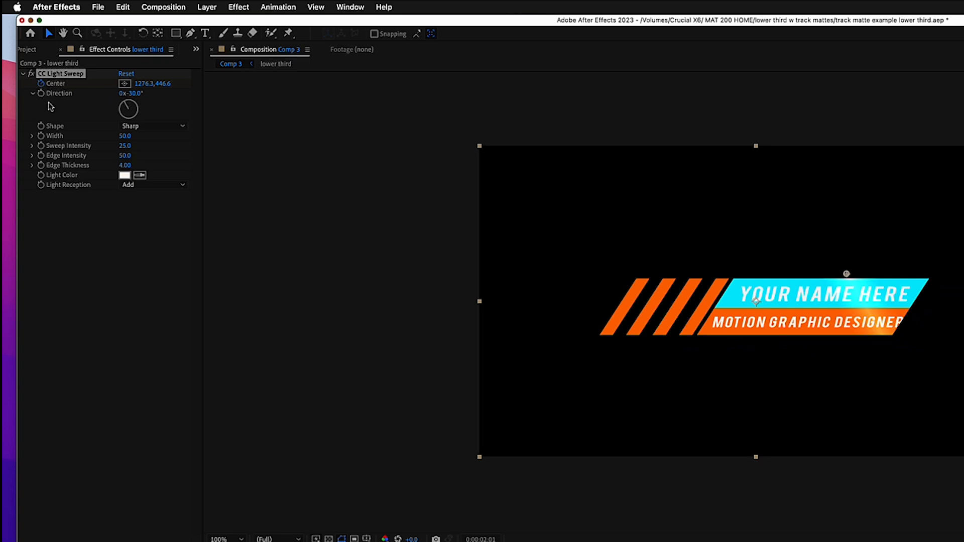
left_click_drag(126, 107, 134, 107)
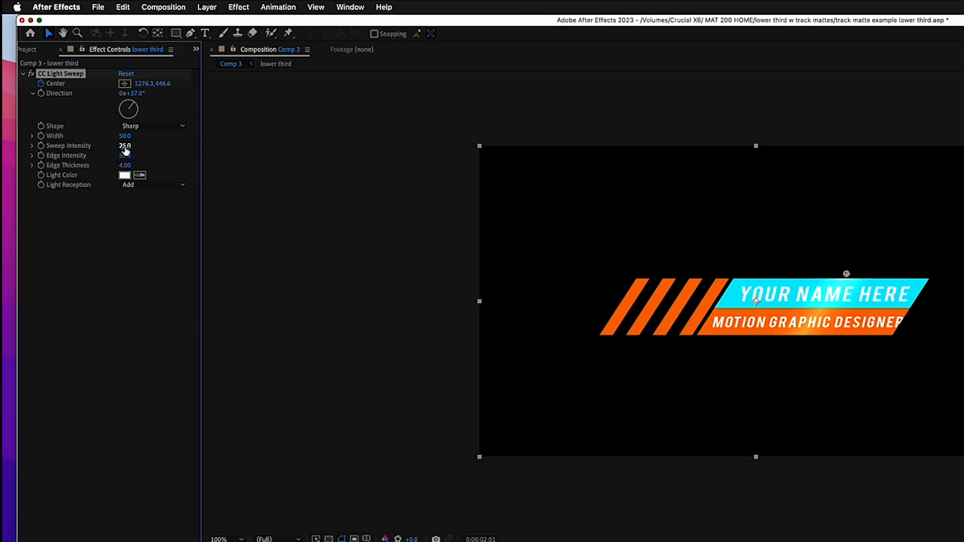
mouse_move(125, 147)
left_mouse_down()
mouse_move(140, 149)
mouse_move(134, 138)
left_mouse_up()
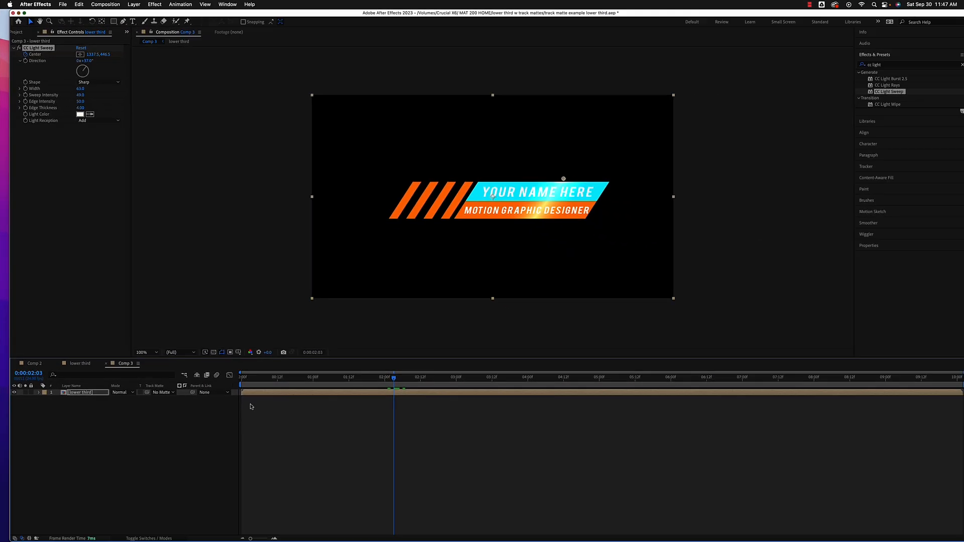
- Reveal the lower third layer's keyframes and play the light sweep from 0:00:00:19
key("u")
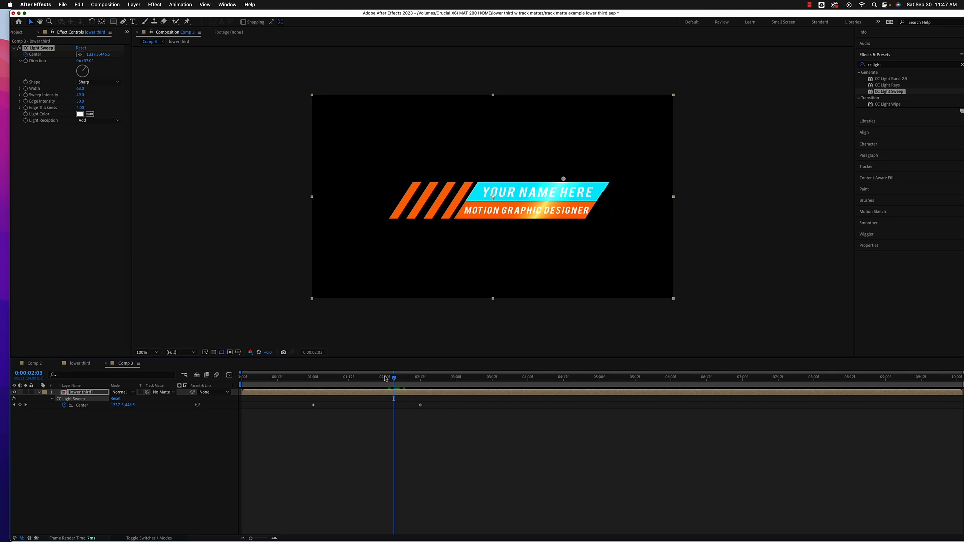
left_click(298, 382)
key("space")
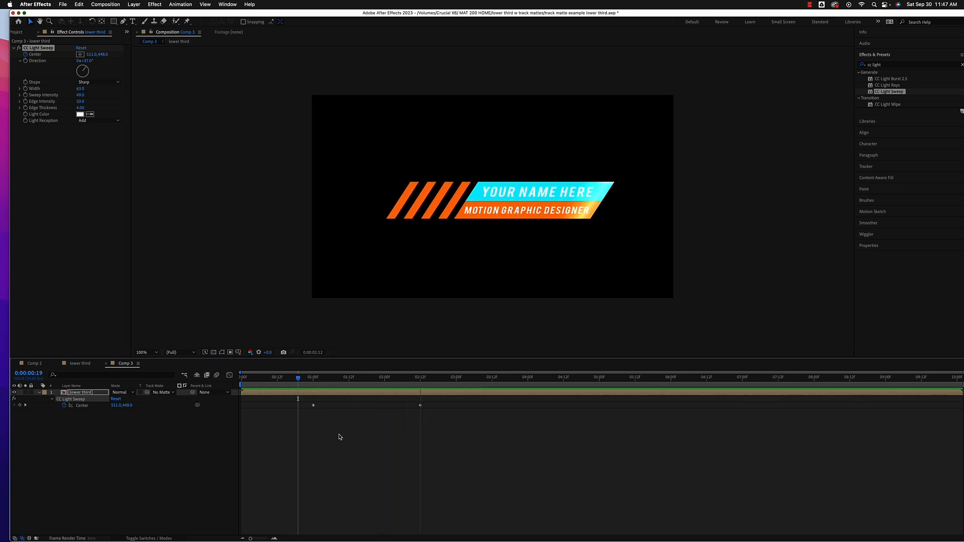
key("space")
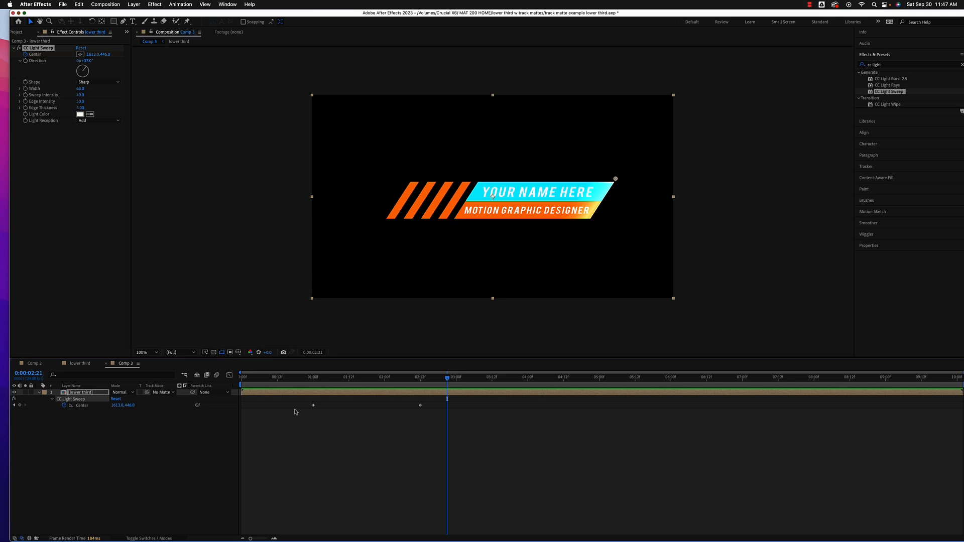
- Delay the first Center keyframe to 0:00:01:12 and play the animation from 0:00:00:23
left_click_drag(313, 406, 350, 412)
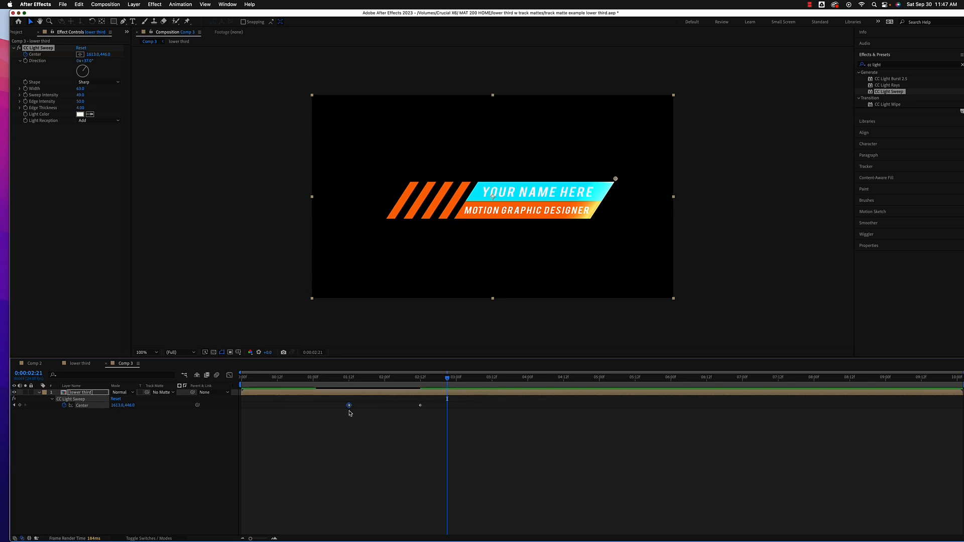
left_click_drag(340, 380, 311, 380)
key("space")
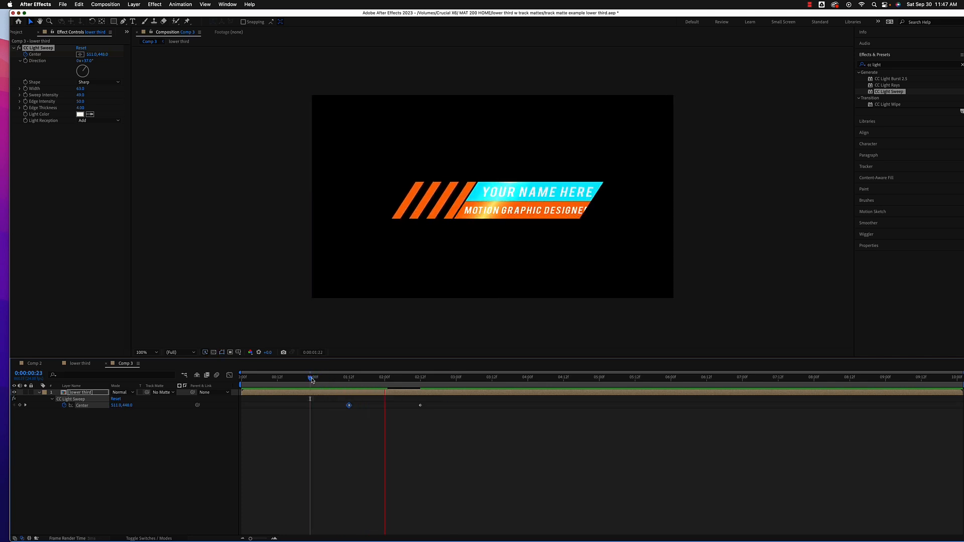
key("space")
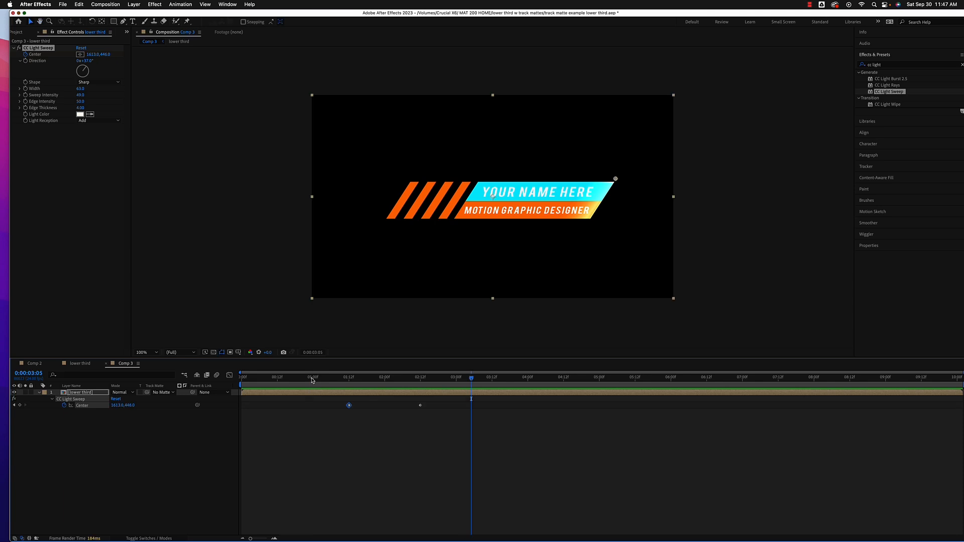
- At 0:00:02:12, move the sweep's Center past the bar's right end to 1721, 450, and play from 0:00:01:01
key("Page_Down")
key("Page_Down")
key("Page_Down")
key("Page_Down")
key("Page_Down")
left_click_drag(485, 380, 419, 384)
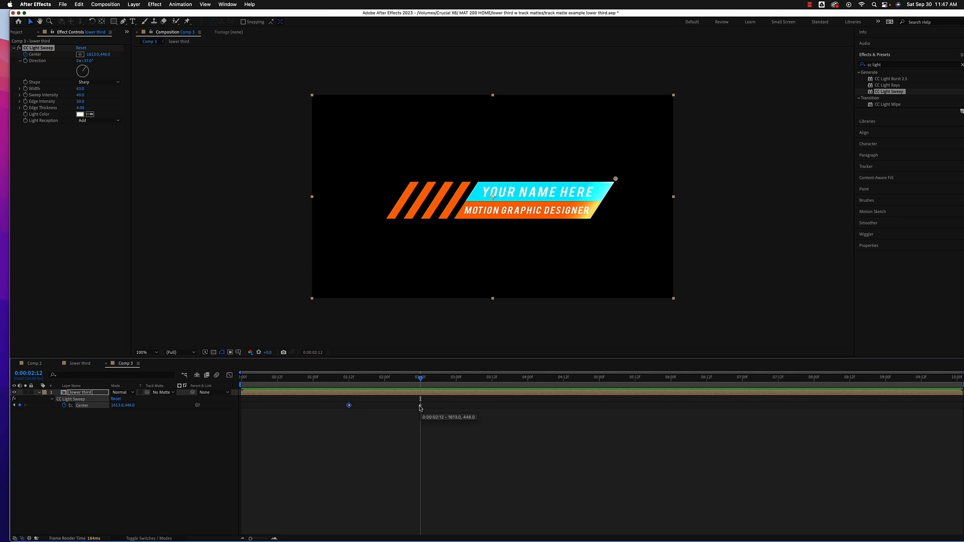
left_click_drag(616, 180, 636, 180)
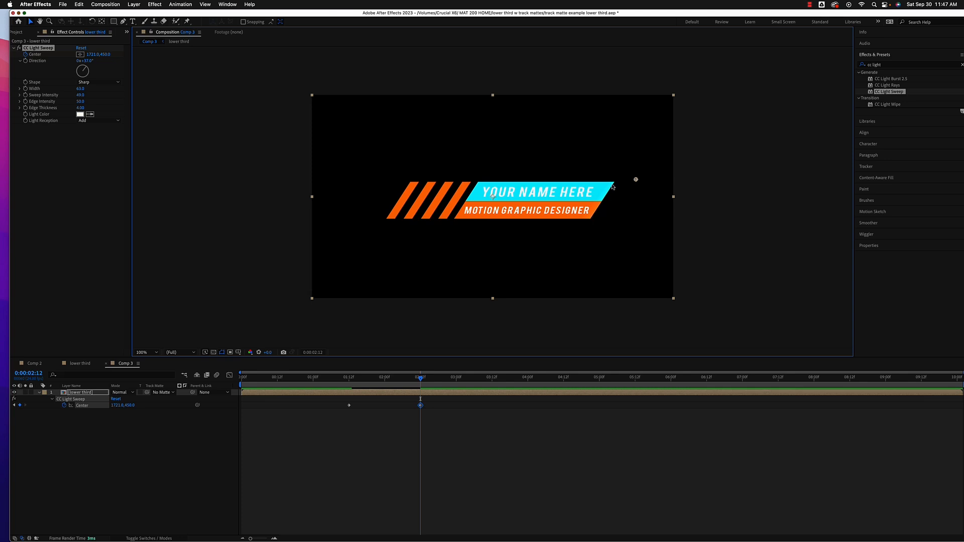
left_click_drag(429, 375, 315, 381)
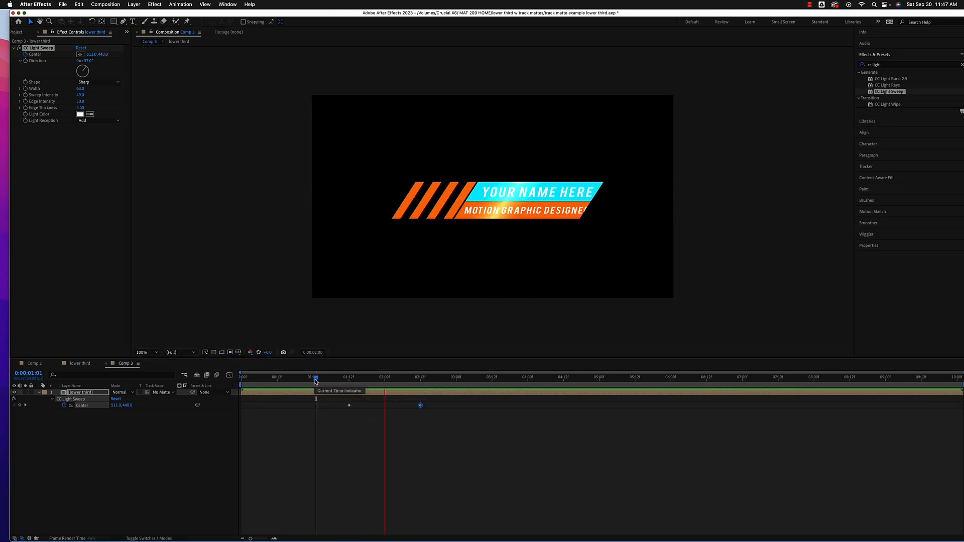
key("space")
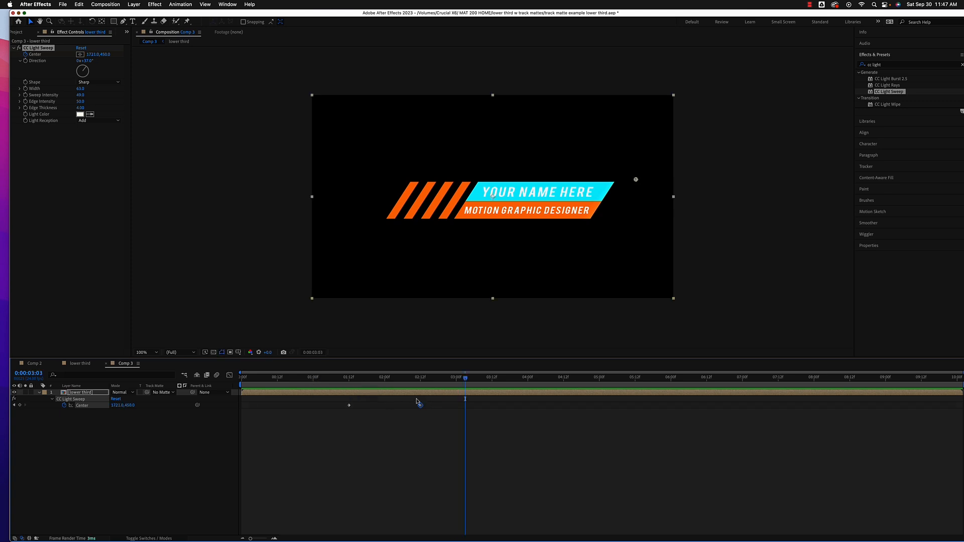
- Slow the sweep by moving the last Center keyframe to 0:00:03:12, and play from 0:00:01:03
left_click_drag(421, 406, 492, 416)
left_click_drag(466, 378, 322, 379)
key("space")
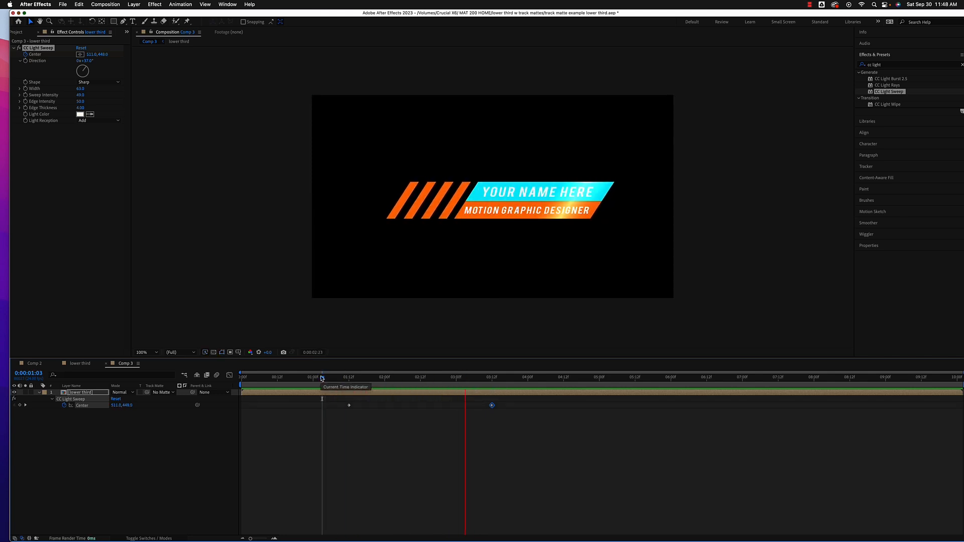
key("space")
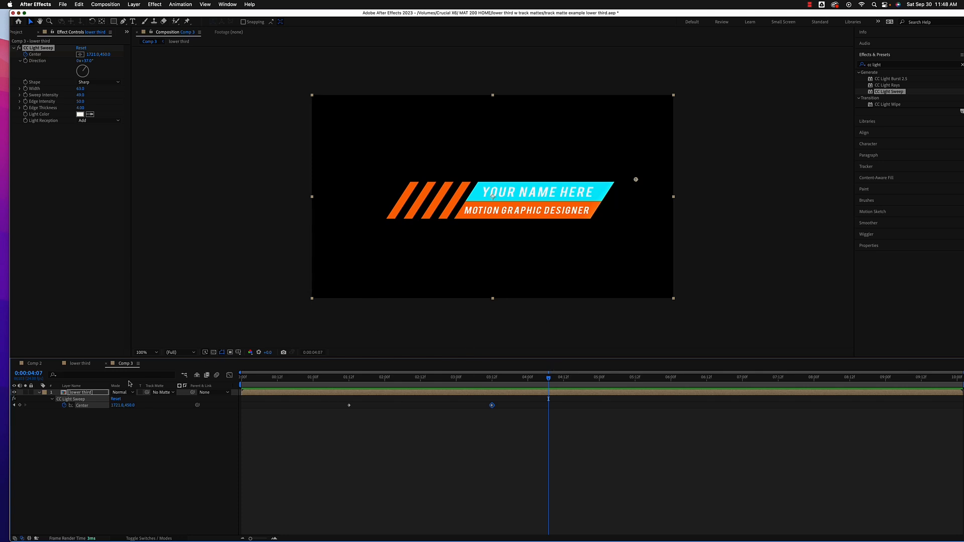
- View Comp 2's gradient background, return to Comp 3, and set the Rectangle tool's fill to Radial Gradient with no layer selected
left_click(33, 364)
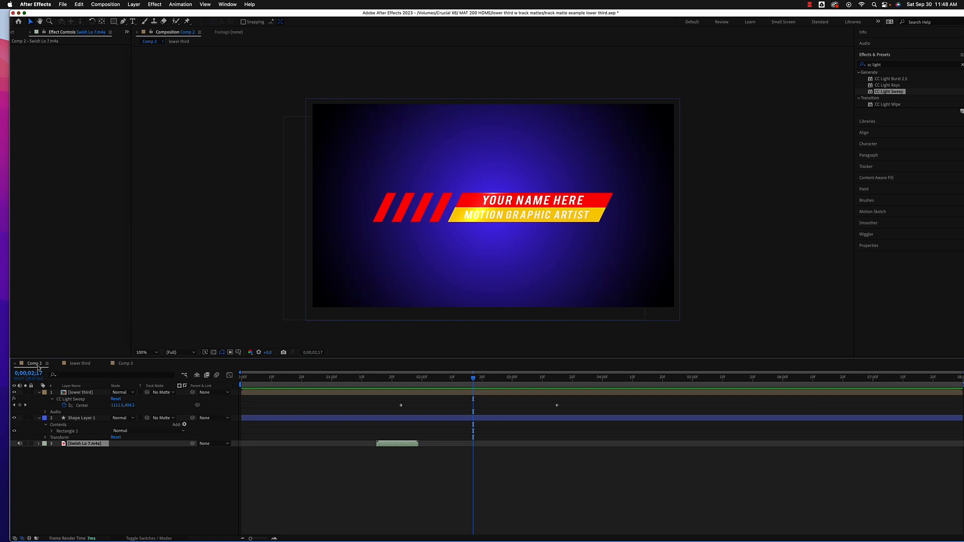
left_click(125, 364)
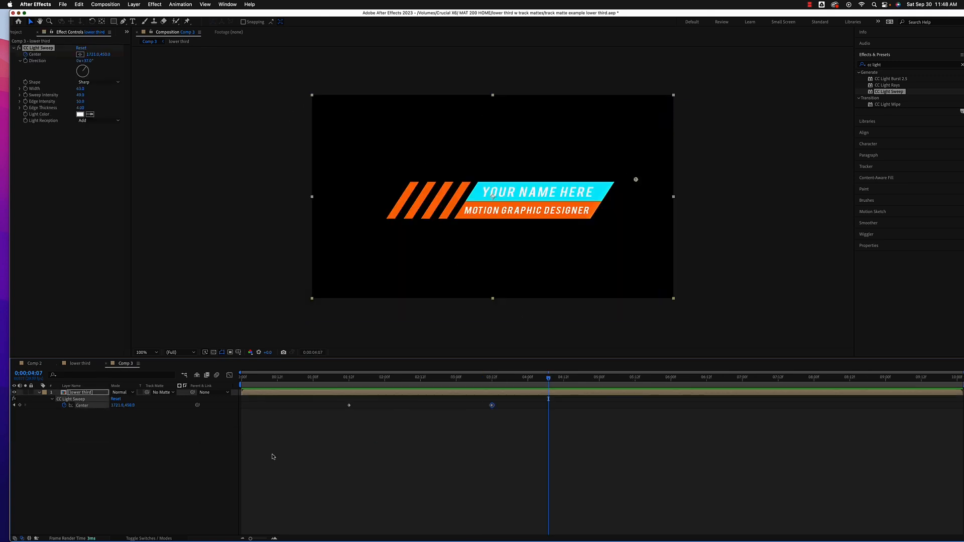
left_click(297, 511)
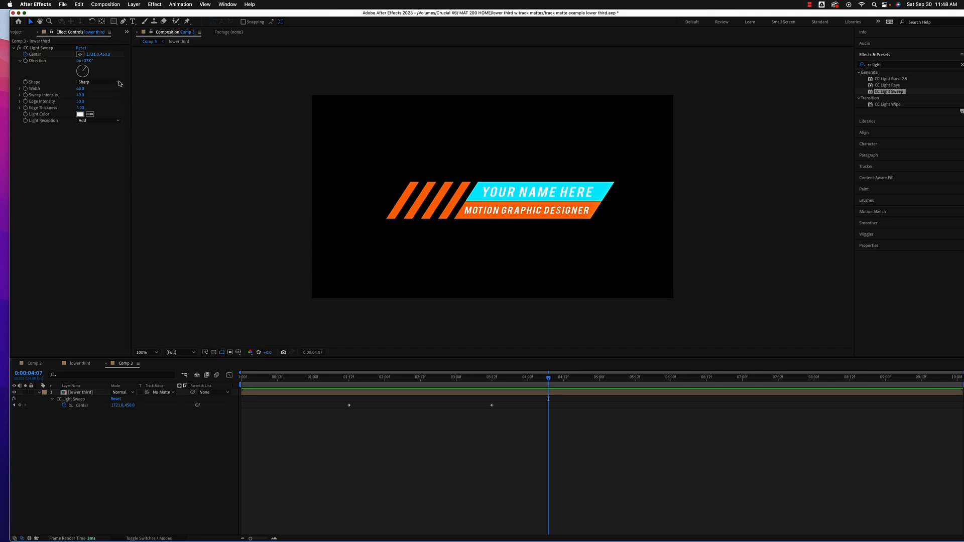
left_click(111, 22)
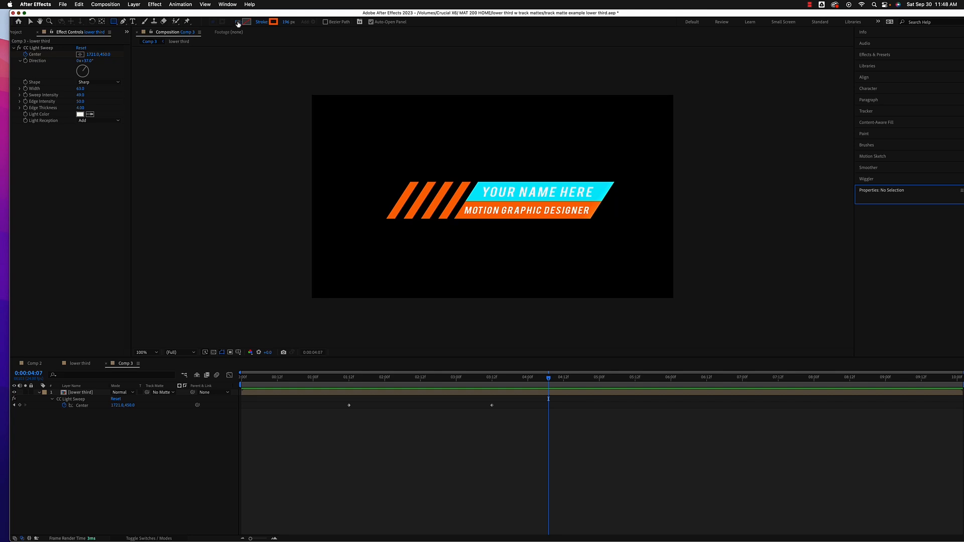
left_click(238, 22)
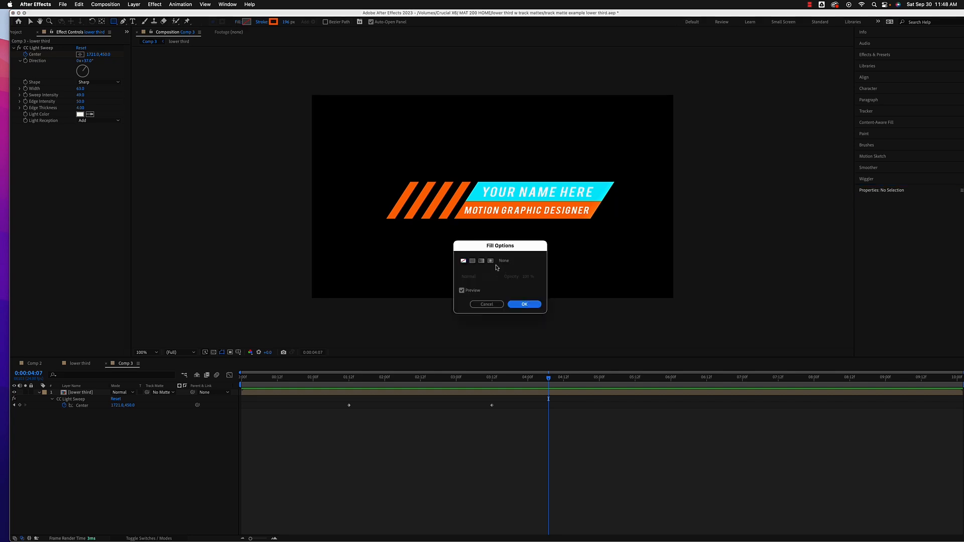
left_click(491, 262)
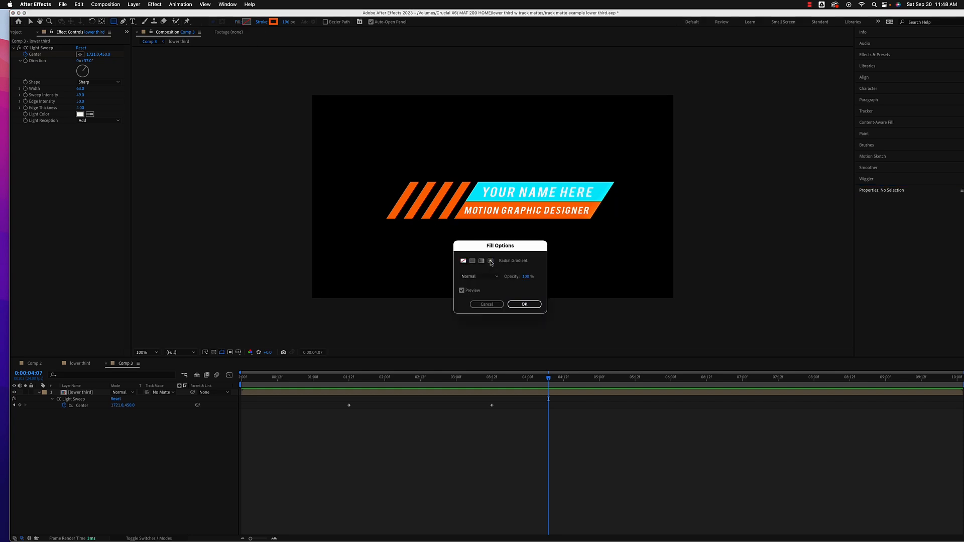
left_click(522, 304)
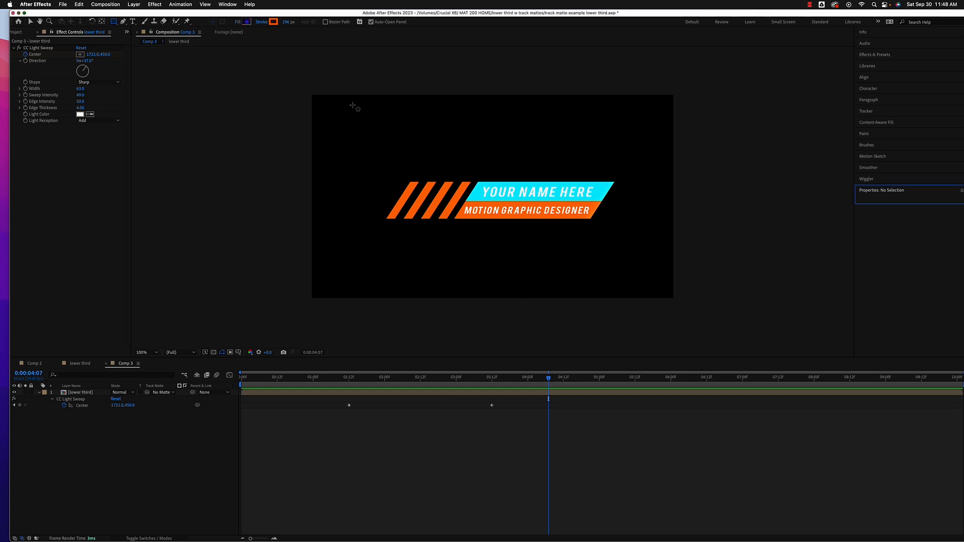
- Set the radial gradient's inner color to bright green (RGB 1, 247, 0) and draw a rectangle about 1960 × 1160 covering the whole frame
left_click(247, 22)
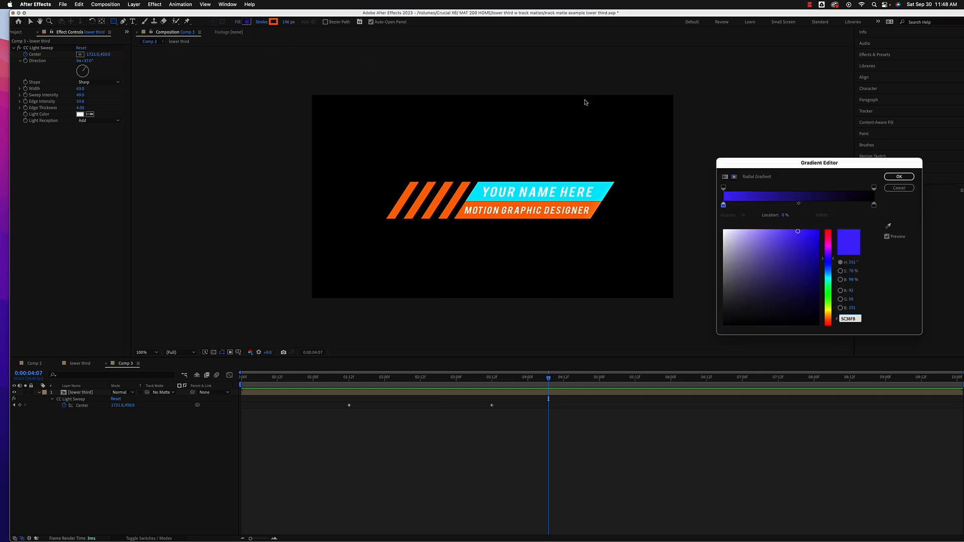
left_click_drag(761, 166, 225, 136)
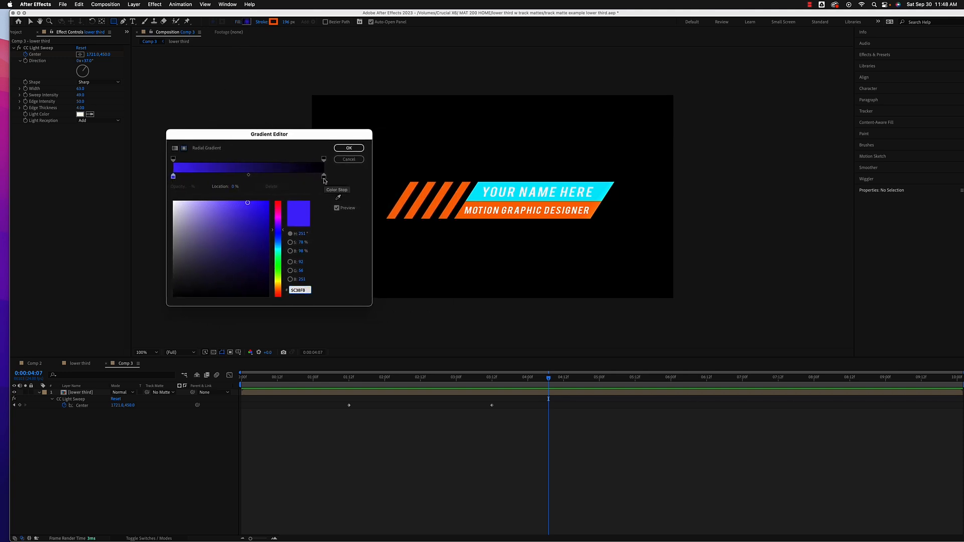
left_click(173, 177)
left_click(279, 267)
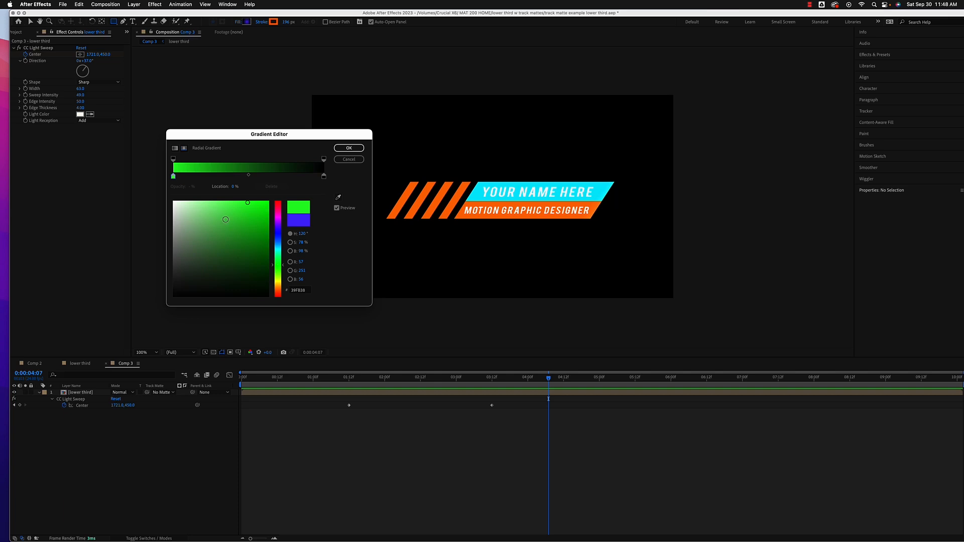
left_click_drag(247, 203, 270, 204)
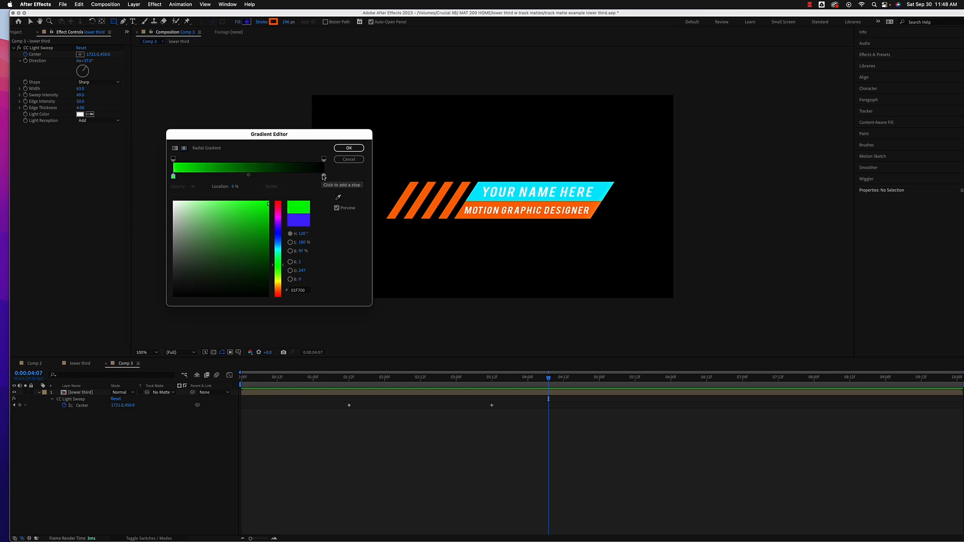
left_click(353, 148)
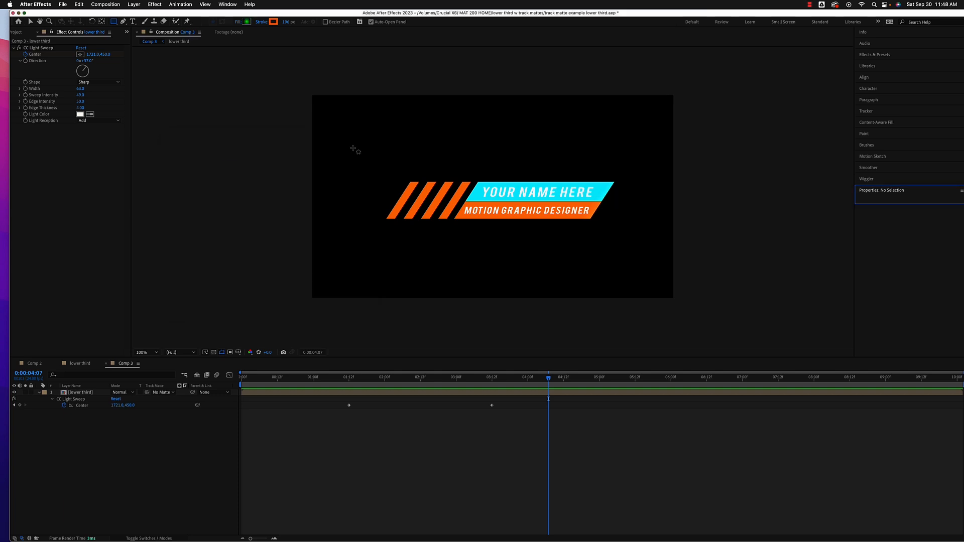
mouse_move(307, 89)
left_mouse_down()
mouse_move(517, 258)
mouse_move(624, 282)
mouse_move(693, 313)
mouse_move(674, 306)
left_mouse_up()
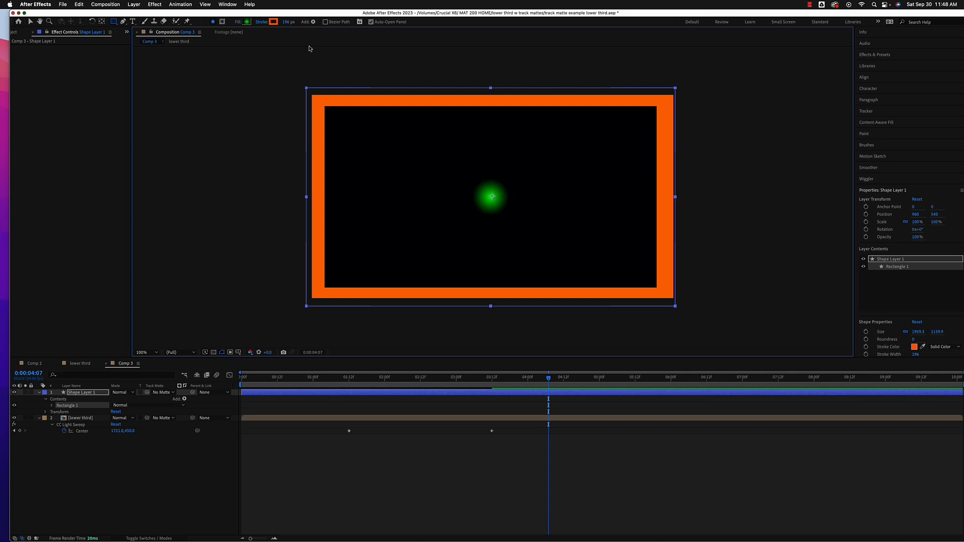
- Set the background rectangle's stroke width to 0 px and move Shape Layer 1 below the lower third layer
left_click_drag(286, 21, 241, 21)
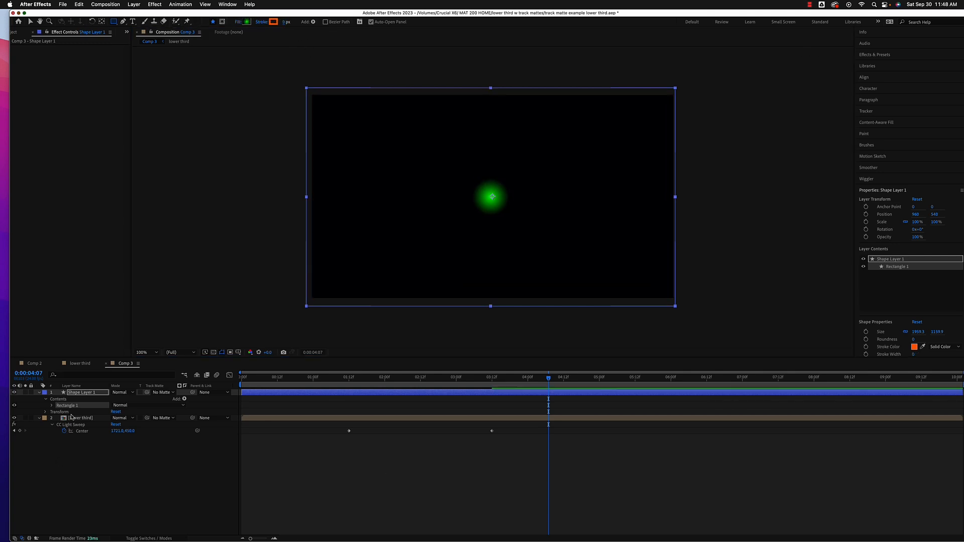
left_click_drag(95, 395, 97, 443)
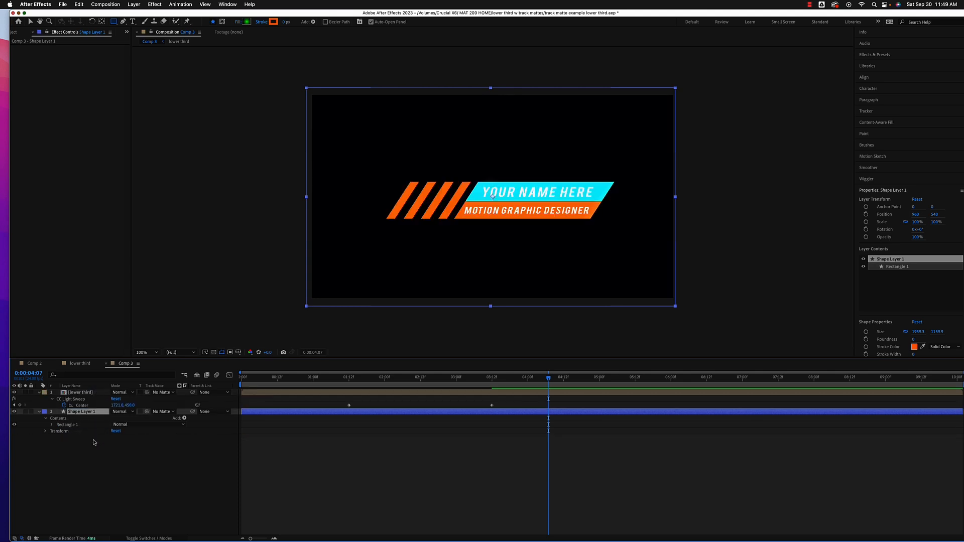
- With the lower third layer hidden, extend the radial gradient's end point past the frame's right edge, show the layer again, and play from 0:00:00:00
left_click(14, 392)
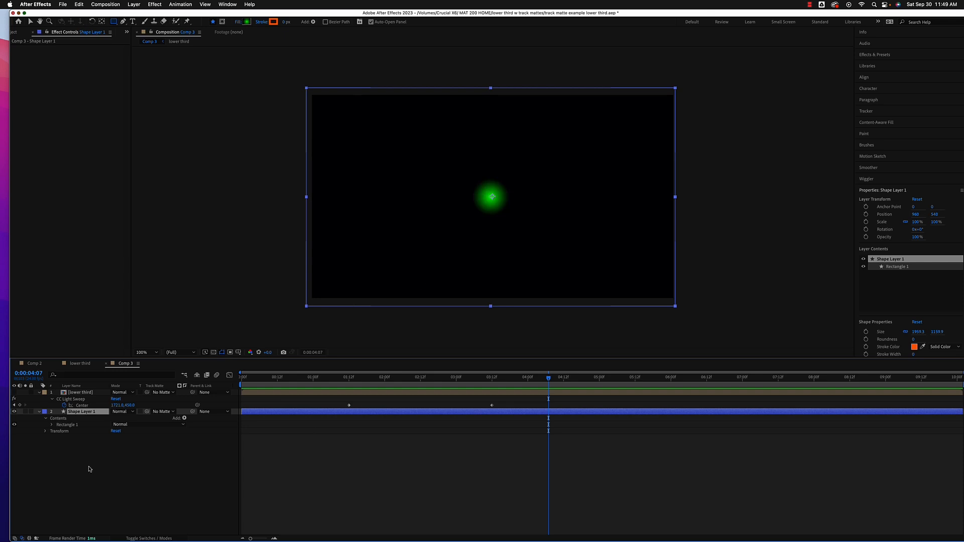
key("v")
left_click_drag(511, 199, 719, 199)
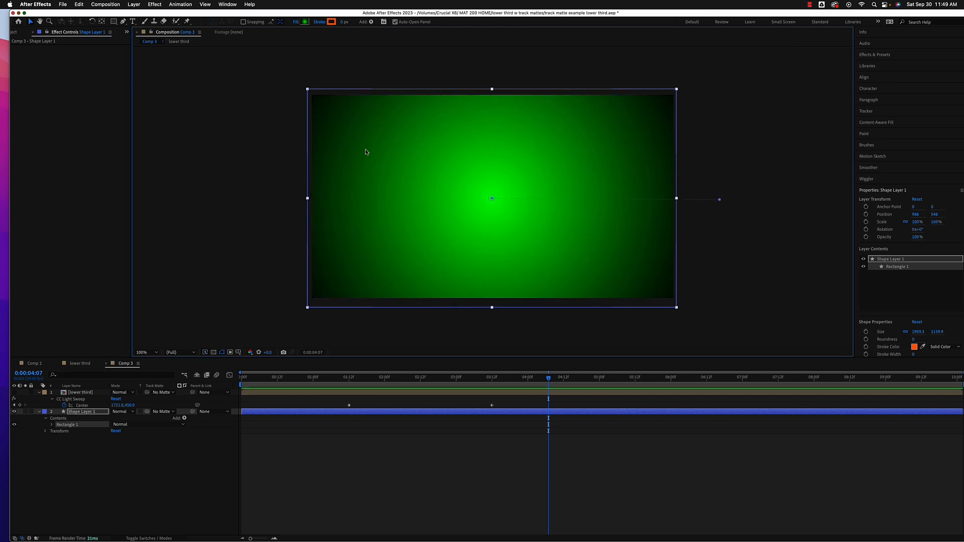
left_click(14, 392)
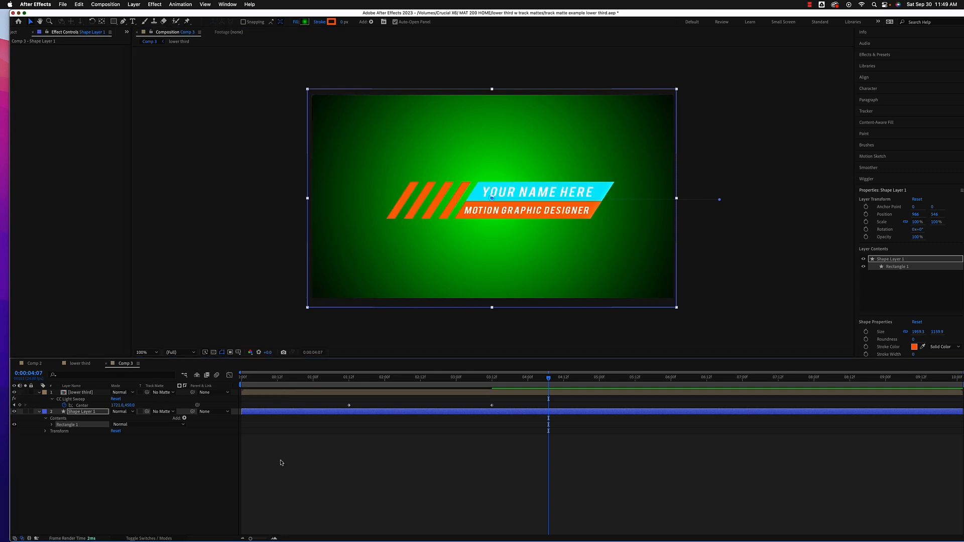
left_click_drag(549, 378, 141, 375)
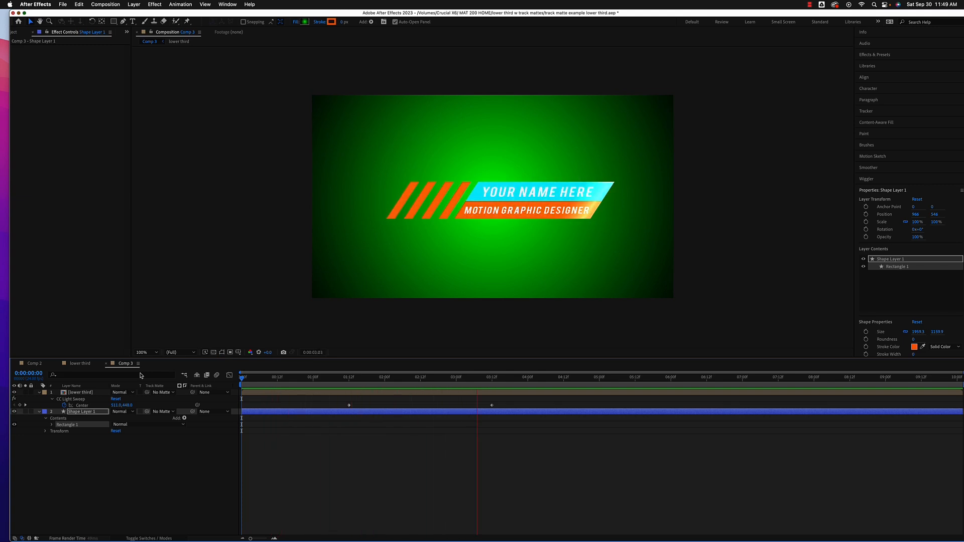
key("space")
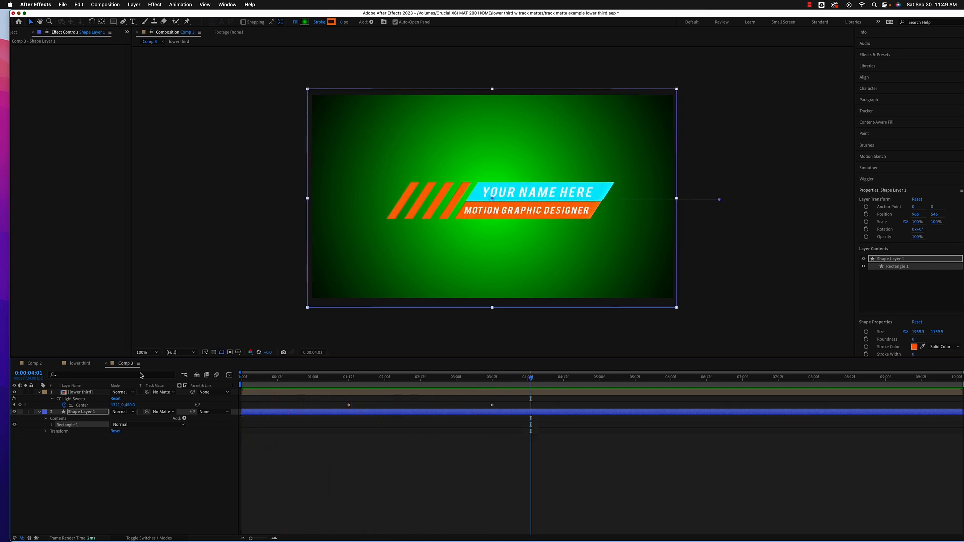